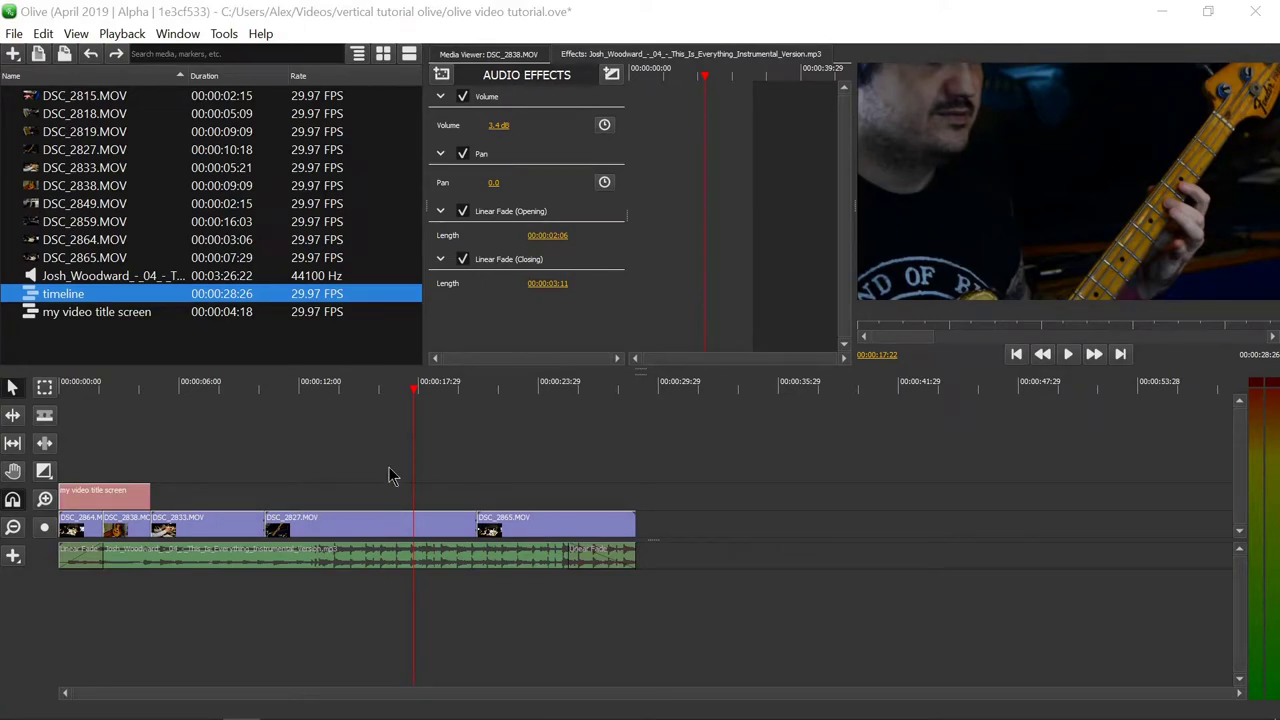
# Step: Move the playhead back to 00:00:17:10, then ahead to 00:00:24:17 on the studio mixing-desk shot
pyautogui.click(407, 389)
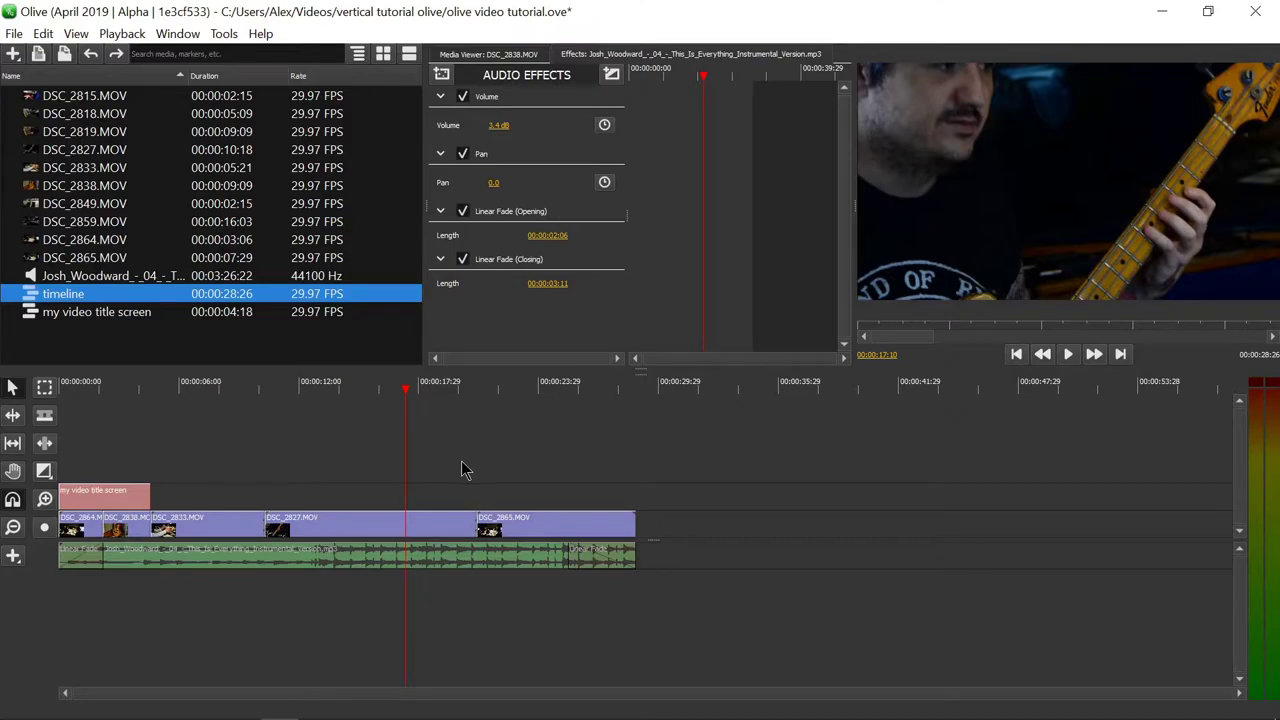
pyautogui.click(550, 430)
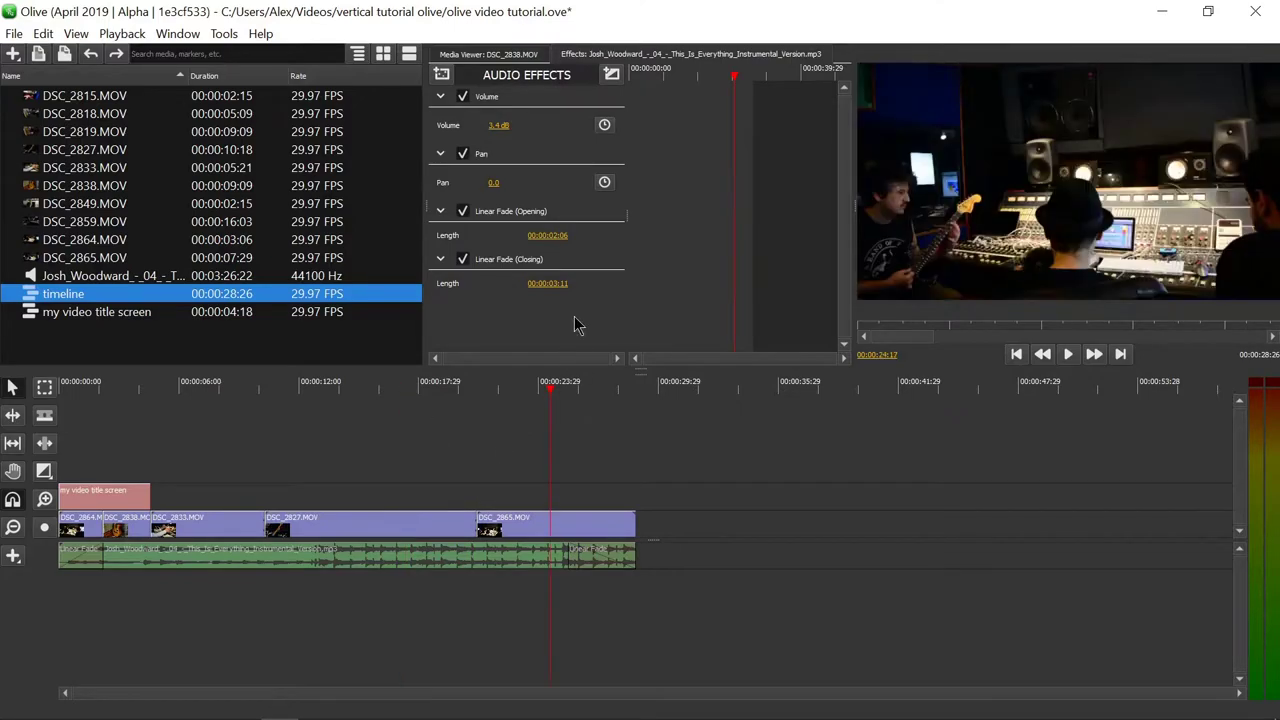
# Step: Select the DSC_2865.MOV clip to show its Transform effect in the Effects panel
pyautogui.click(568, 528)
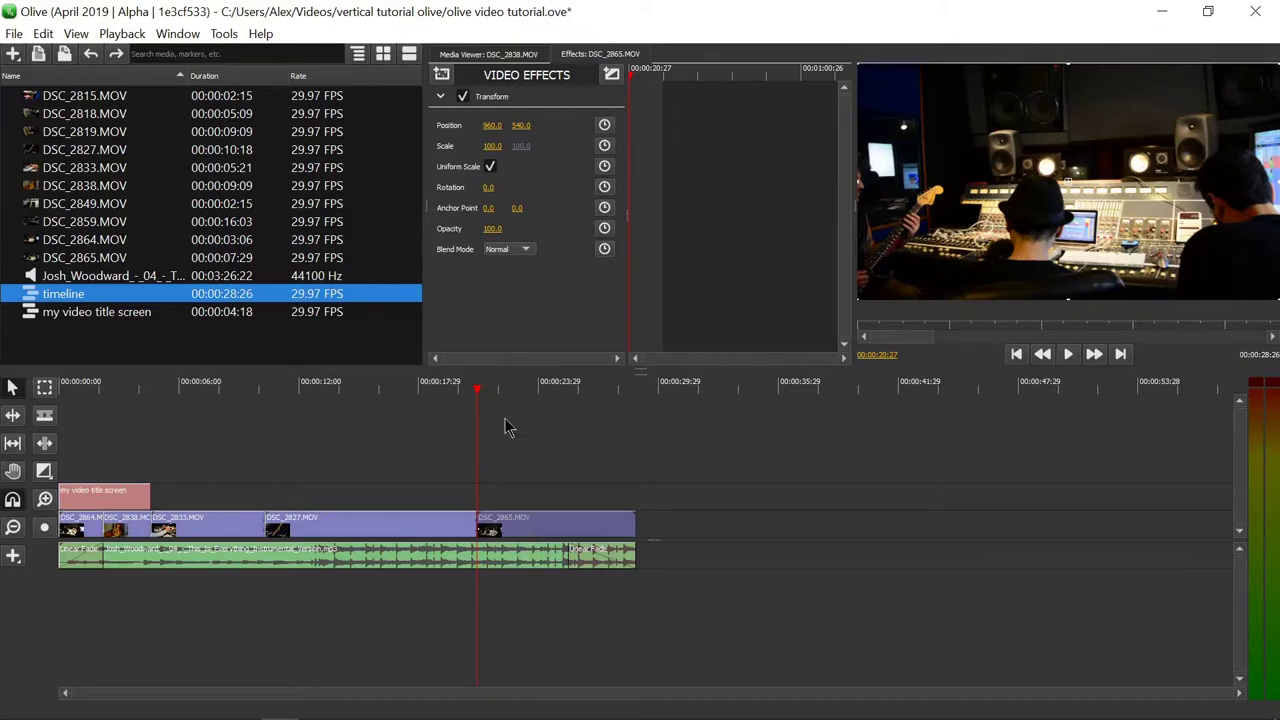
pyautogui.click(442, 76)
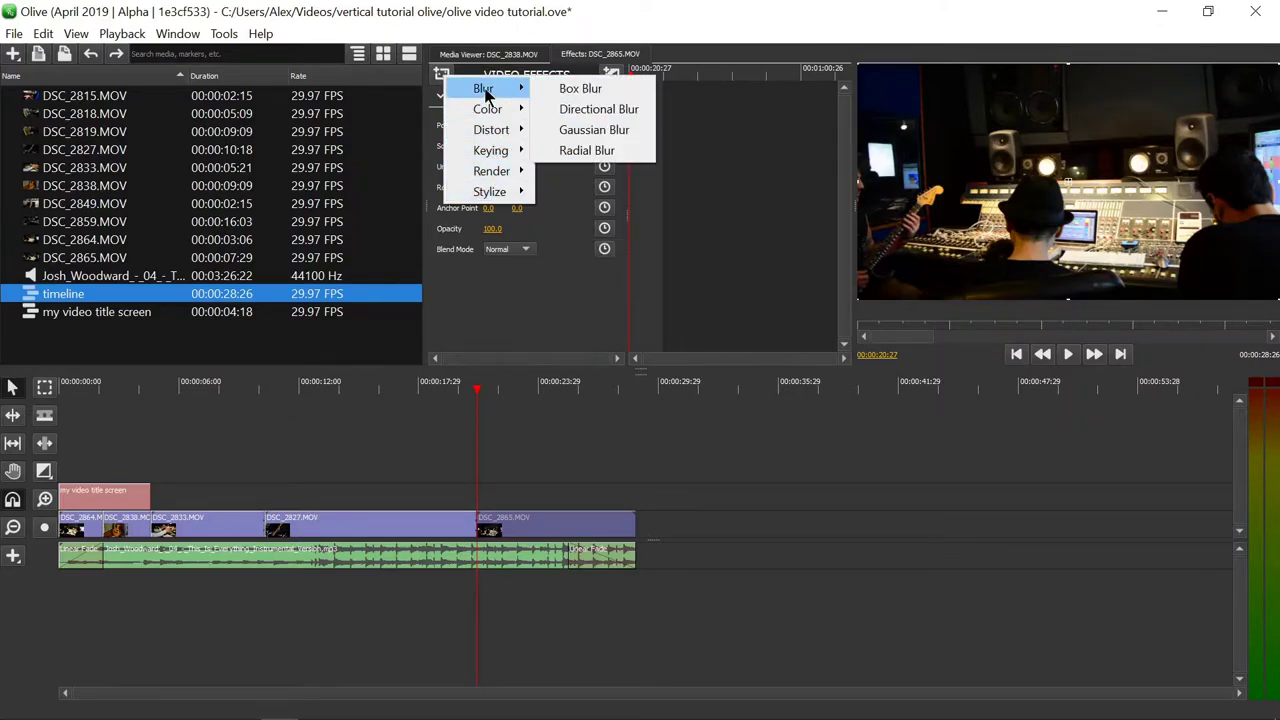
pyautogui.moveTo(488, 193)
pyautogui.moveTo(487, 92)
pyautogui.click(601, 90)
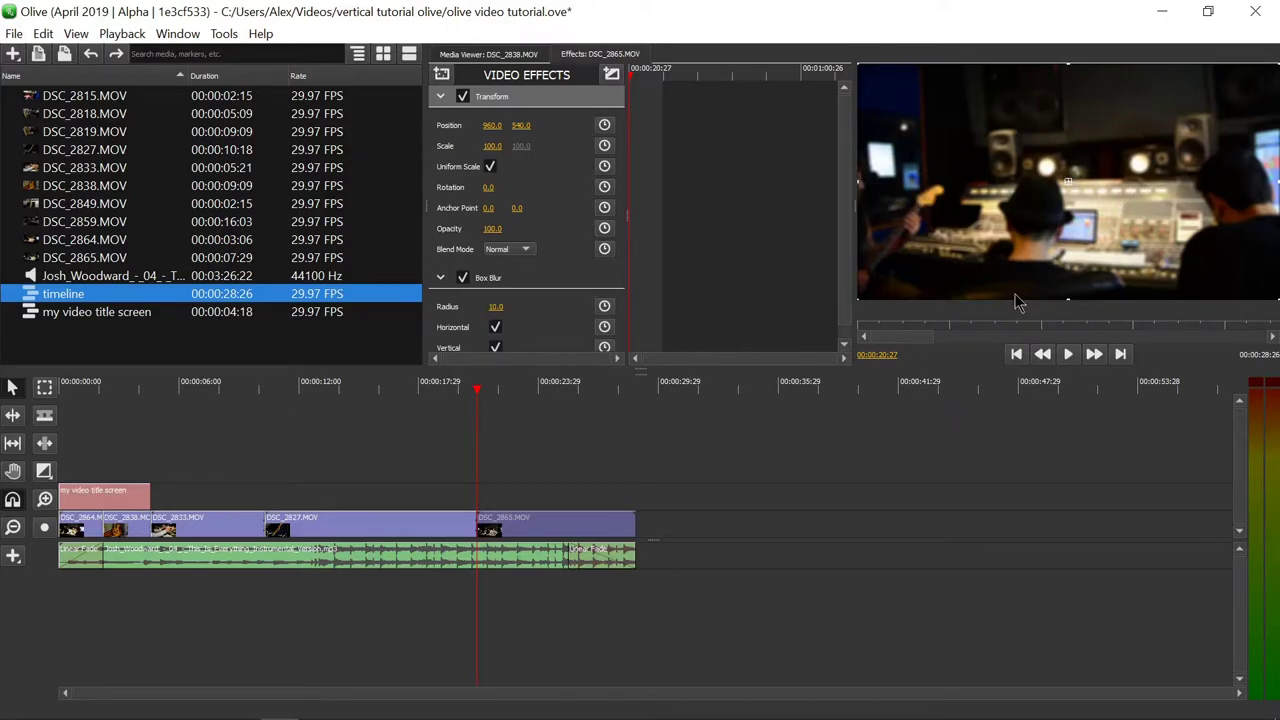
pyautogui.scroll(-1, 840, 226)
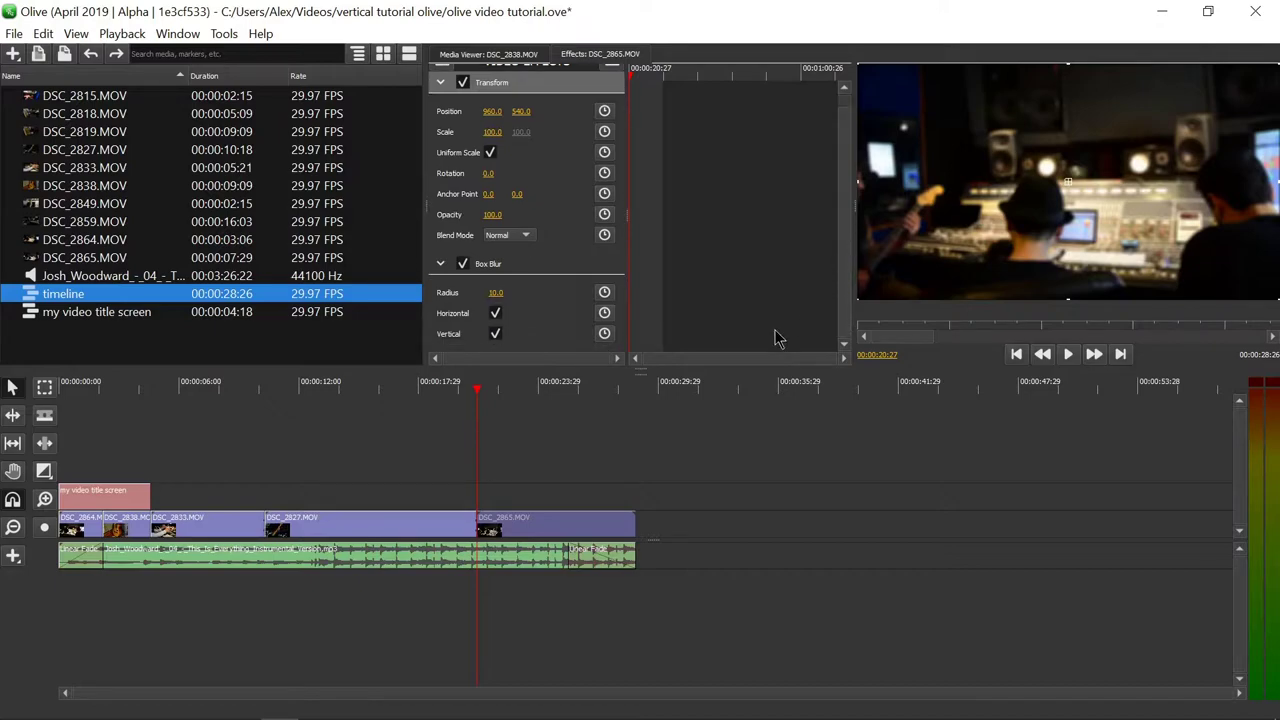
pyautogui.moveTo(496, 292); pyautogui.dragTo(540, 292)
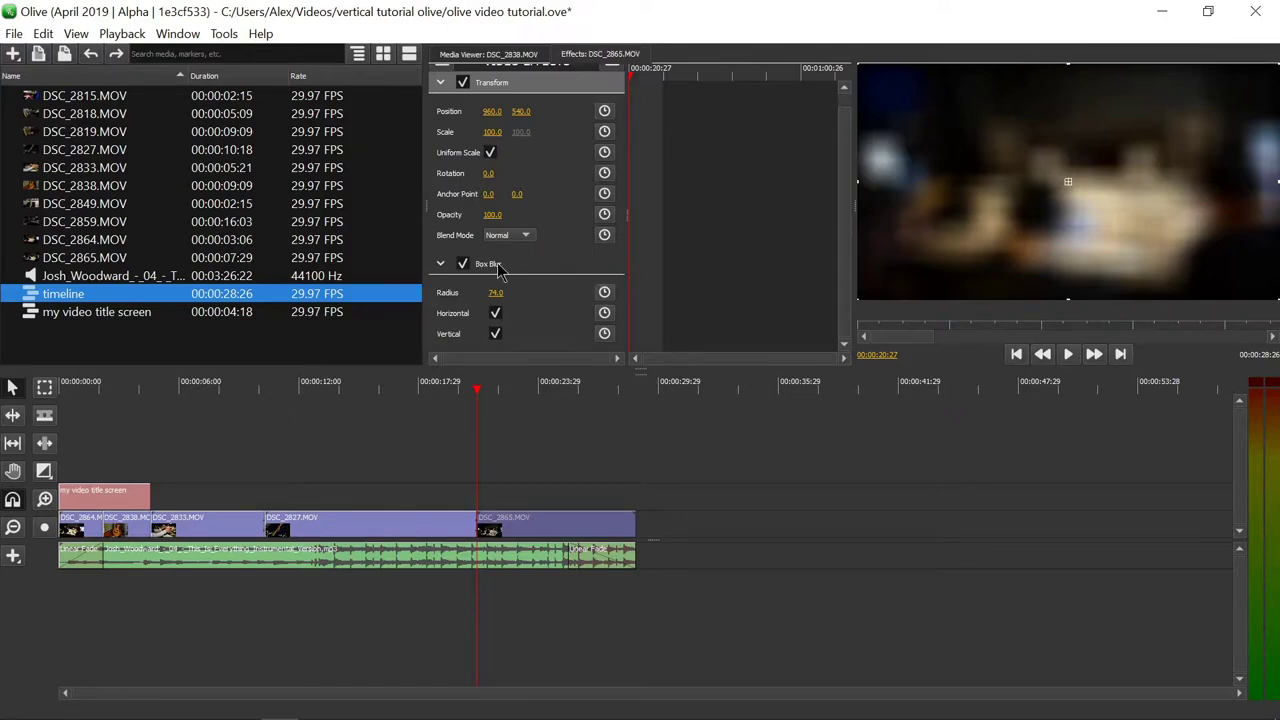
pyautogui.click(462, 264)
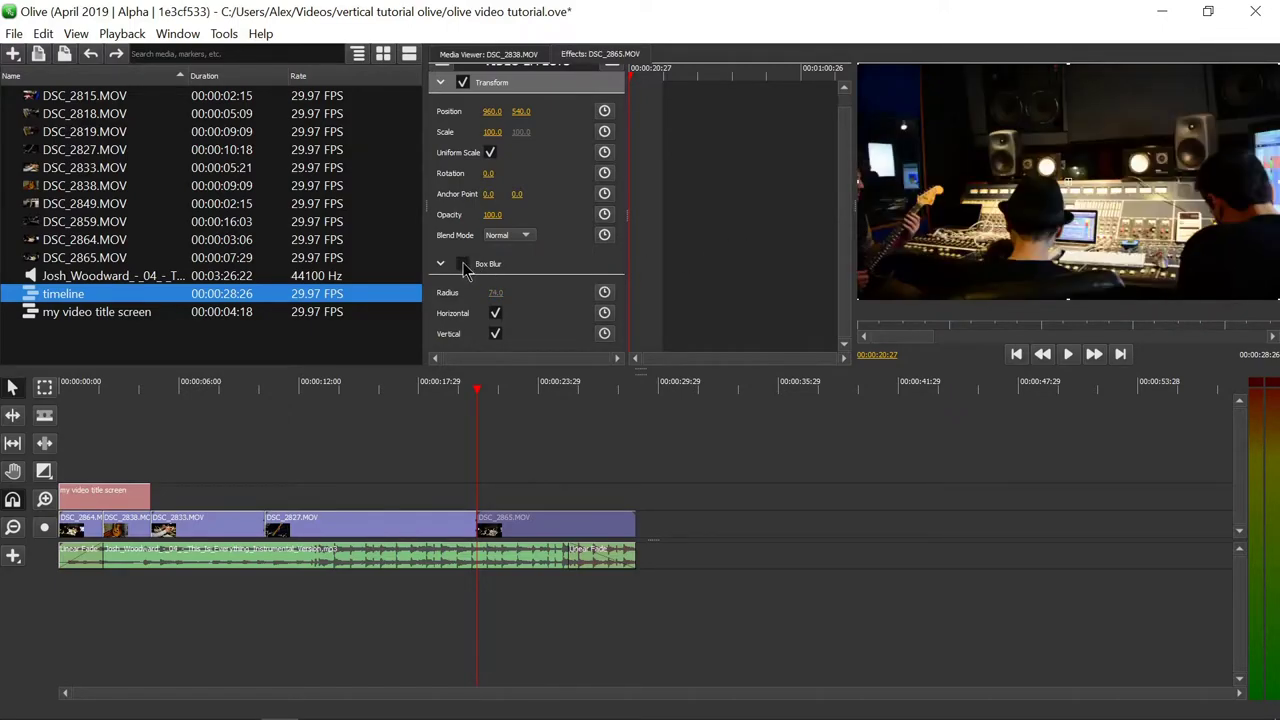
pyautogui.click(463, 264)
pyautogui.click(463, 264)
pyautogui.click(463, 265)
pyautogui.click(505, 265)
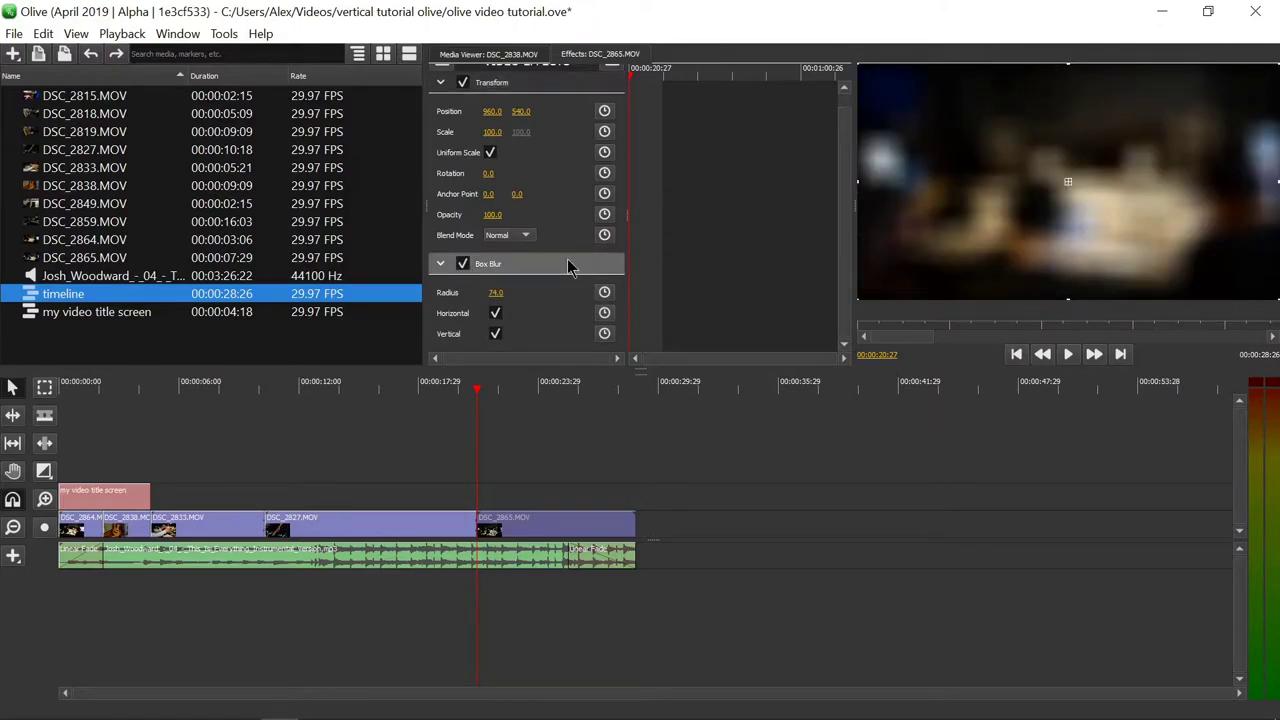
pyautogui.rightClick(545, 265)
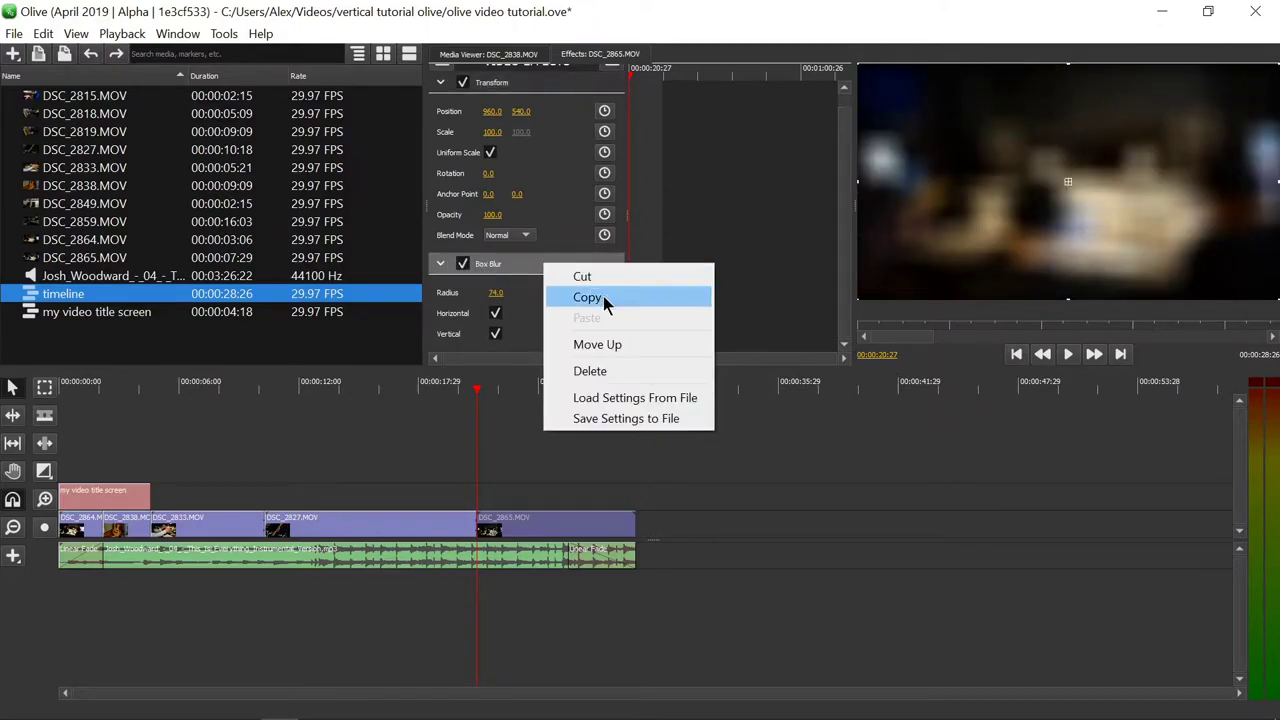
pyautogui.click(603, 370)
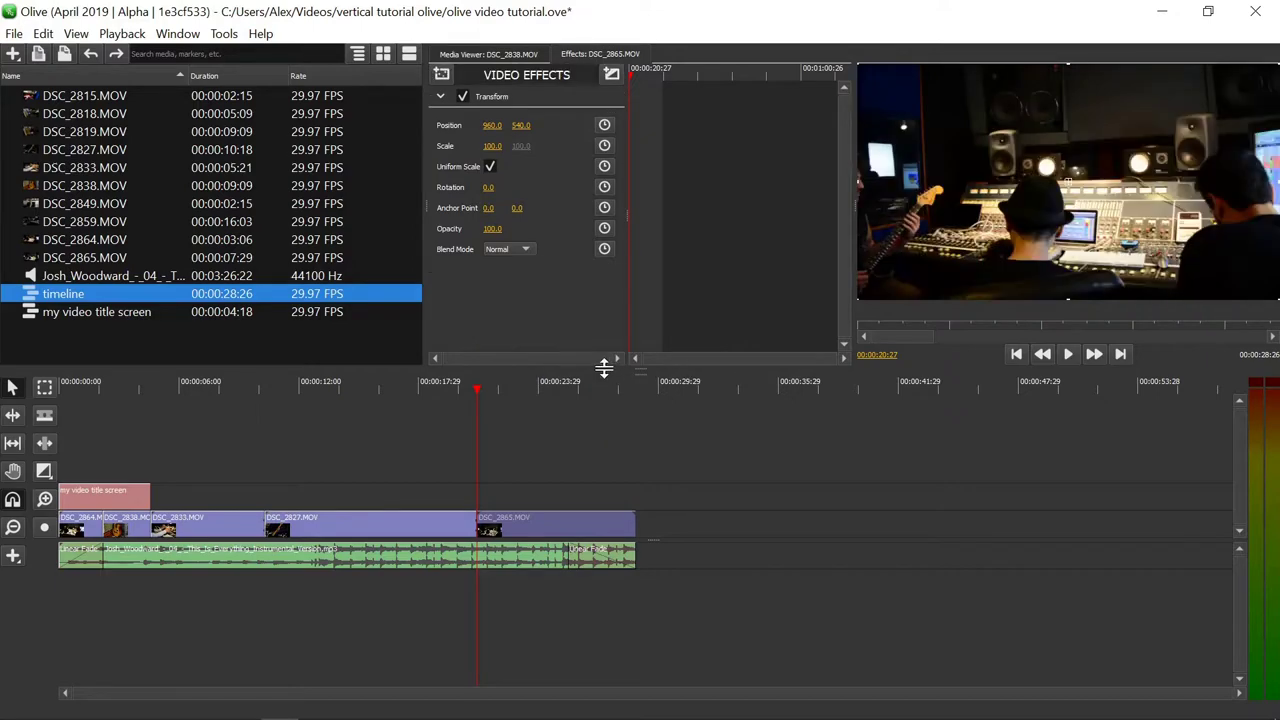
pyautogui.click(441, 78)
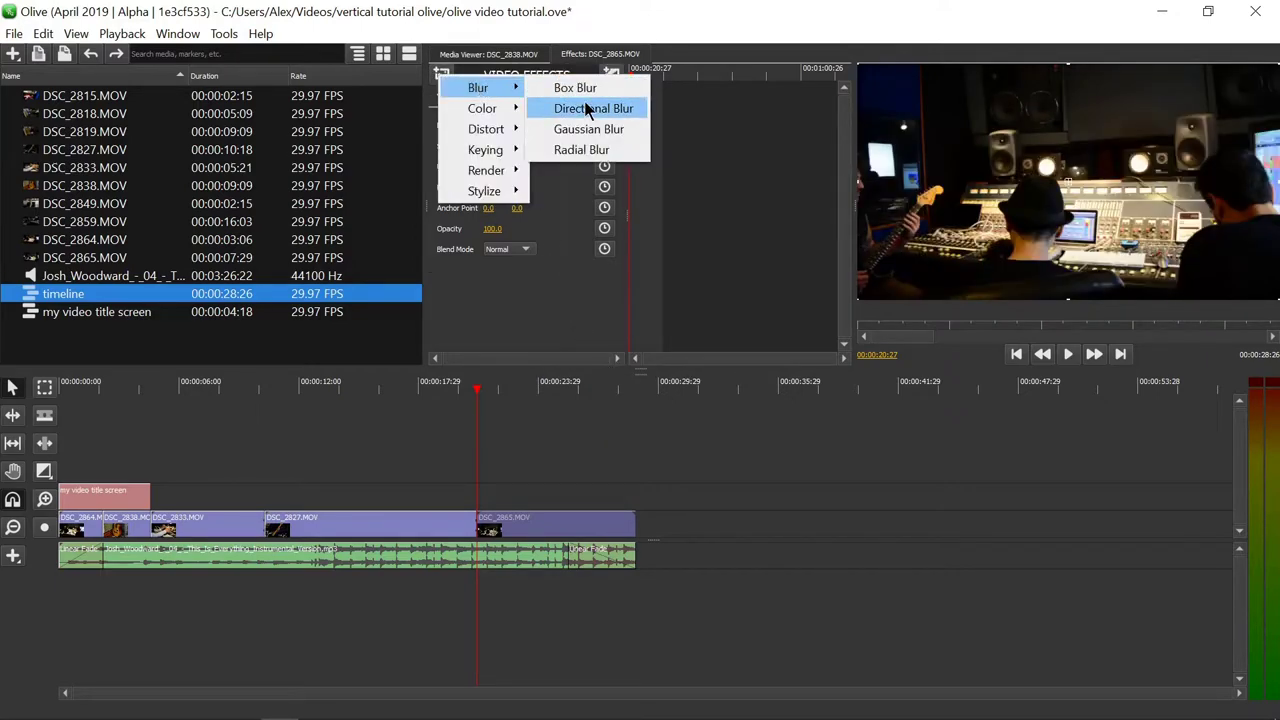
pyautogui.click(590, 109)
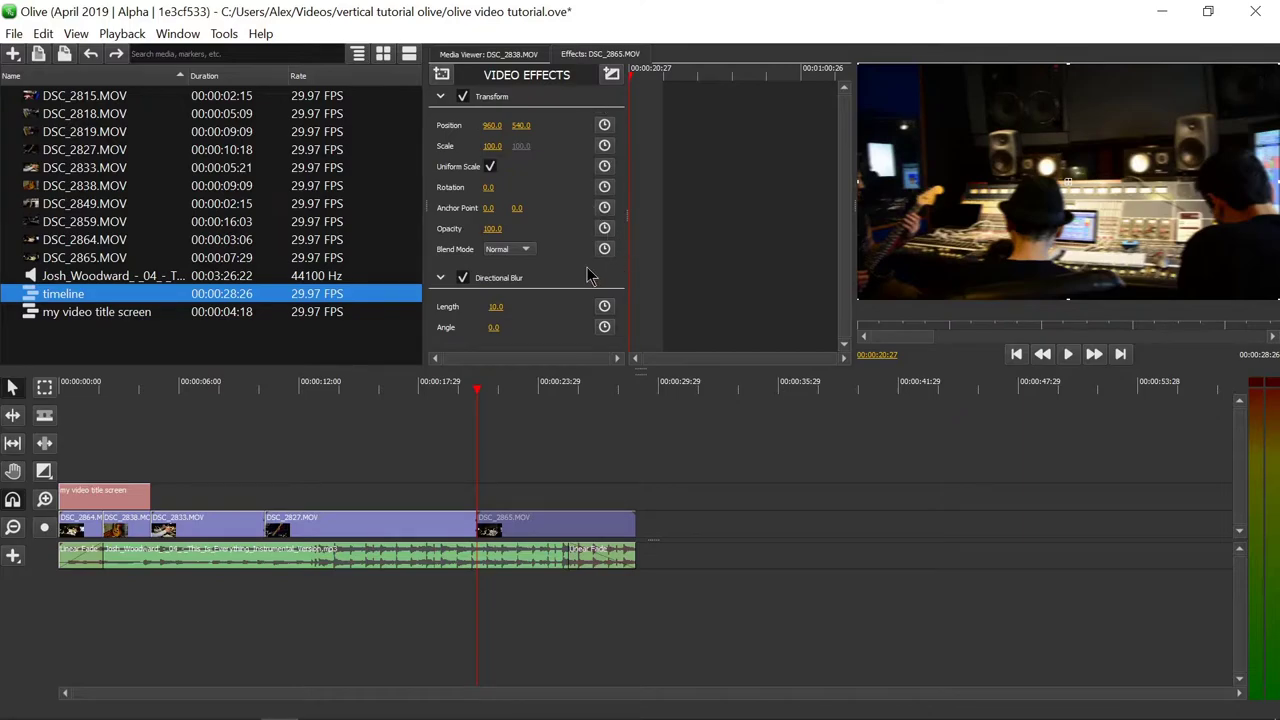
pyautogui.click(508, 285)
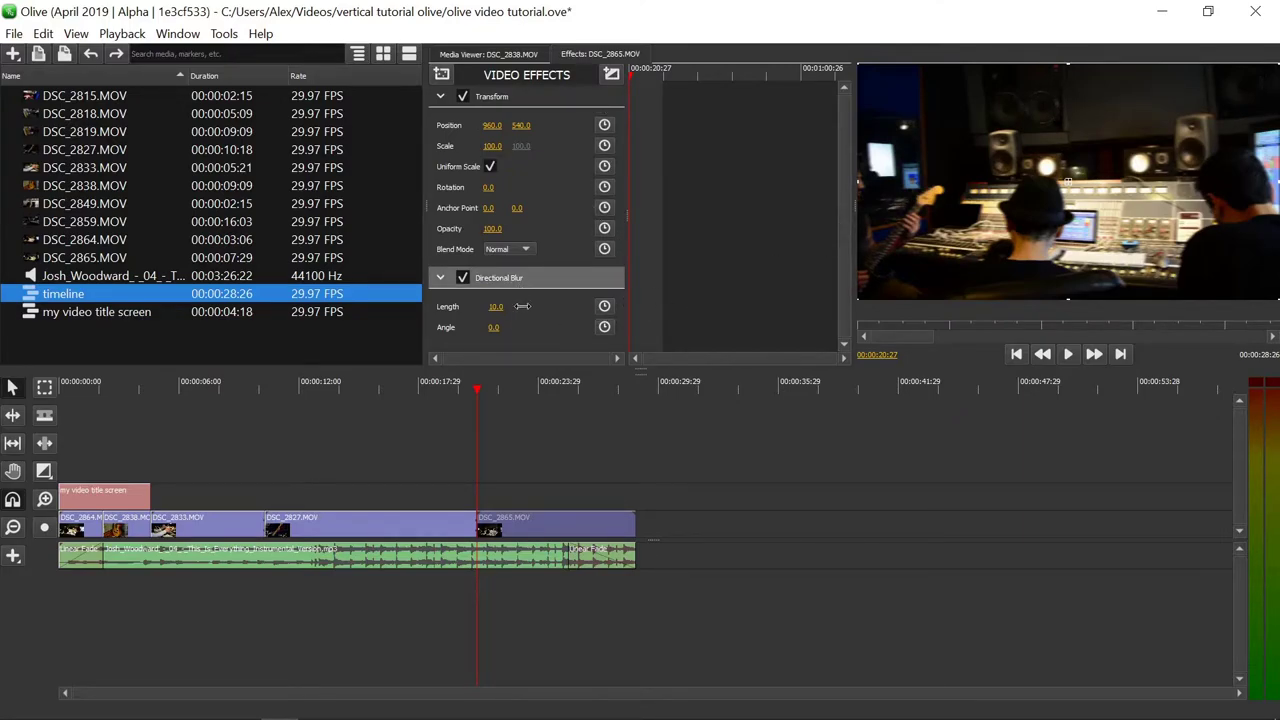
pyautogui.moveTo(495, 307); pyautogui.dragTo(643, 287)
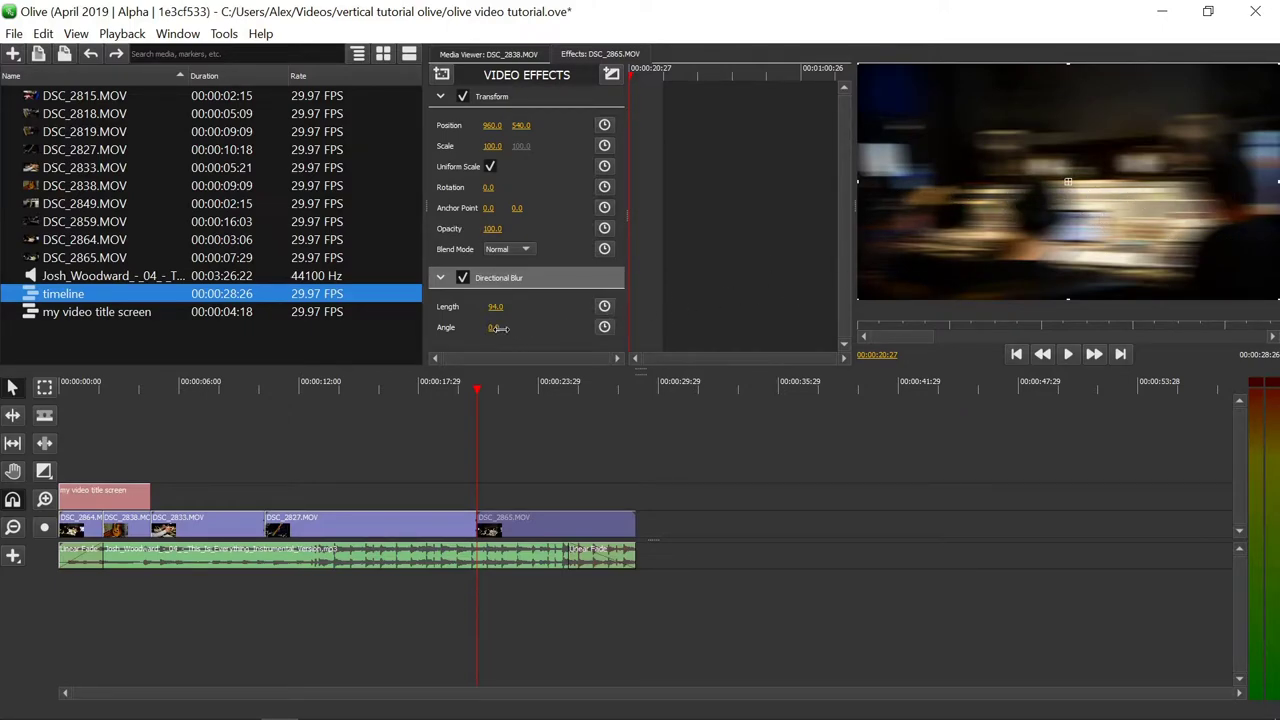
pyautogui.moveTo(494, 327); pyautogui.dragTo(524, 327)
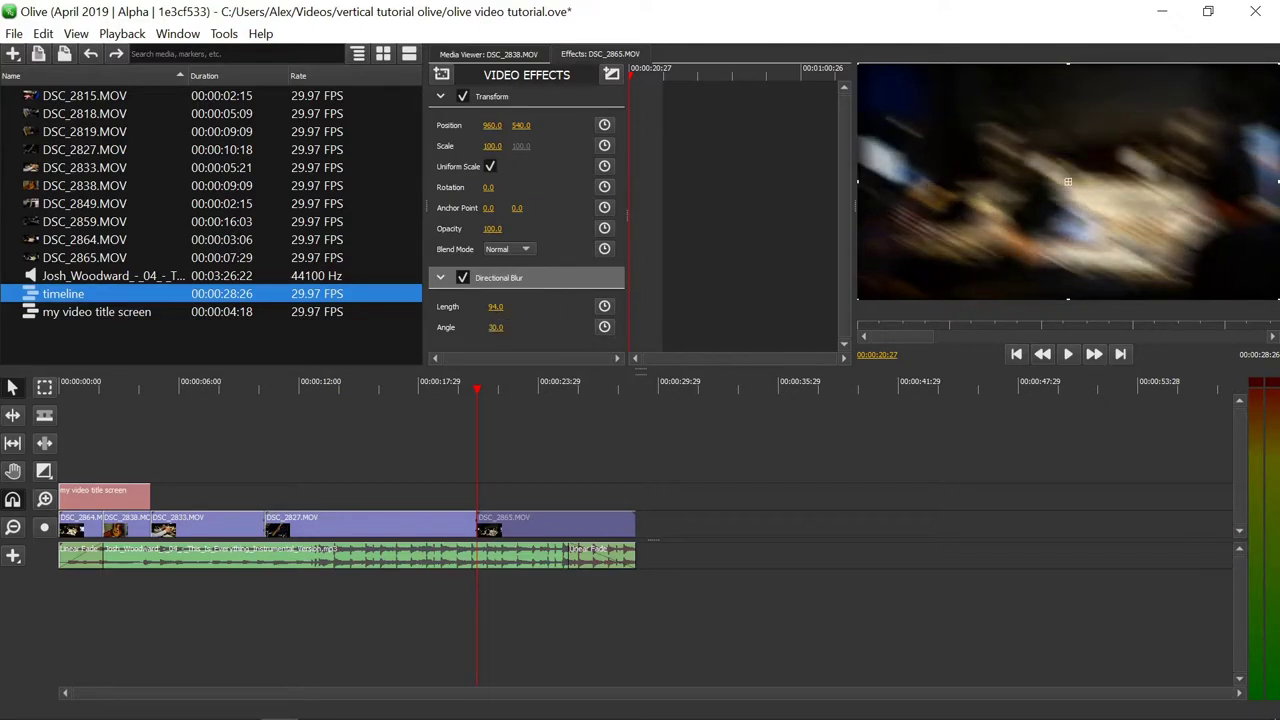
pyautogui.moveTo(496, 327); pyautogui.dragTo(596, 327)
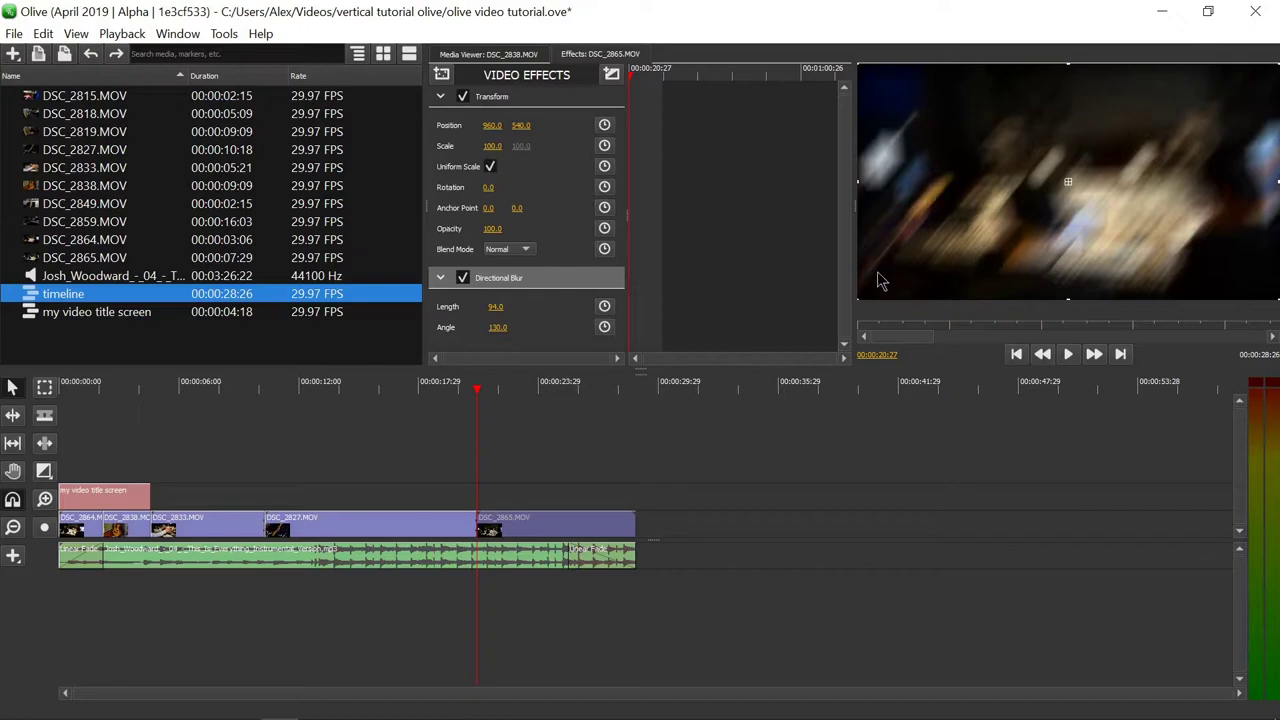
pyautogui.rightClick(565, 278)
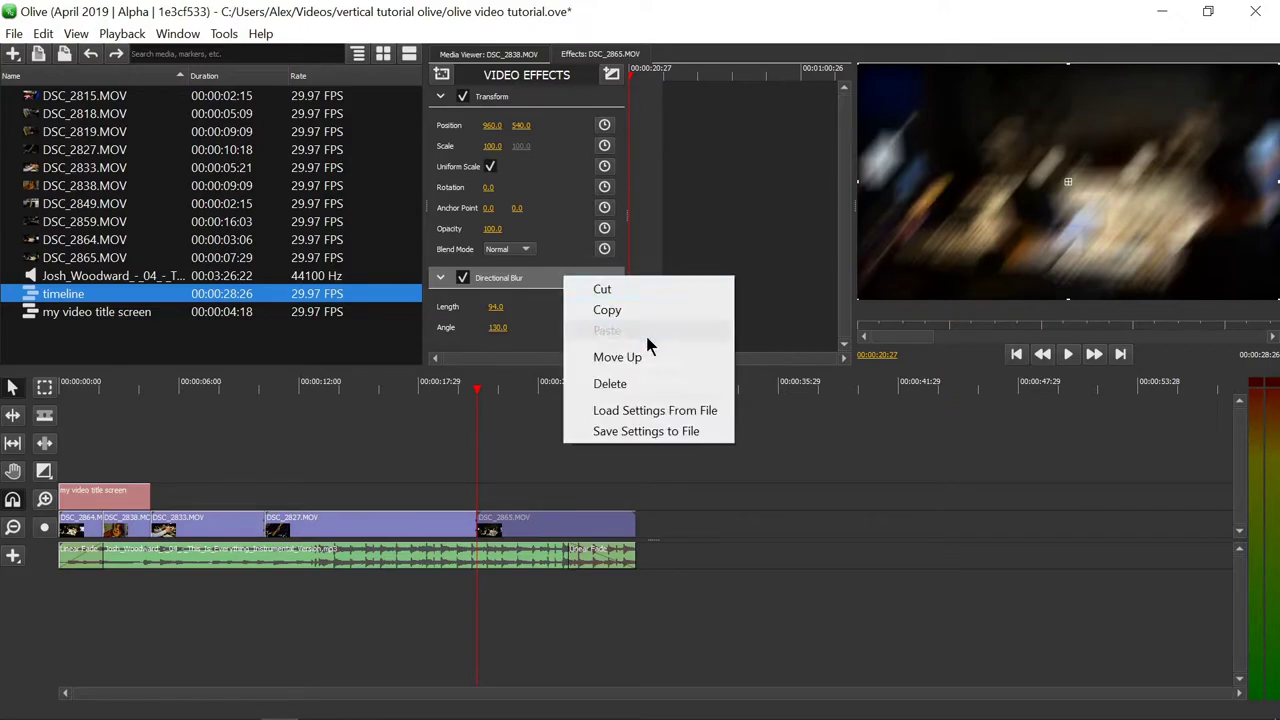
pyautogui.click(634, 382)
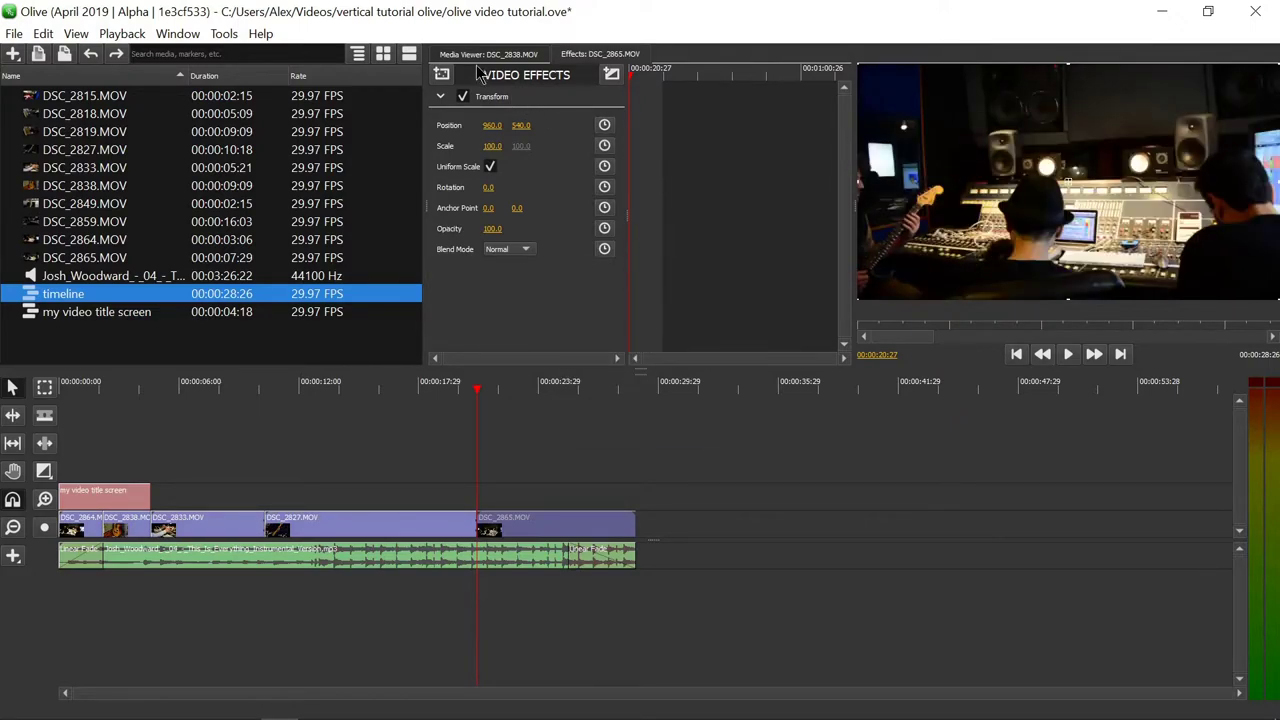
pyautogui.click(441, 74)
pyautogui.moveTo(474, 85)
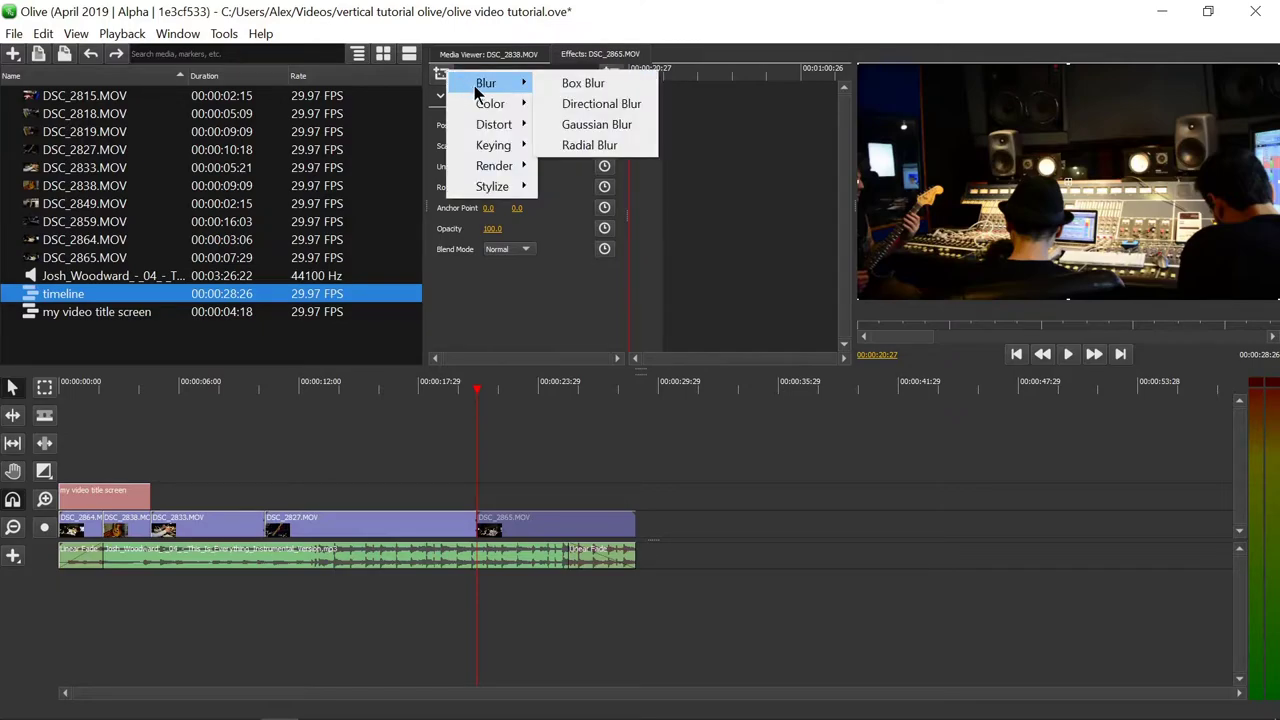
pyautogui.click(607, 124)
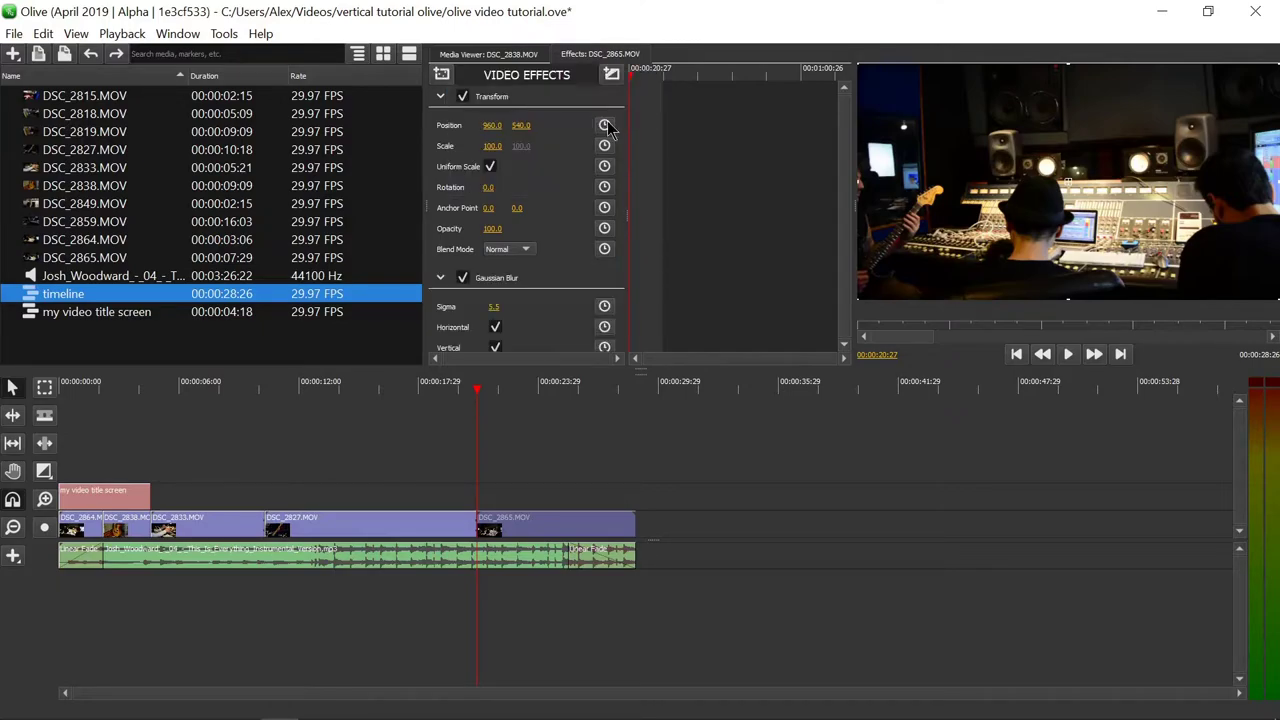
pyautogui.click(440, 97)
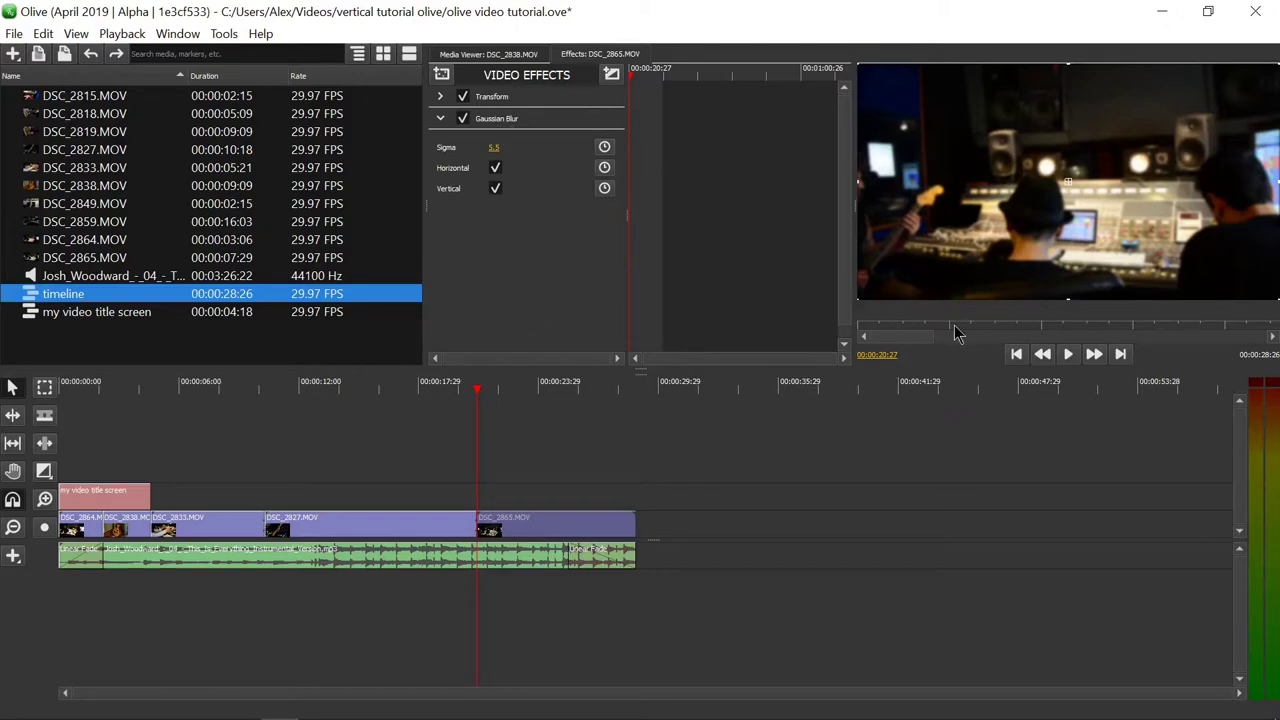
pyautogui.moveTo(494, 147); pyautogui.dragTo(546, 147)
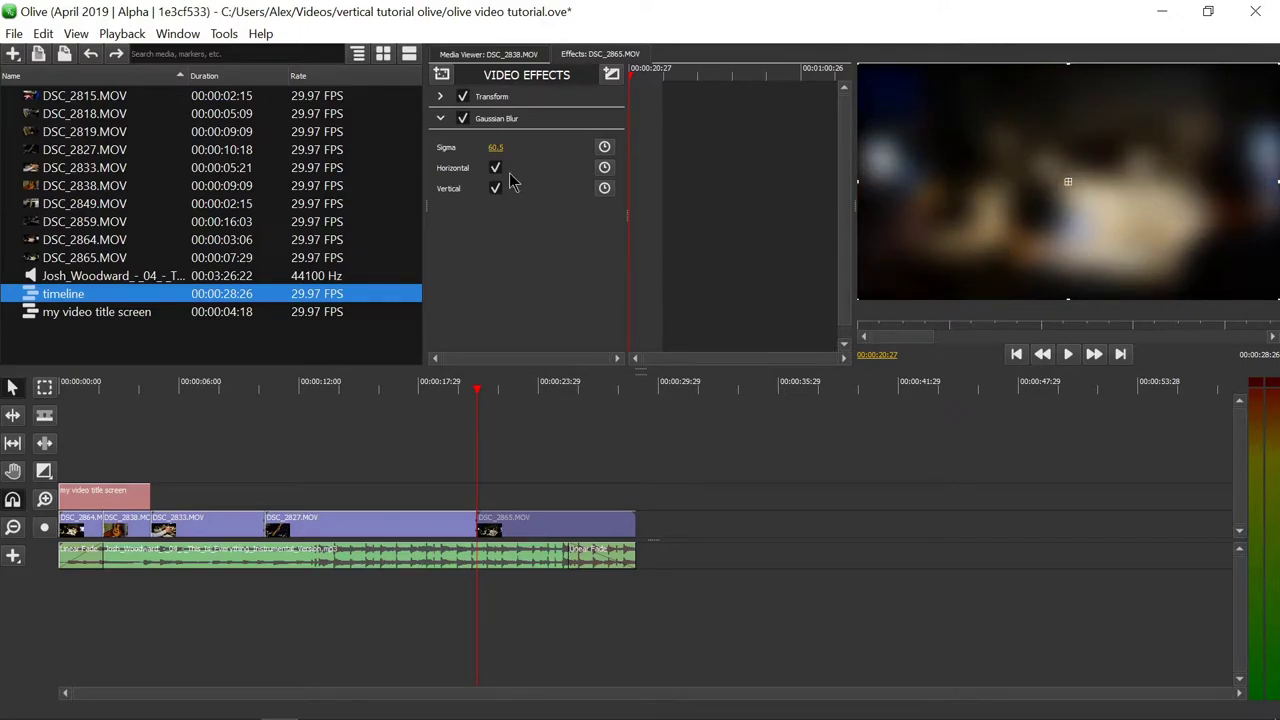
pyautogui.click(495, 167)
pyautogui.click(495, 188)
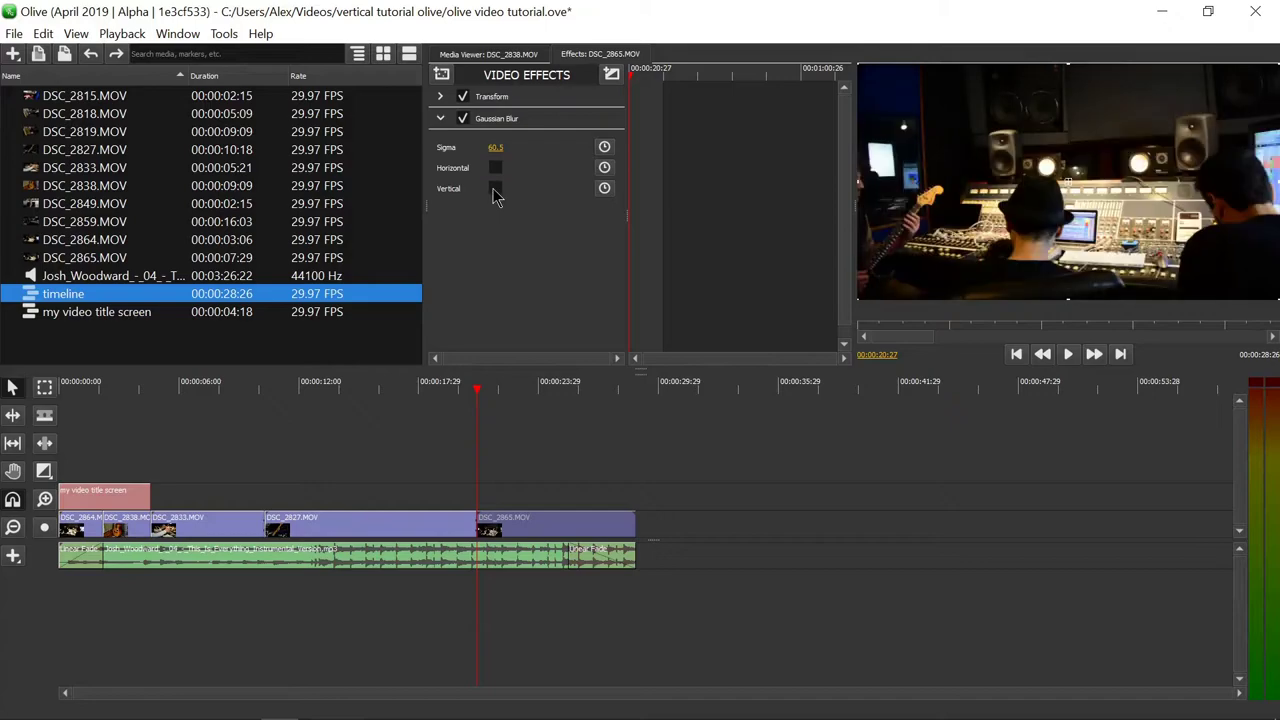
pyautogui.click(495, 188)
pyautogui.click(495, 167)
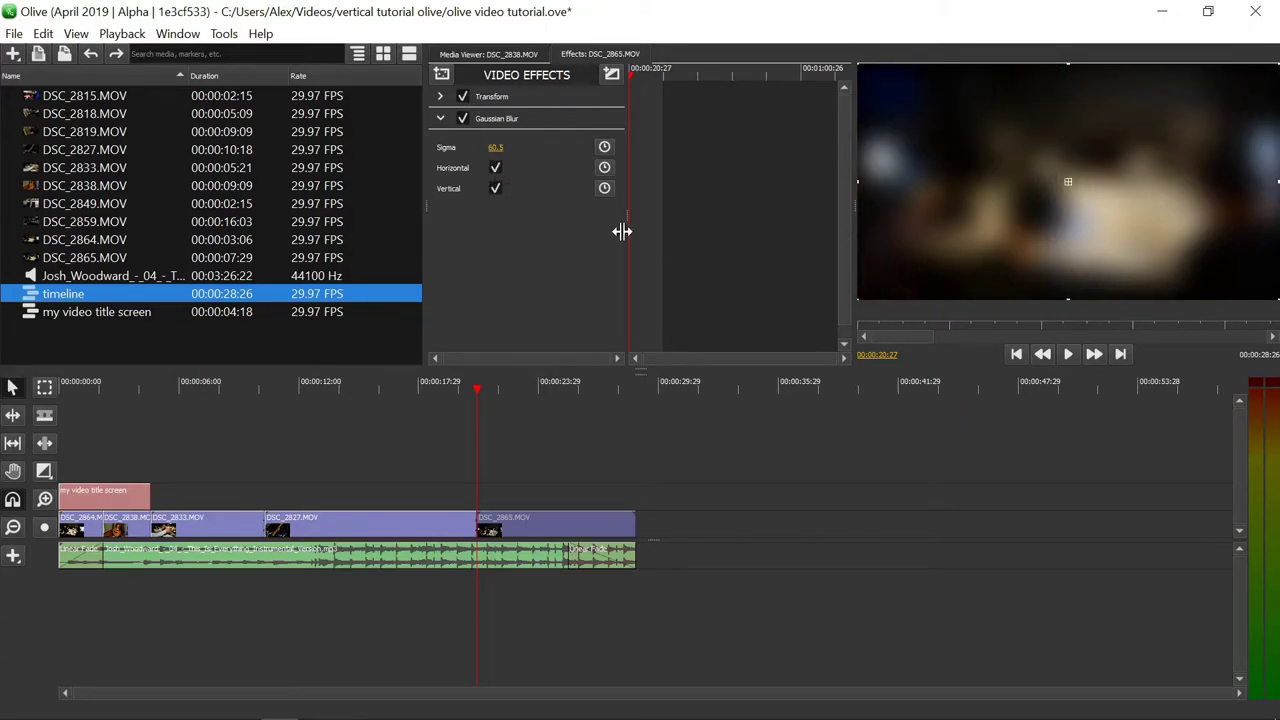
pyautogui.rightClick(507, 119)
pyautogui.click(586, 229)
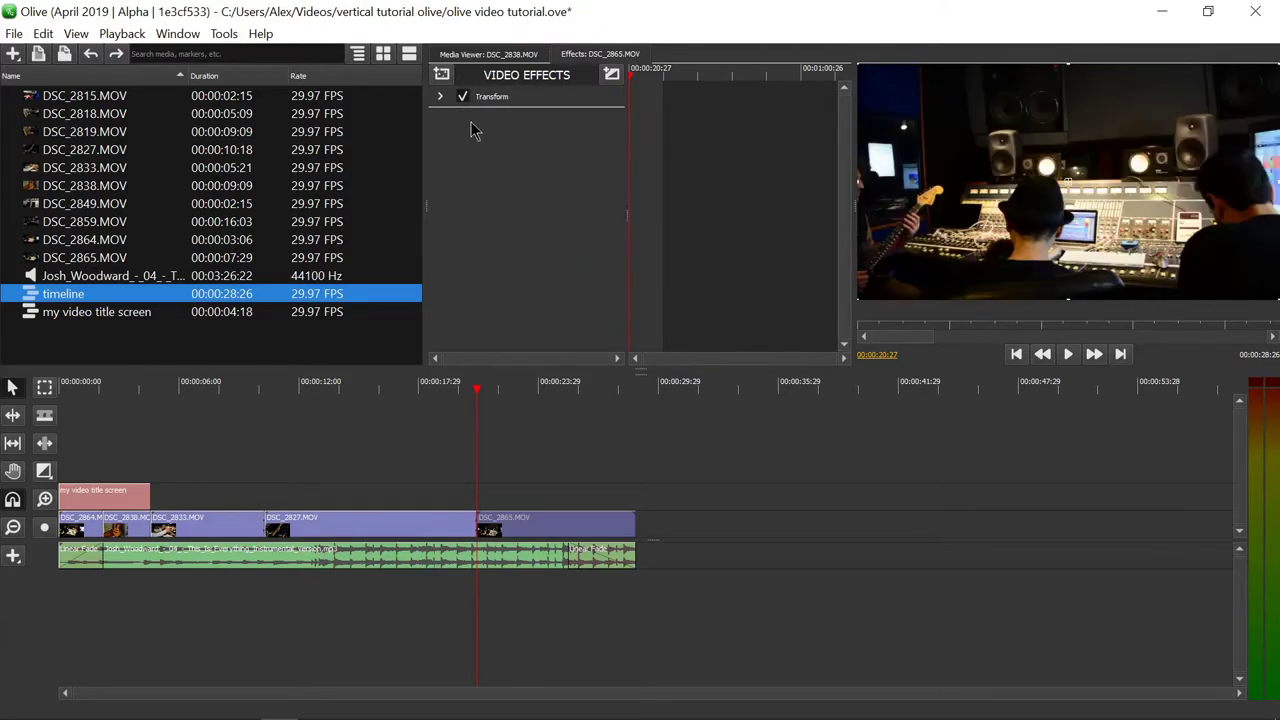
# Step: Add a Radial Blur to DSC_2865.MOV with radius 684 and centre 642, 331
pyautogui.click(446, 76)
pyautogui.moveTo(507, 88)
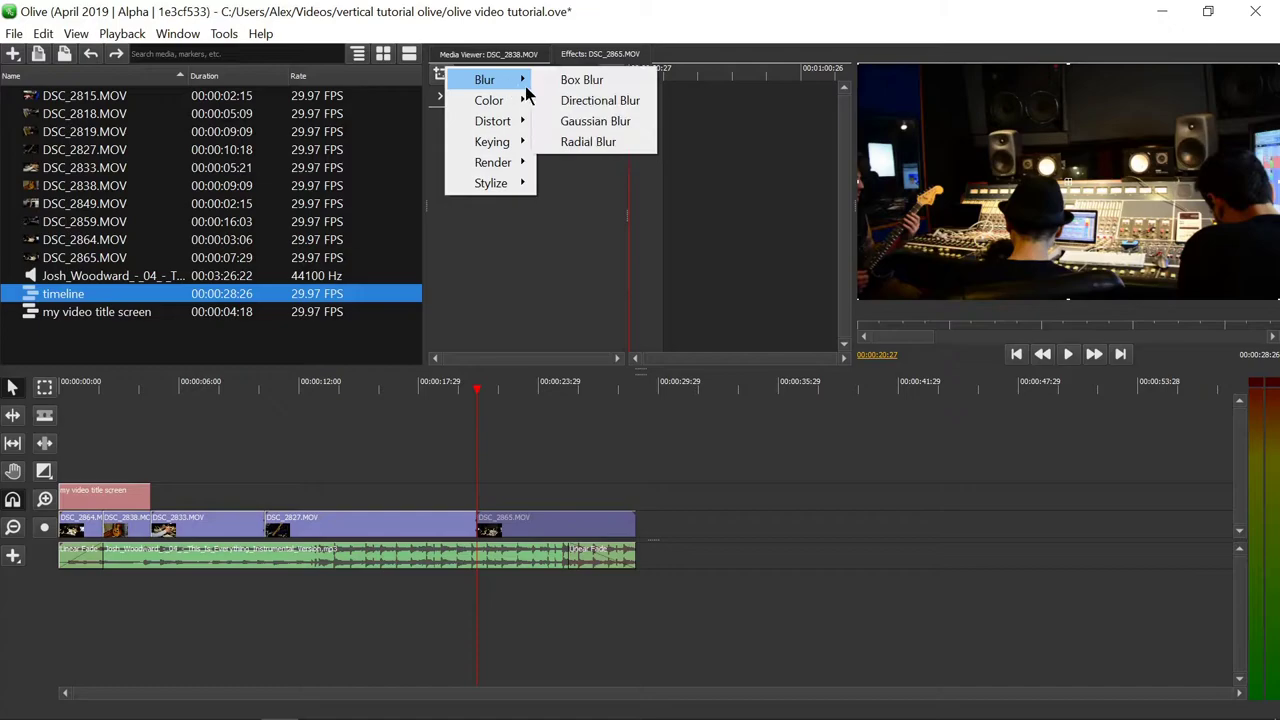
pyautogui.click(600, 142)
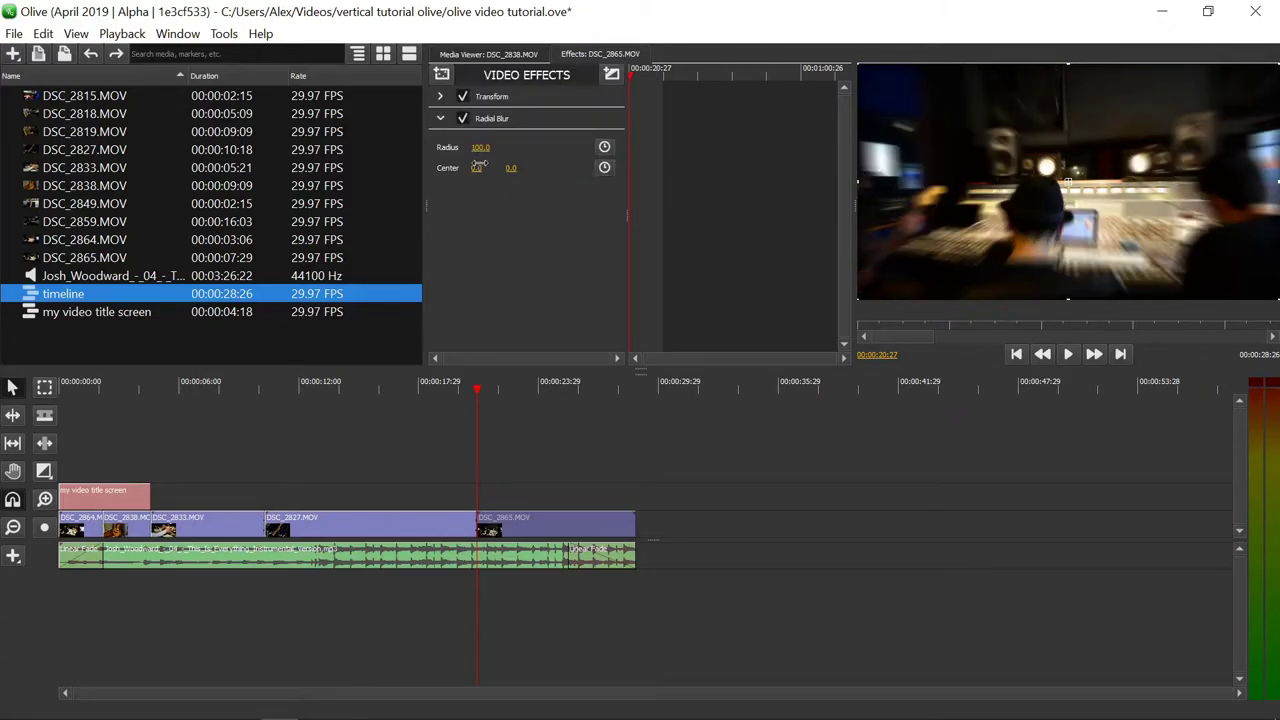
pyautogui.moveTo(480, 147); pyautogui.dragTo(620, 147)
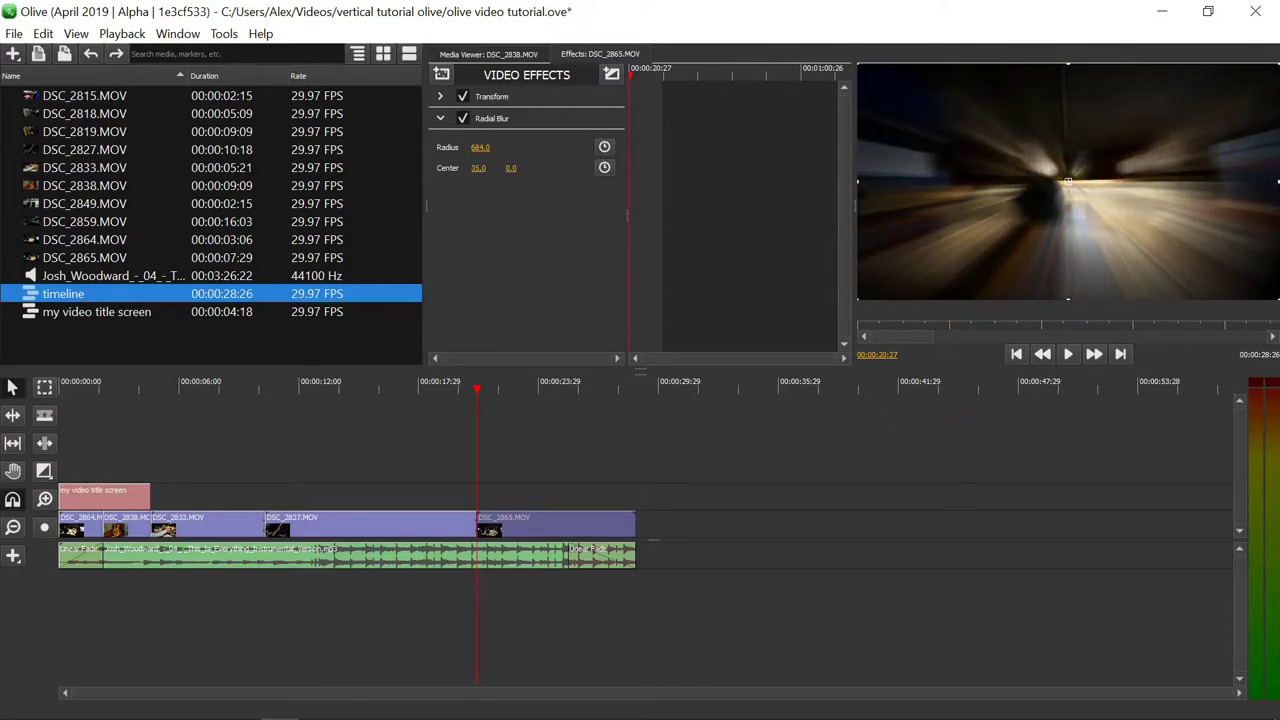
pyautogui.moveTo(478, 168); pyautogui.dragTo(514, 170)
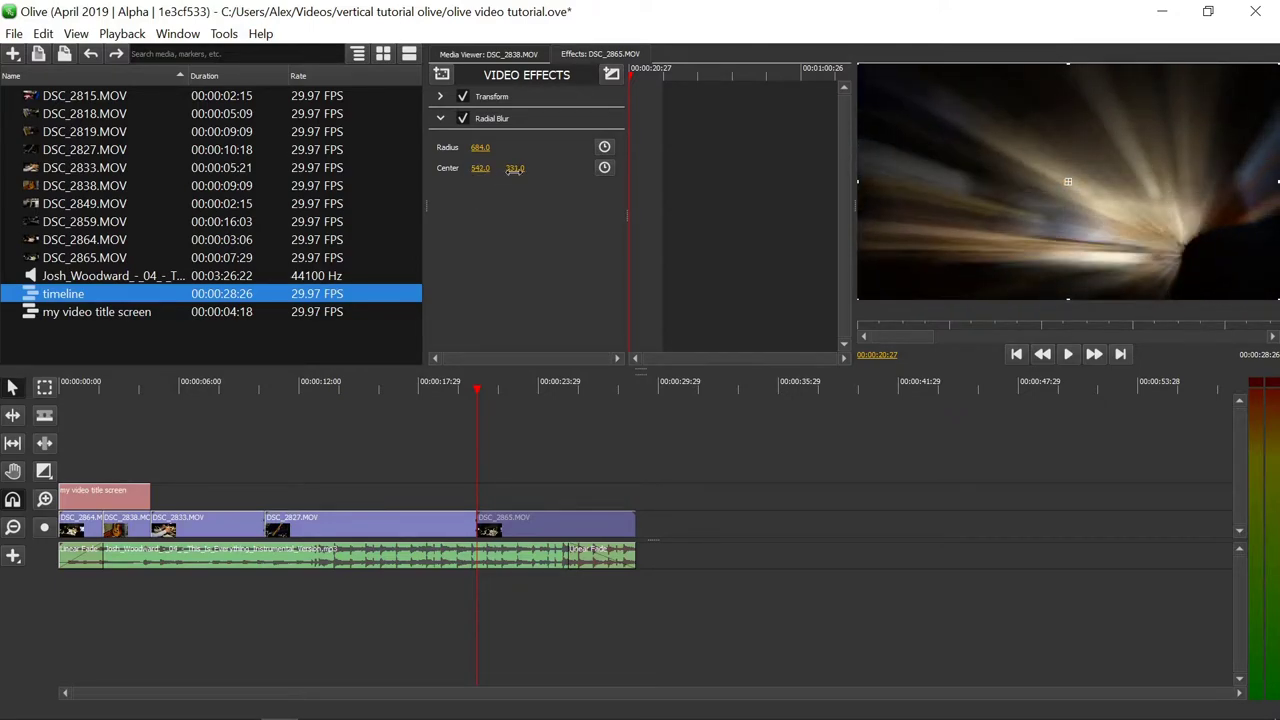
# Step: Keyframe the blur centre, add a lower centre keyframe at 00:00:25:07, and play it back
pyautogui.click(605, 168)
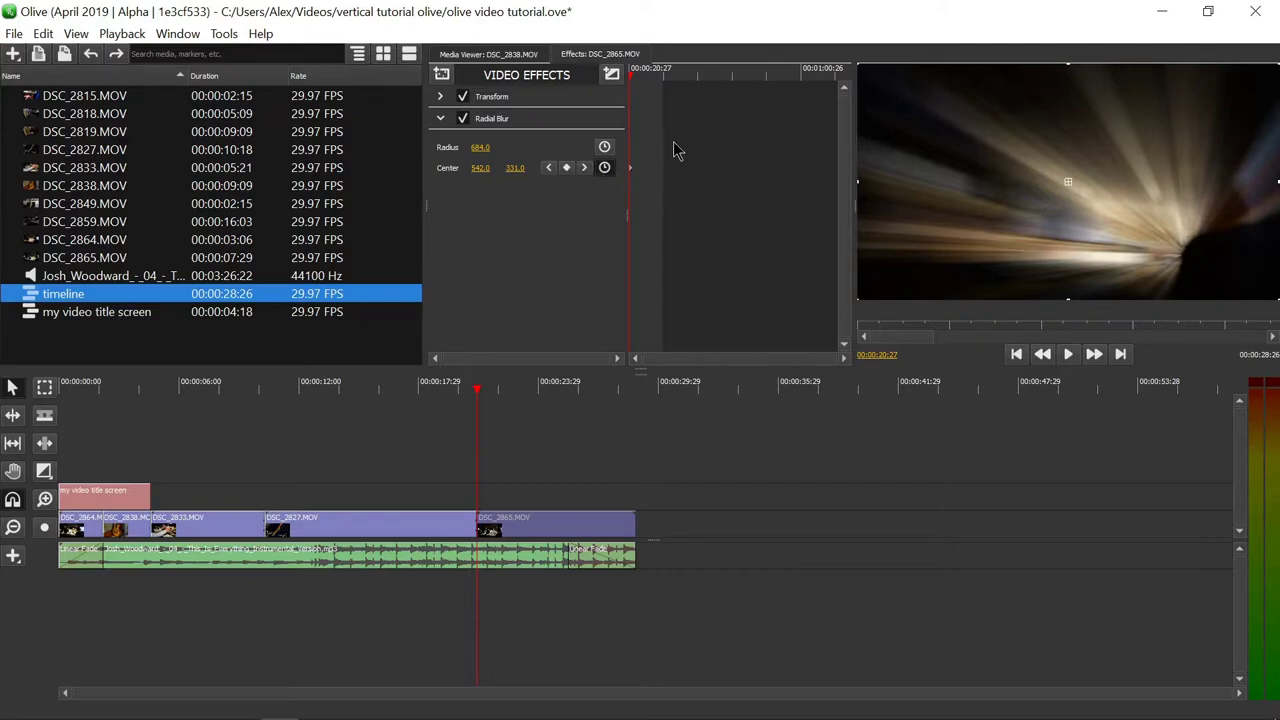
pyautogui.click(647, 75)
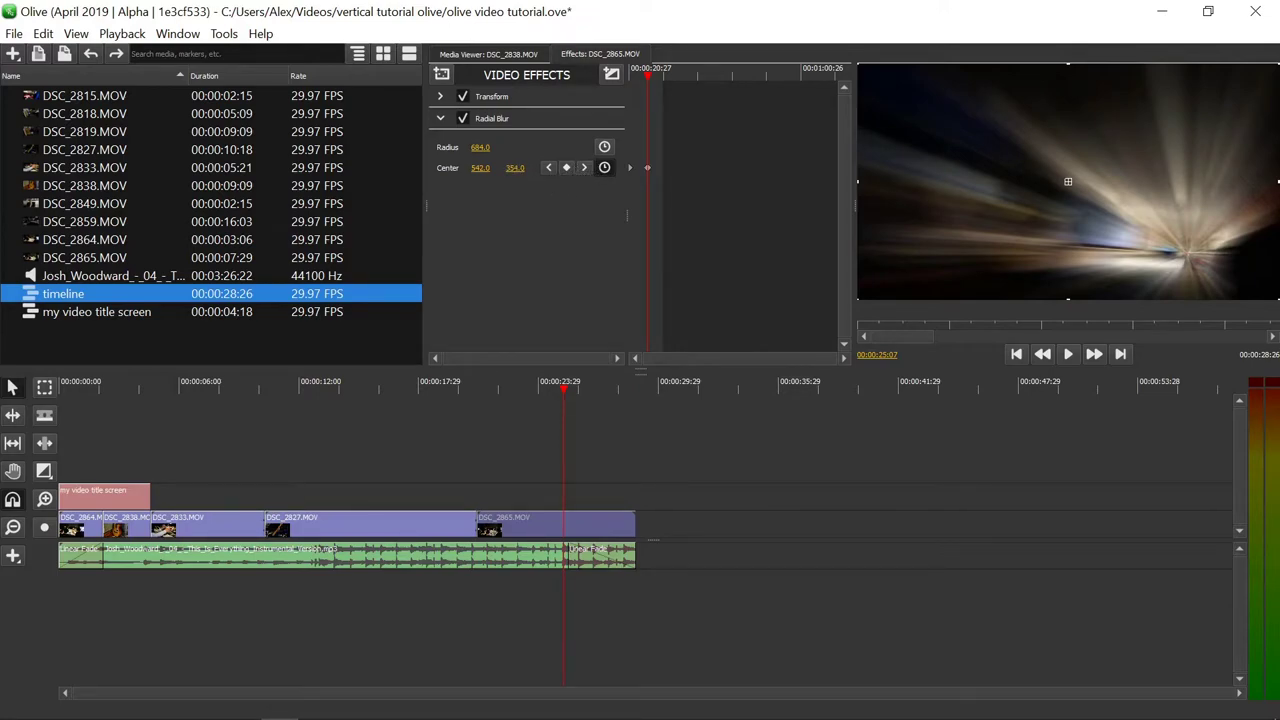
pyautogui.moveTo(515, 168); pyautogui.dragTo(480, 168)
pyautogui.click(478, 388)
pyautogui.click(1067, 356)
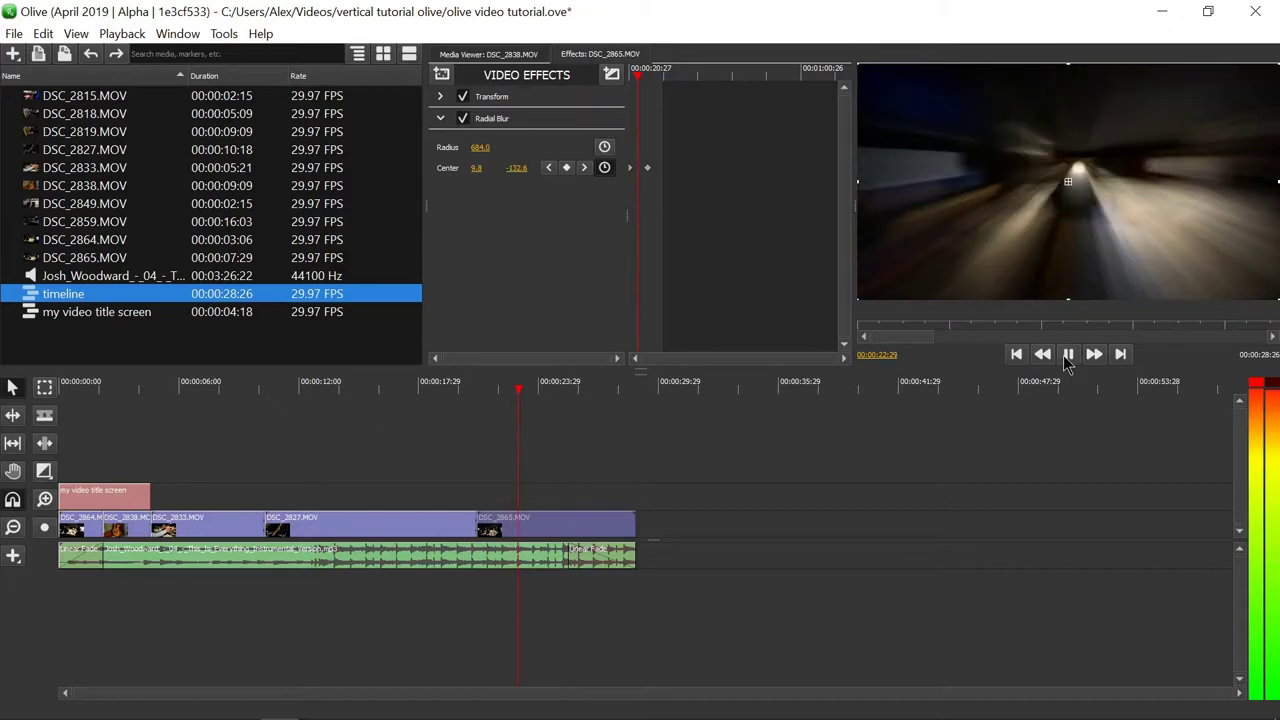
pyautogui.click(1067, 356)
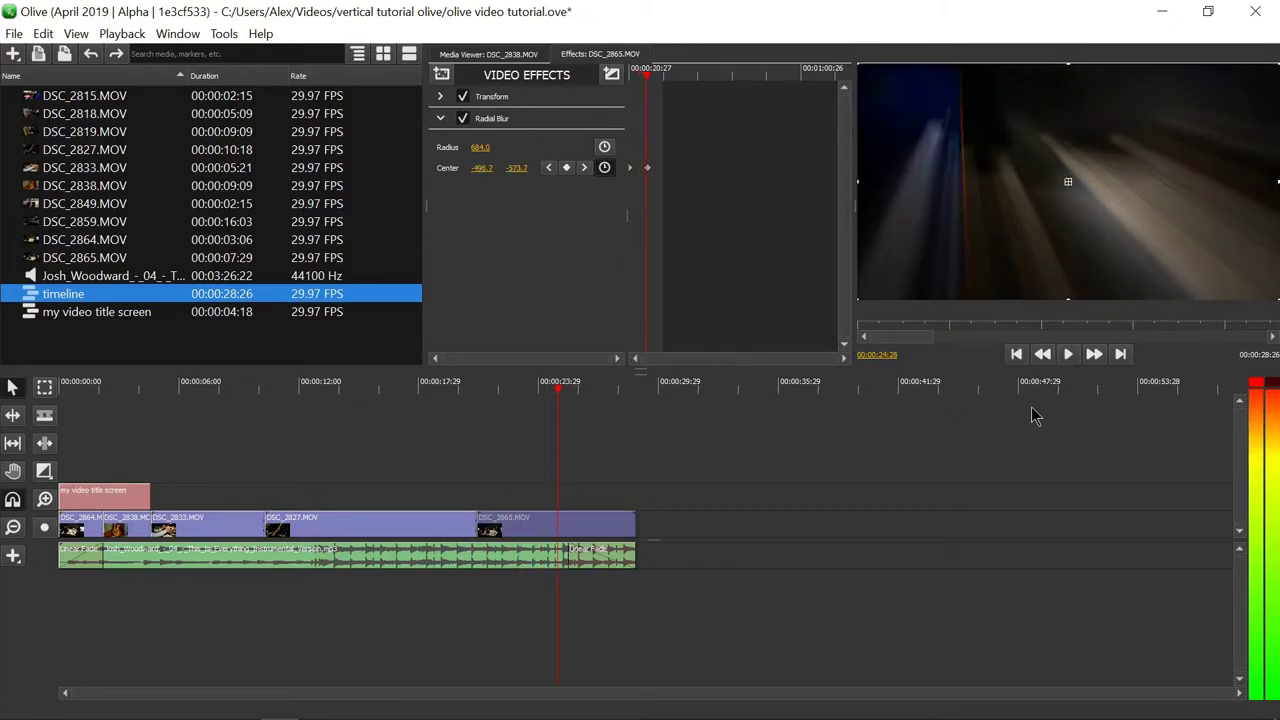
# Step: Discard the Center keyframes and delete the Radial Blur, leaving only Transform
pyautogui.click(604, 168)
pyautogui.click(699, 392)
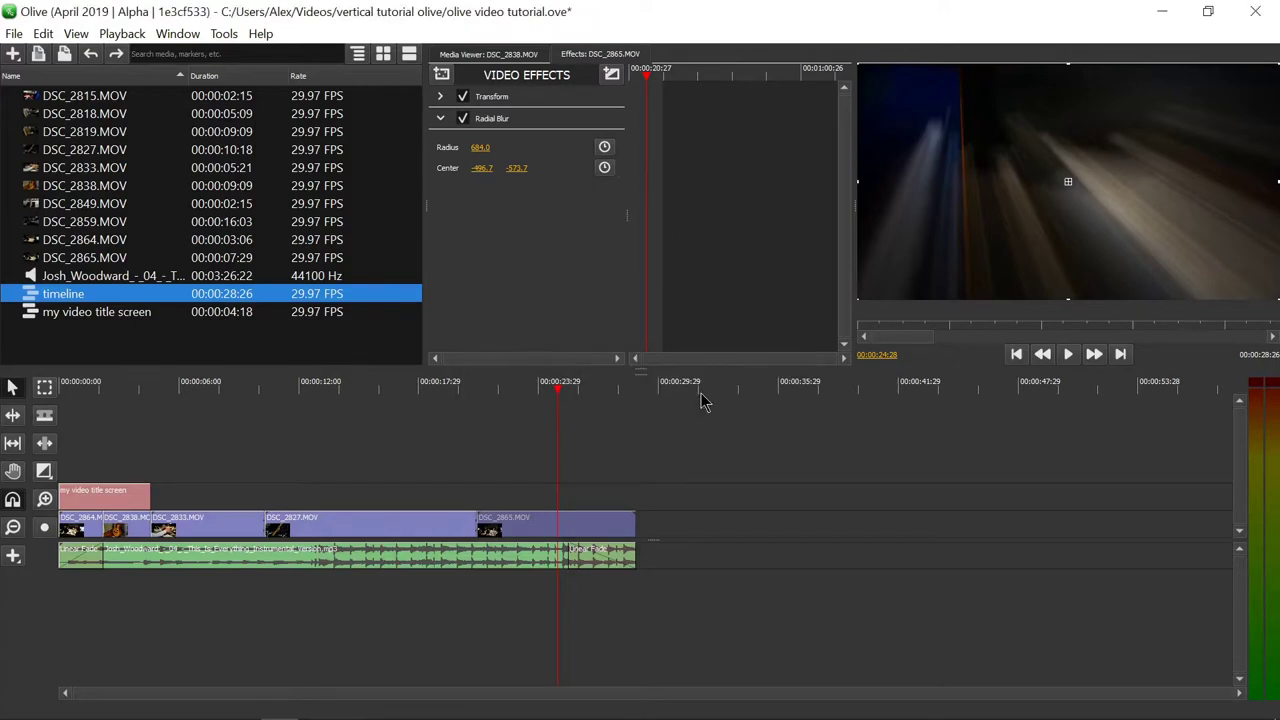
pyautogui.click(474, 124)
pyautogui.rightClick(519, 118)
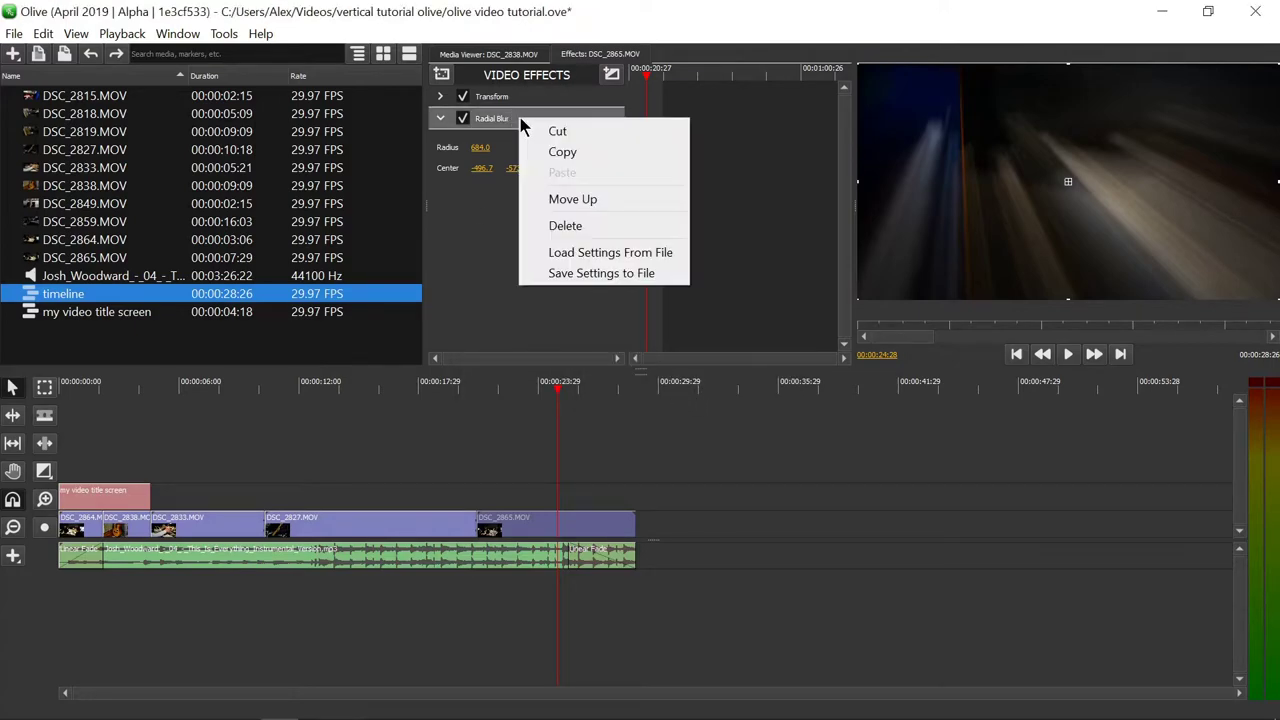
pyautogui.click(612, 226)
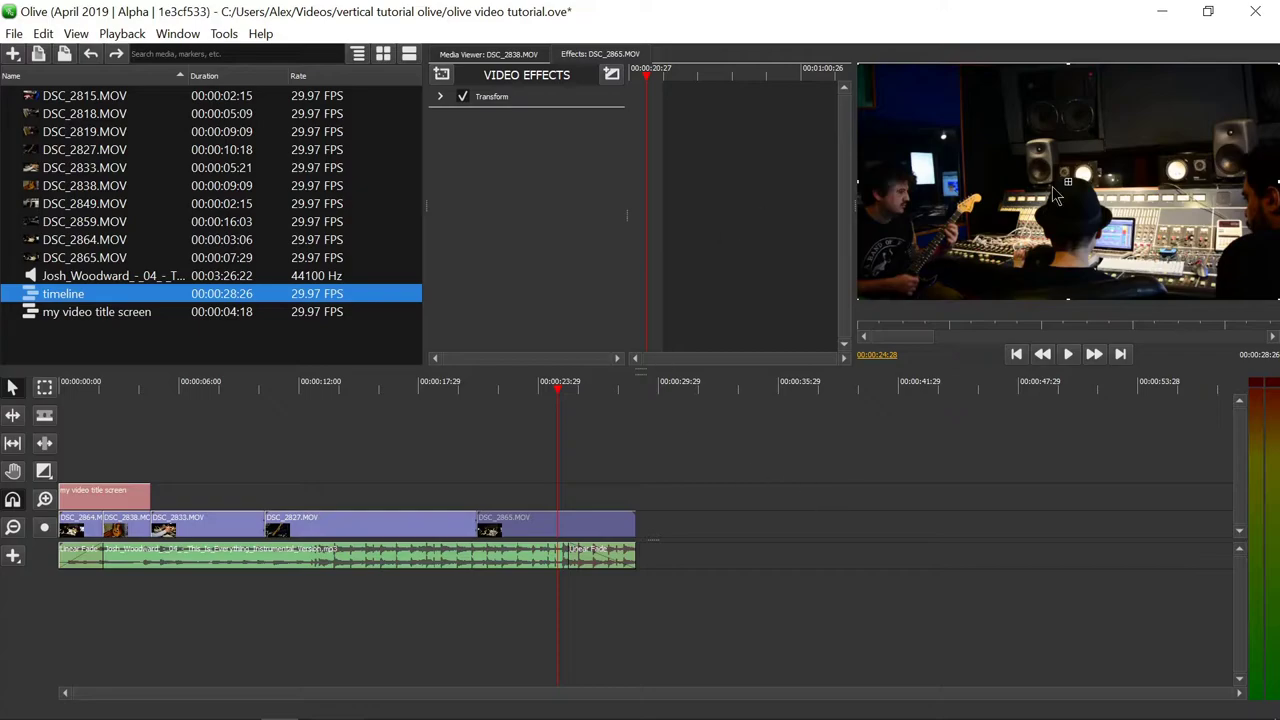
# Step: Add a Color Correction effect with tint 170, and reset its temperature to default
pyautogui.click(441, 74)
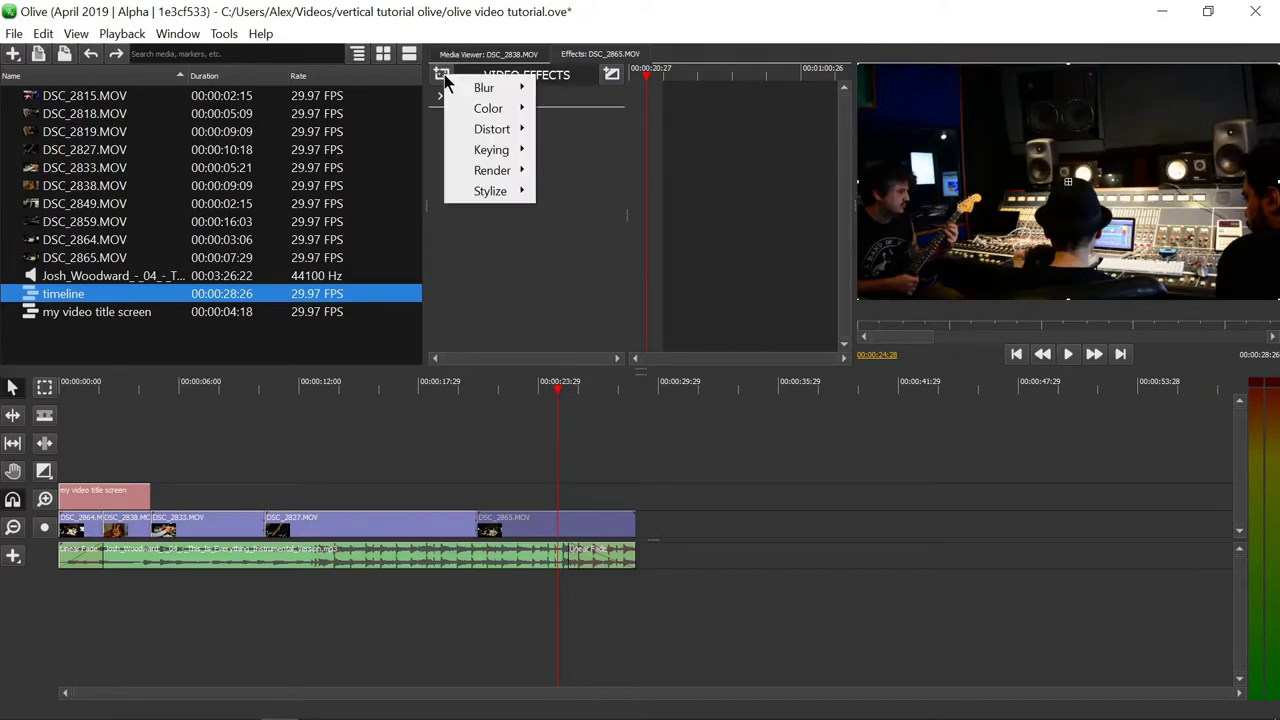
pyautogui.moveTo(501, 108)
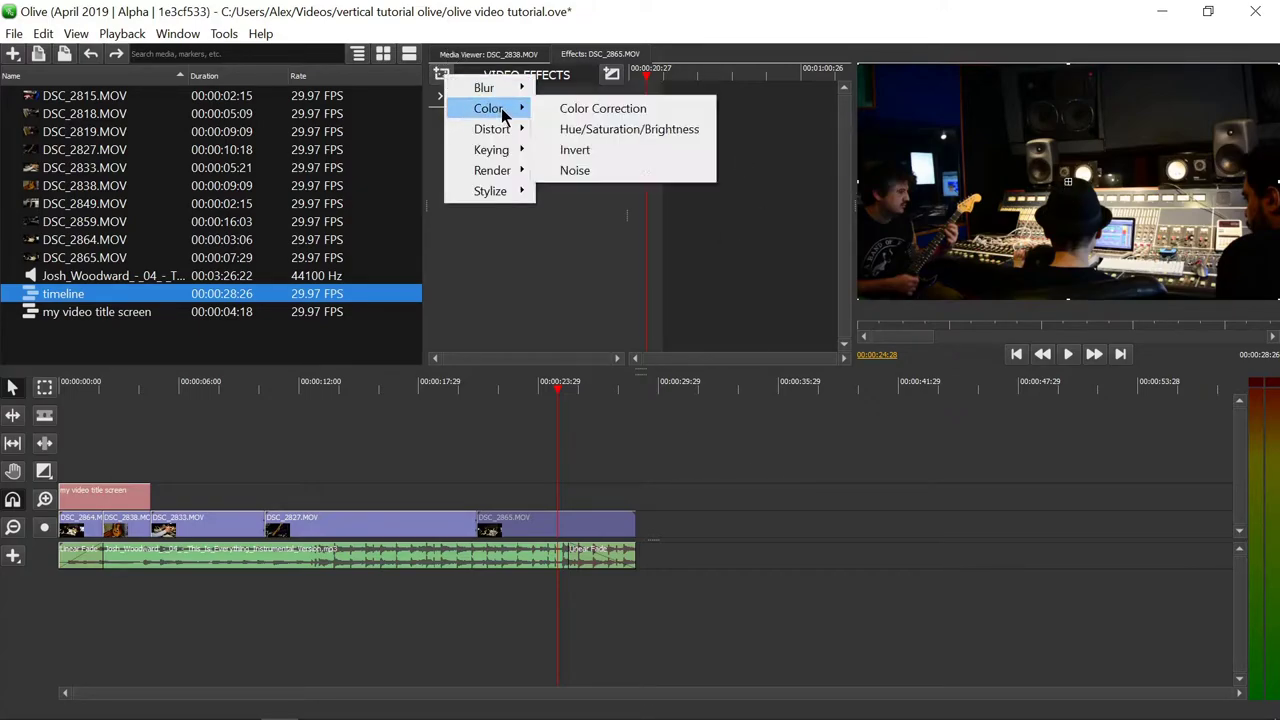
pyautogui.click(601, 110)
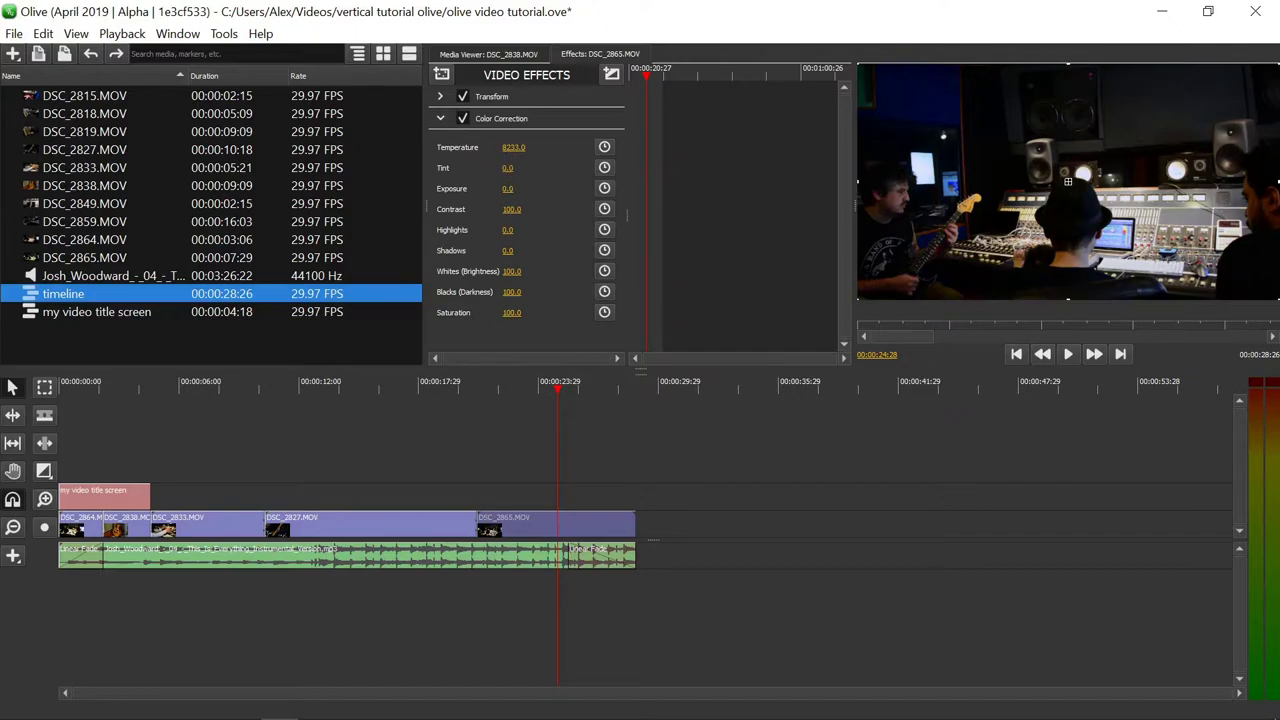
pyautogui.moveTo(508, 168); pyautogui.dragTo(610, 168)
pyautogui.moveTo(510, 147); pyautogui.dragTo(549, 161)
pyautogui.rightClick(515, 148)
pyautogui.click(550, 189)
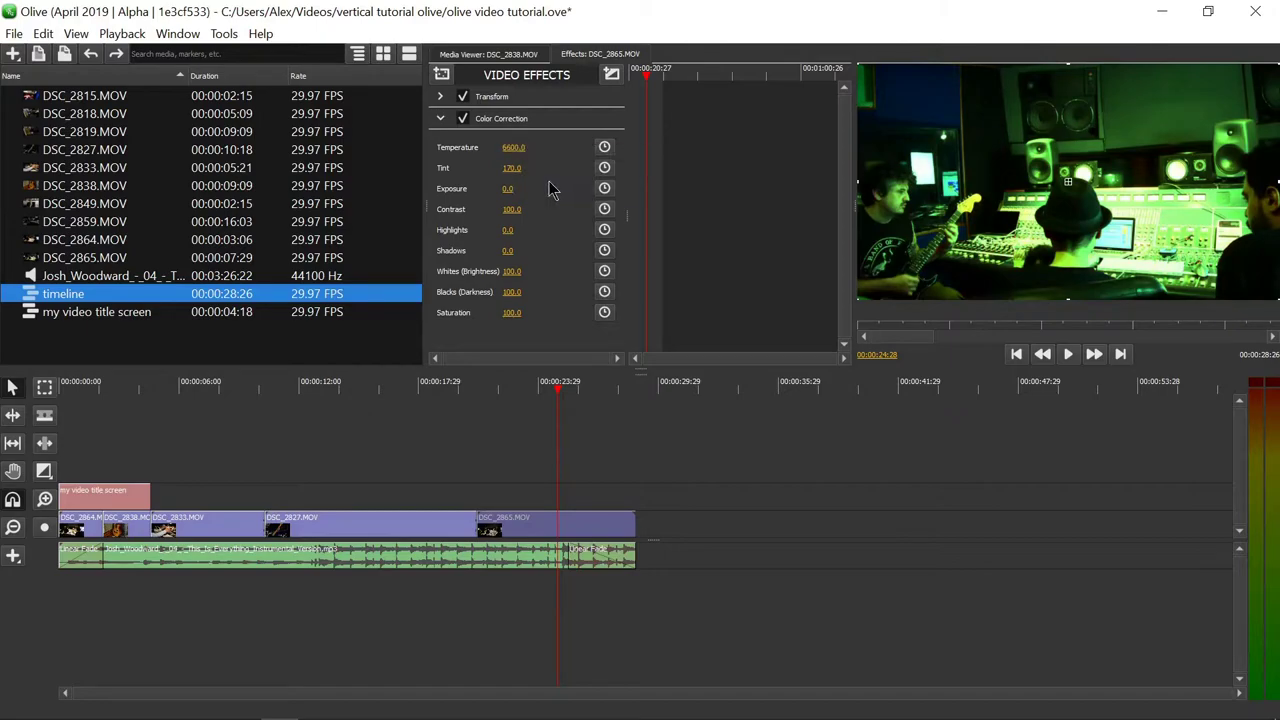
# Step: Push exposure to 580 and contrast to 331, and adjust the temperature and shadows
pyautogui.moveTo(508, 189); pyautogui.dragTo(440, 147)
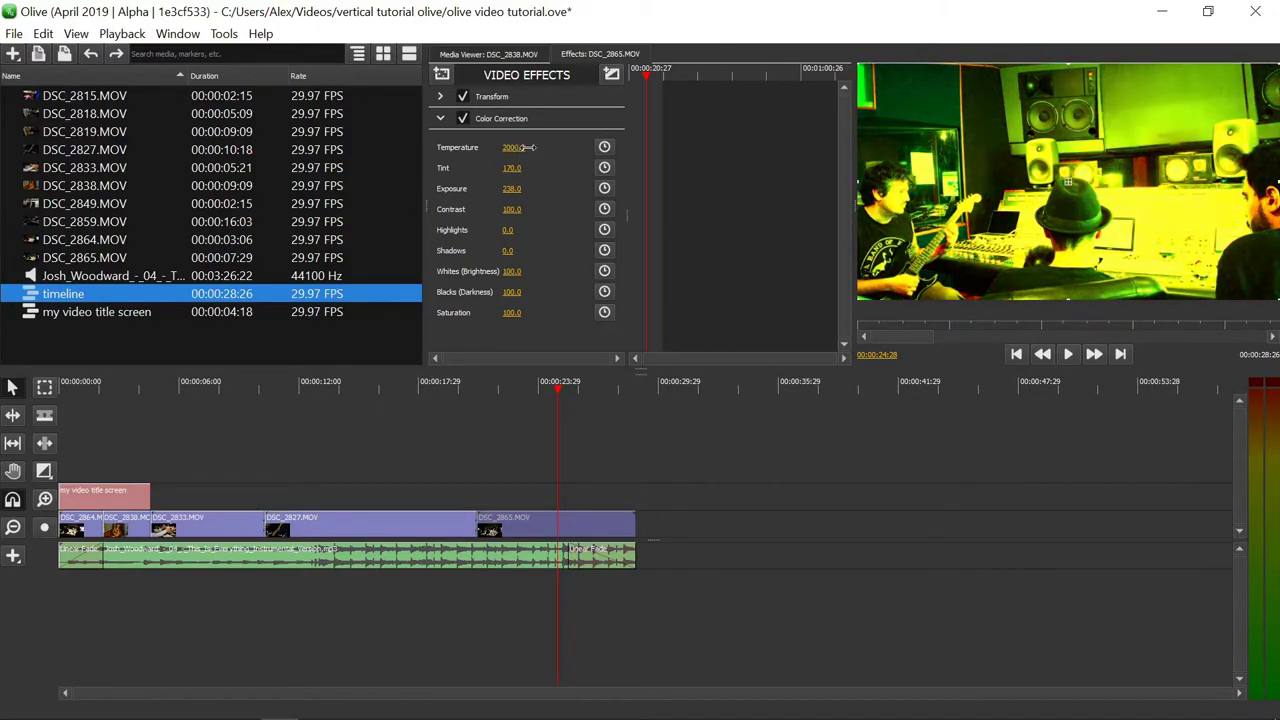
pyautogui.moveTo(440, 147)
pyautogui.mouseDown()
pyautogui.moveTo(500, 167)
pyautogui.moveTo(450, 167)
pyautogui.mouseUp()
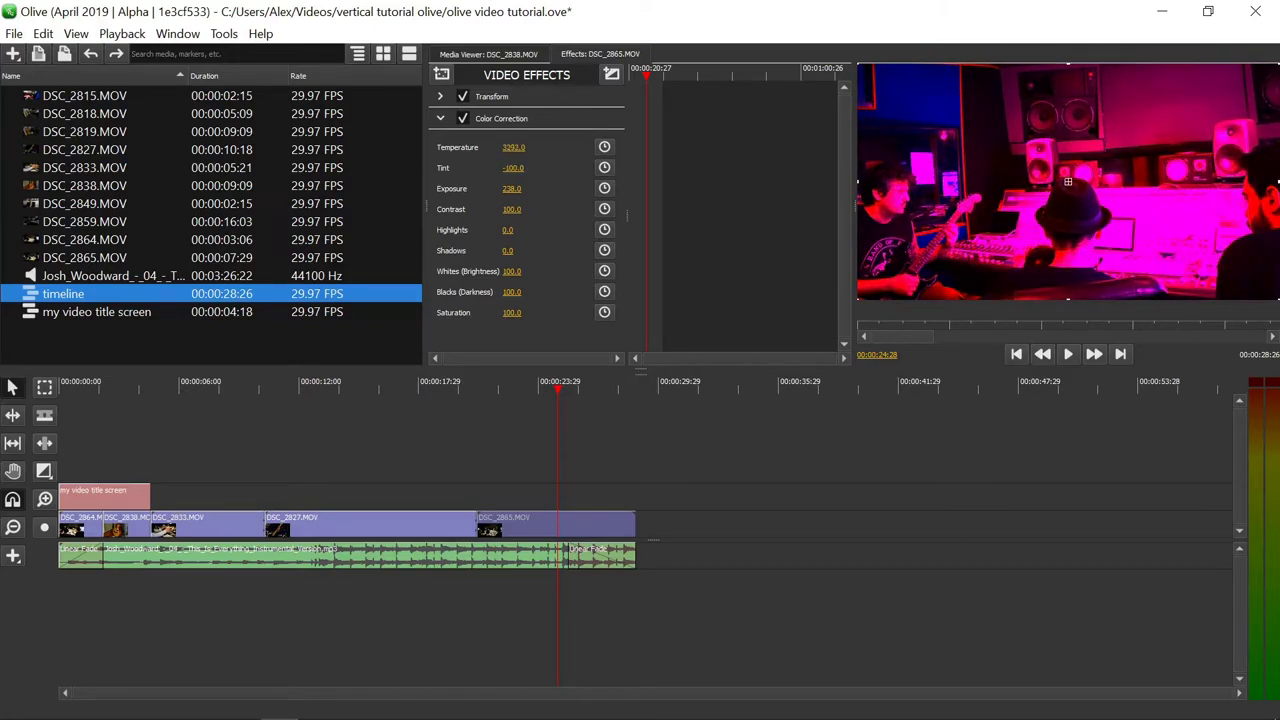
pyautogui.moveTo(515, 189); pyautogui.dragTo(667, 162)
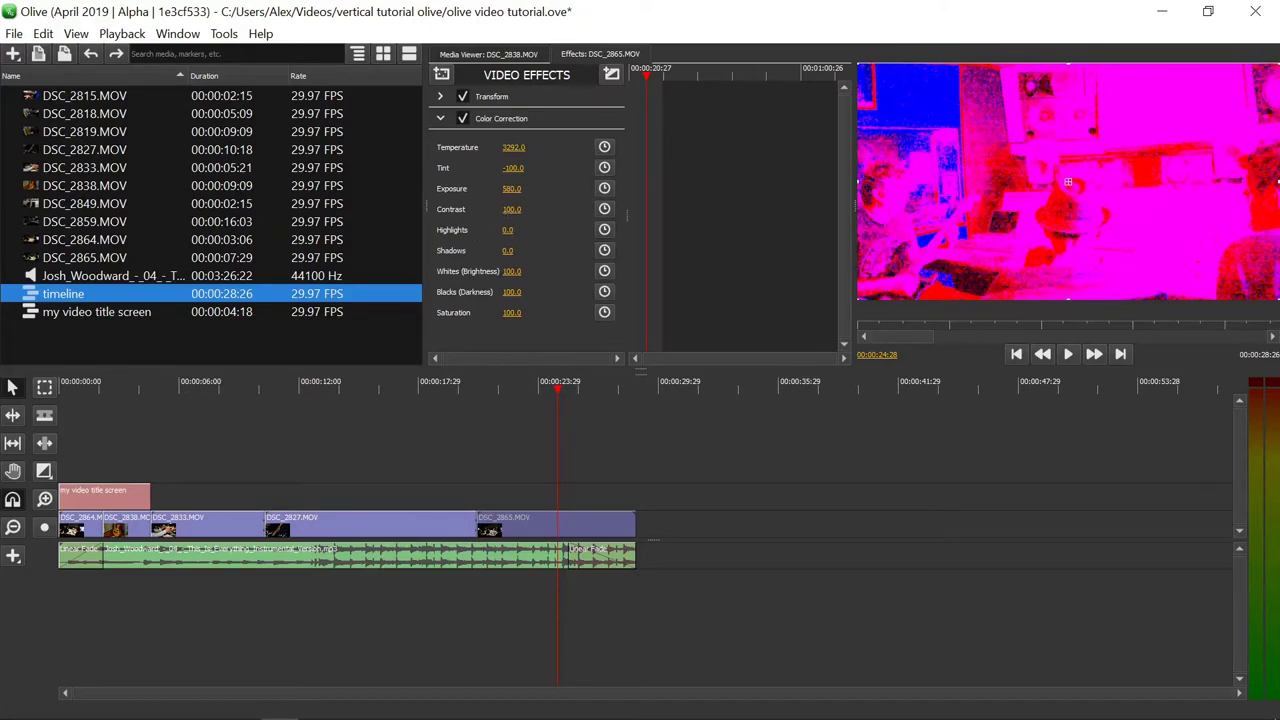
pyautogui.moveTo(511, 209); pyautogui.dragTo(600, 201)
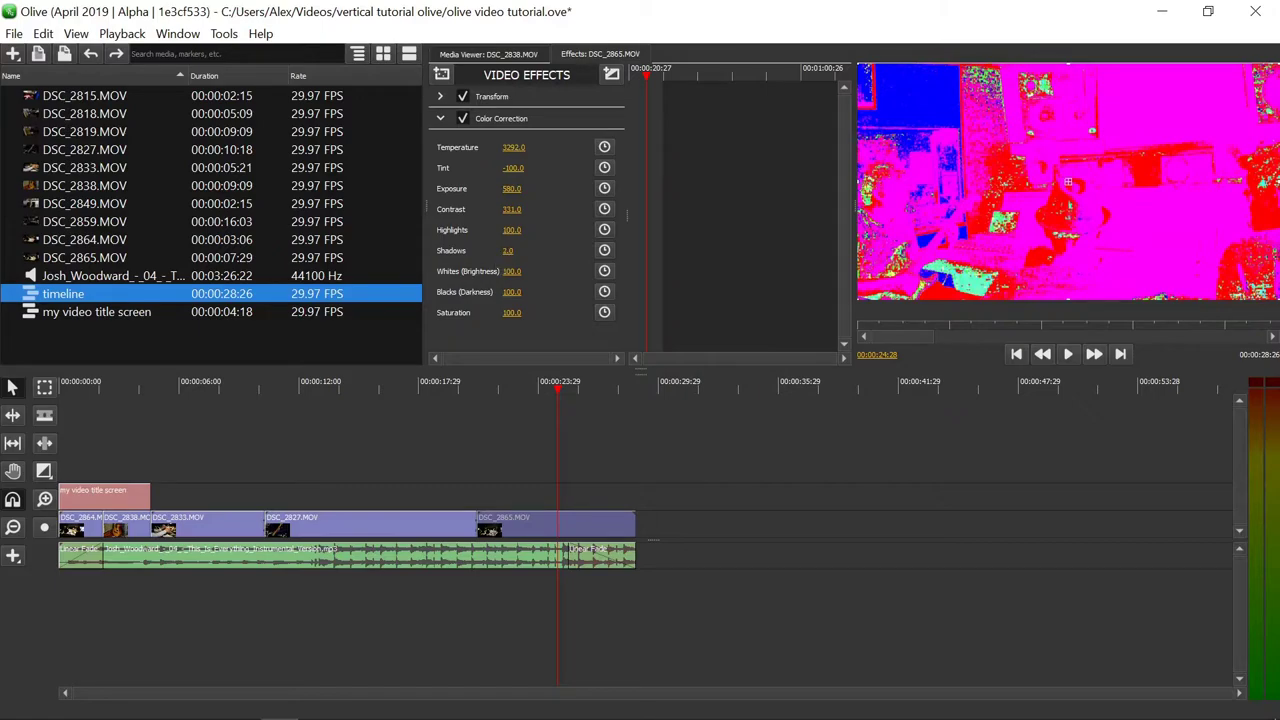
pyautogui.moveTo(508, 250); pyautogui.dragTo(485, 291)
# Step: Delete the Color Correction effect and add a Hue/Saturation/Brightness effect
pyautogui.rightClick(523, 118)
pyautogui.click(568, 221)
pyautogui.click(446, 74)
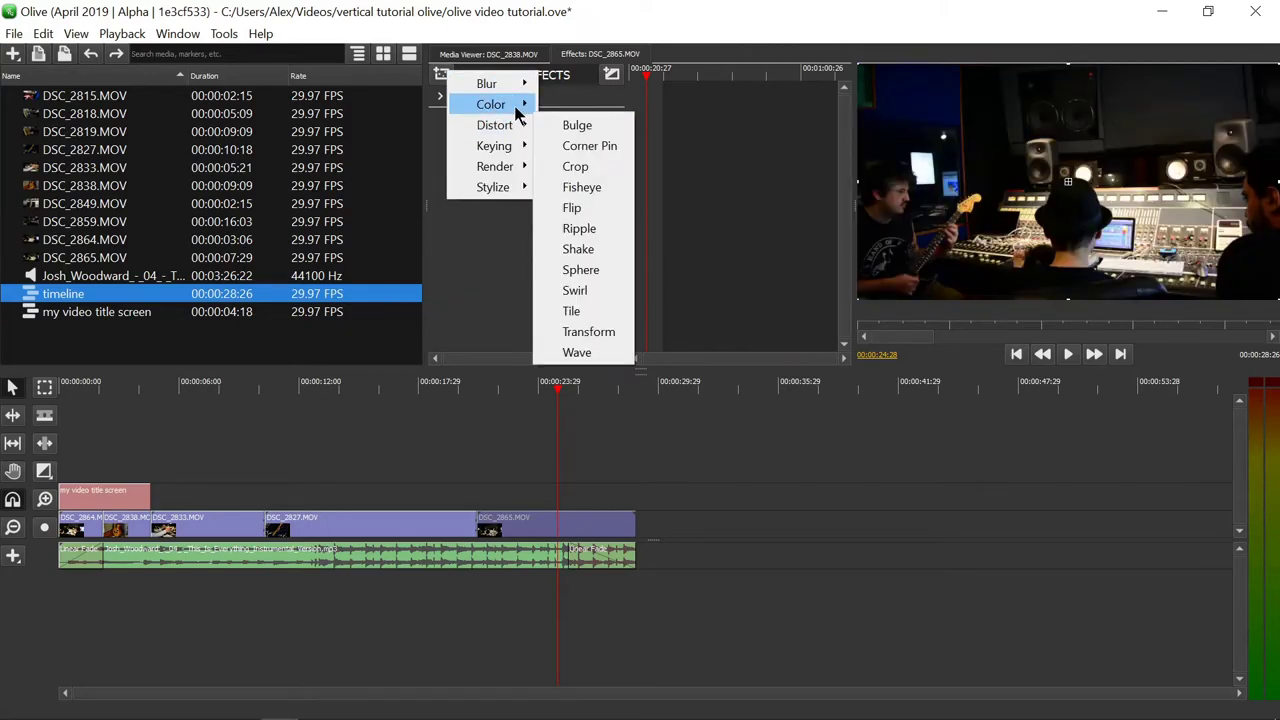
pyautogui.moveTo(510, 104)
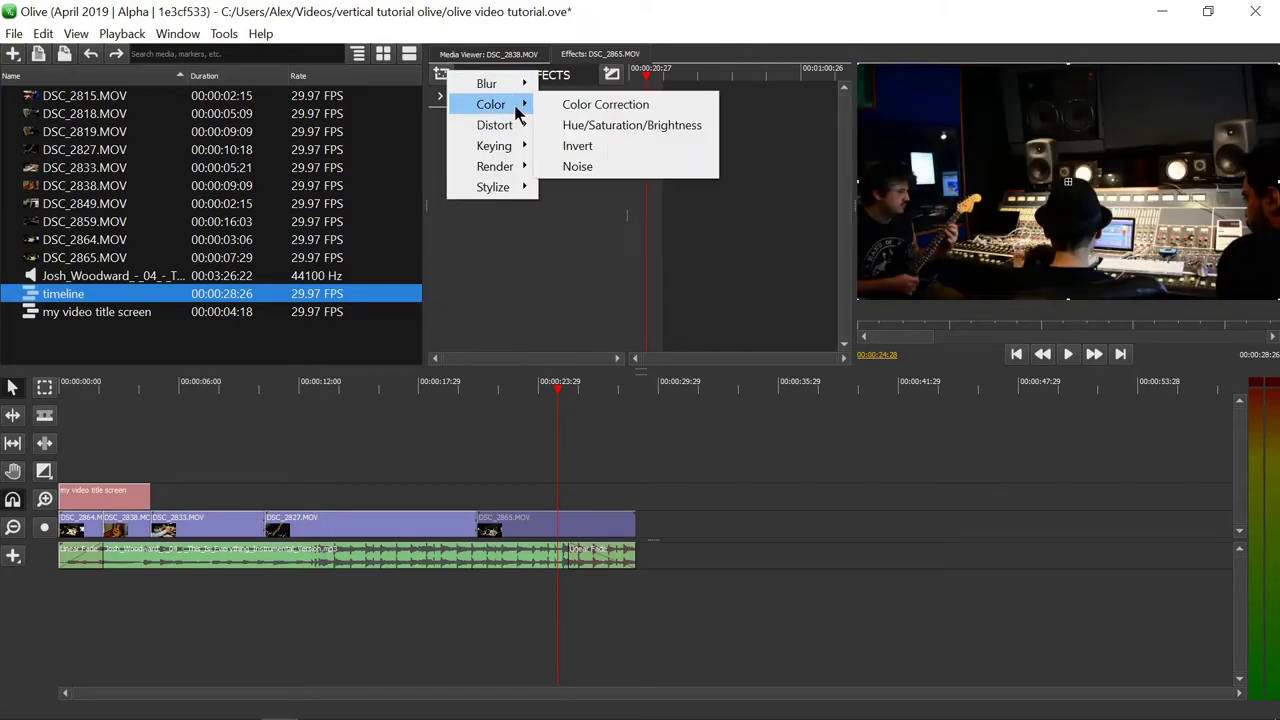
pyautogui.click(614, 125)
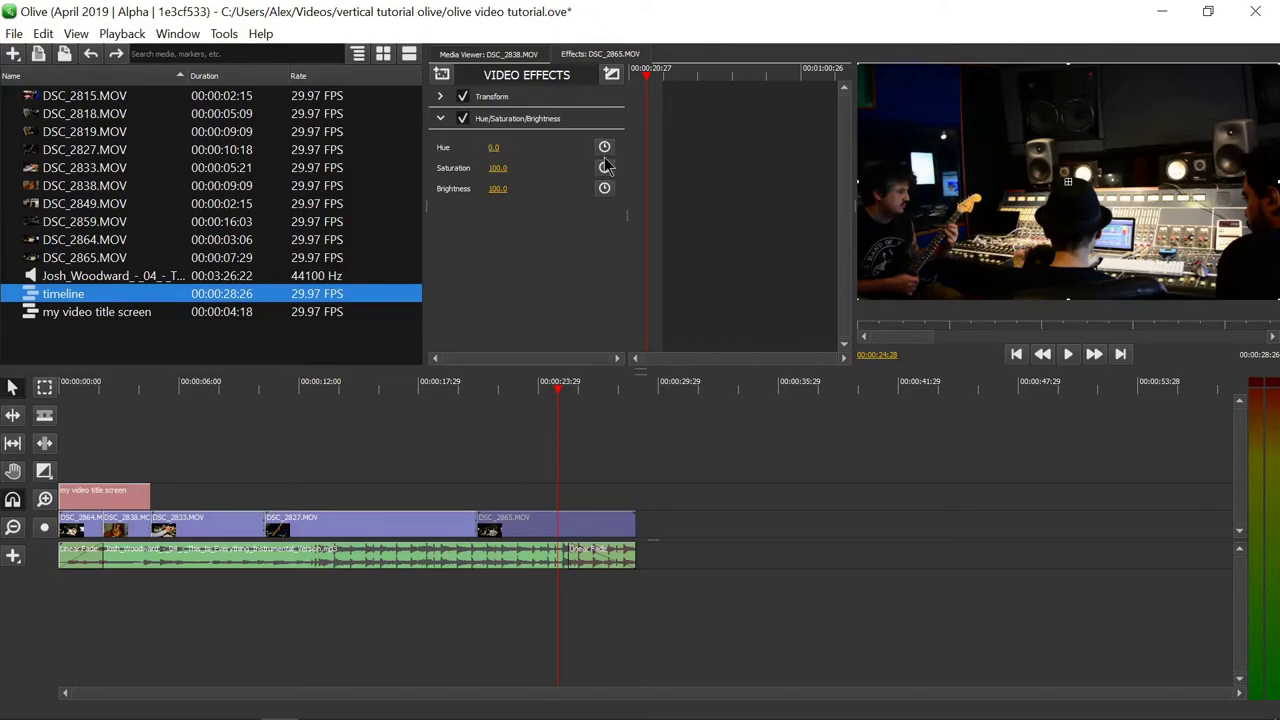
# Step: Set hue to -351, saturation to 695 and brightness to 528
pyautogui.moveTo(493, 147); pyautogui.dragTo(632, 157)
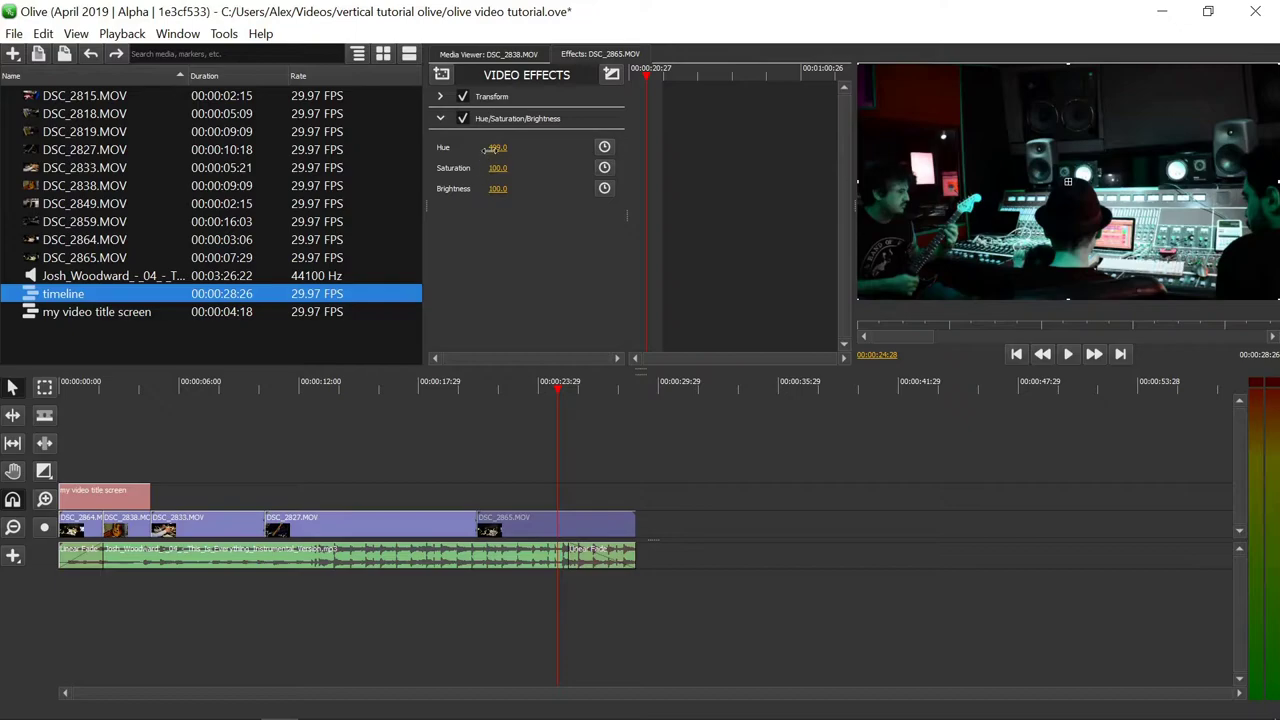
pyautogui.moveTo(497, 147); pyautogui.dragTo(548, 158)
pyautogui.rightClick(490, 147)
pyautogui.click(575, 186)
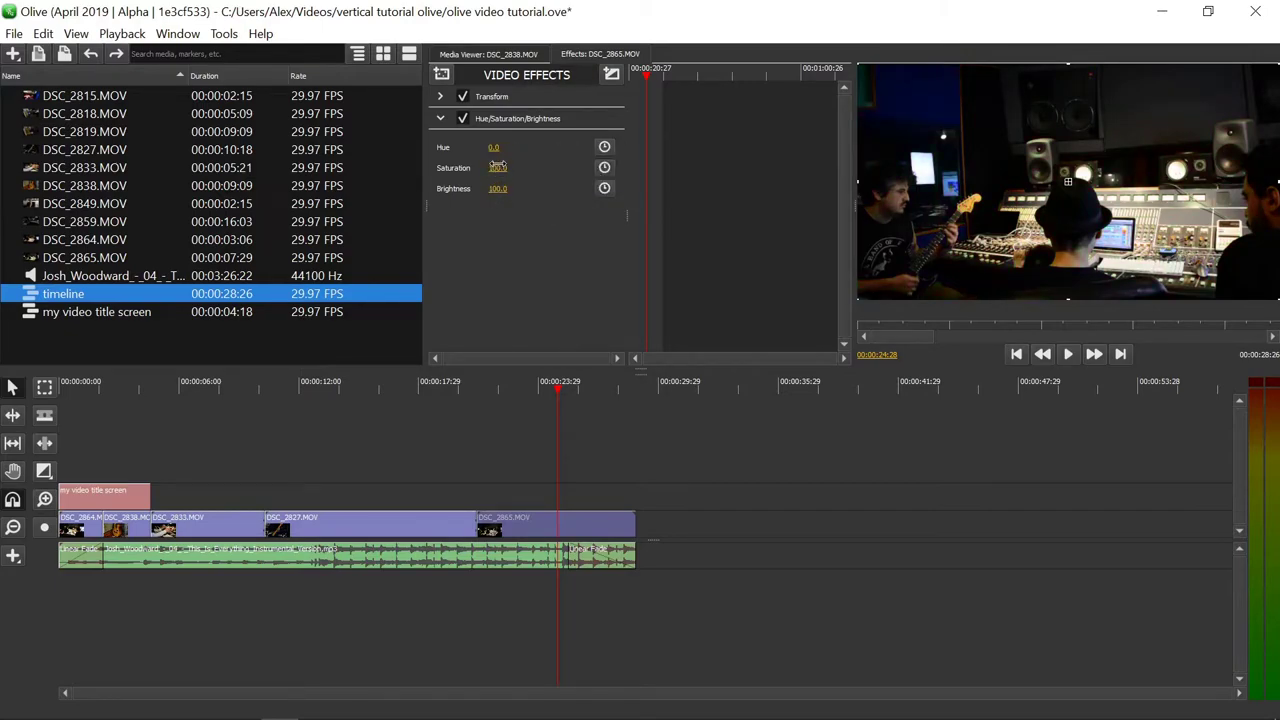
pyautogui.moveTo(494, 147); pyautogui.dragTo(680, 167)
pyautogui.moveTo(497, 188); pyautogui.dragTo(600, 188)
pyautogui.moveTo(495, 147); pyautogui.dragTo(79, 147)
# Step: Delete the Hue/Saturation/Brightness effect, then try an Invert effect and delete it too
pyautogui.rightClick(514, 118)
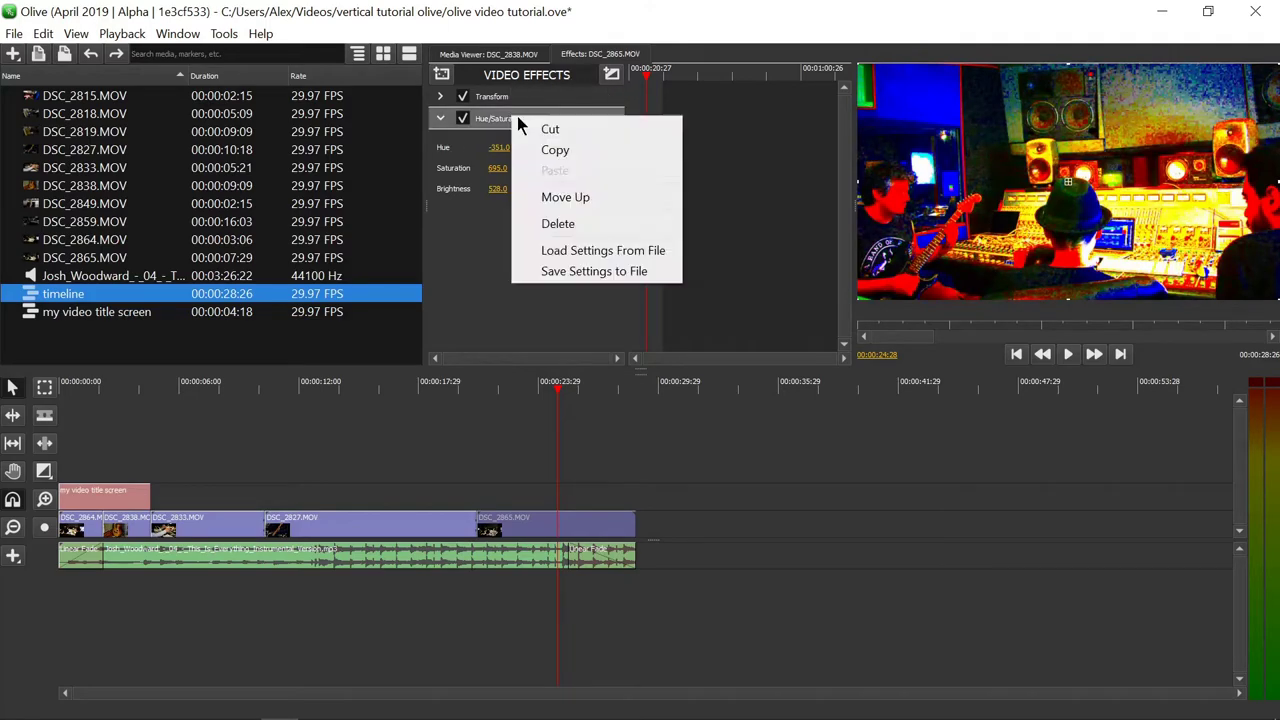
pyautogui.click(599, 228)
pyautogui.click(444, 75)
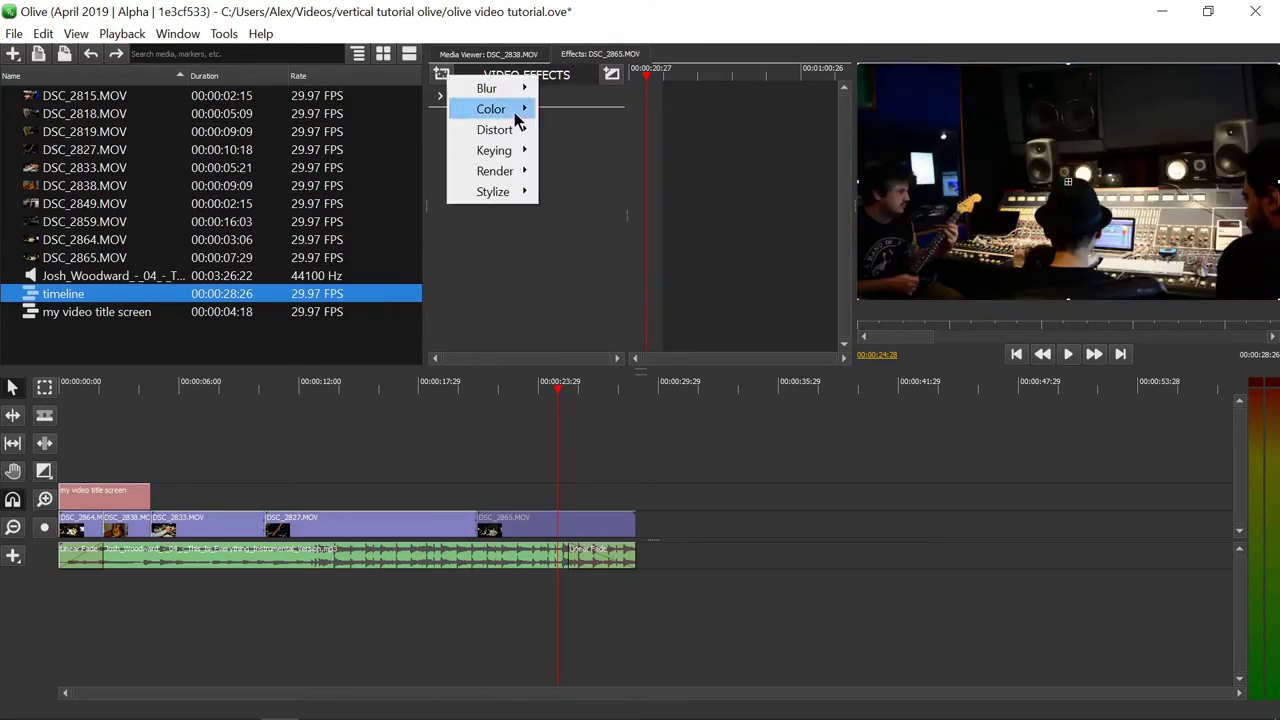
pyautogui.moveTo(506, 106)
pyautogui.click(590, 148)
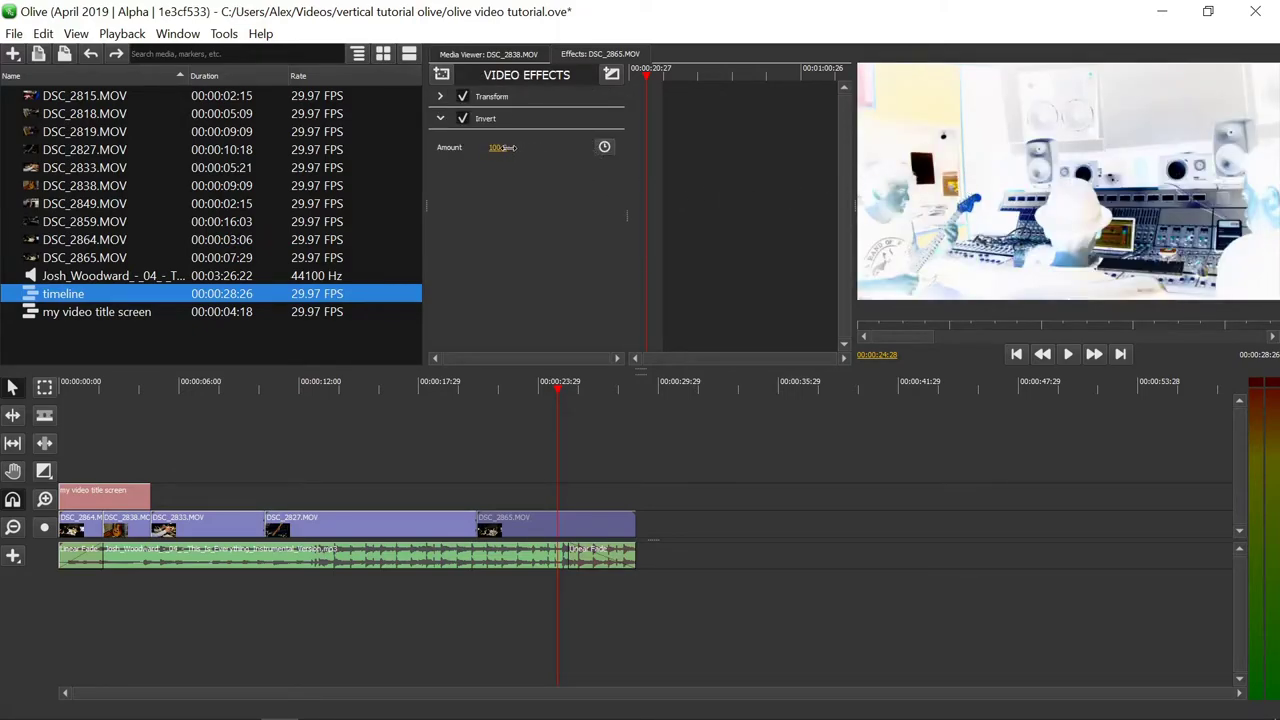
pyautogui.click(464, 118)
pyautogui.click(464, 118)
pyautogui.rightClick(496, 118)
pyautogui.click(542, 227)
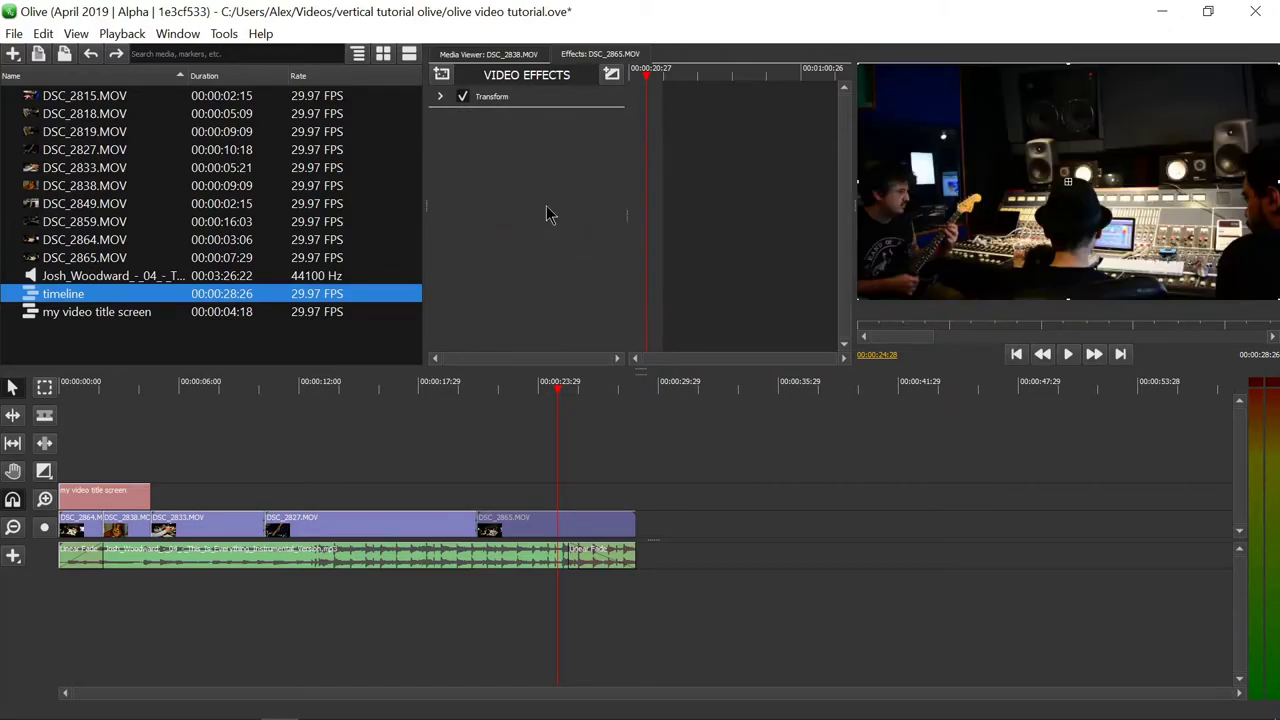
# Step: Add a Noise effect with amount 100, toggling coloured noise on and back off
pyautogui.click(441, 74)
pyautogui.moveTo(500, 119)
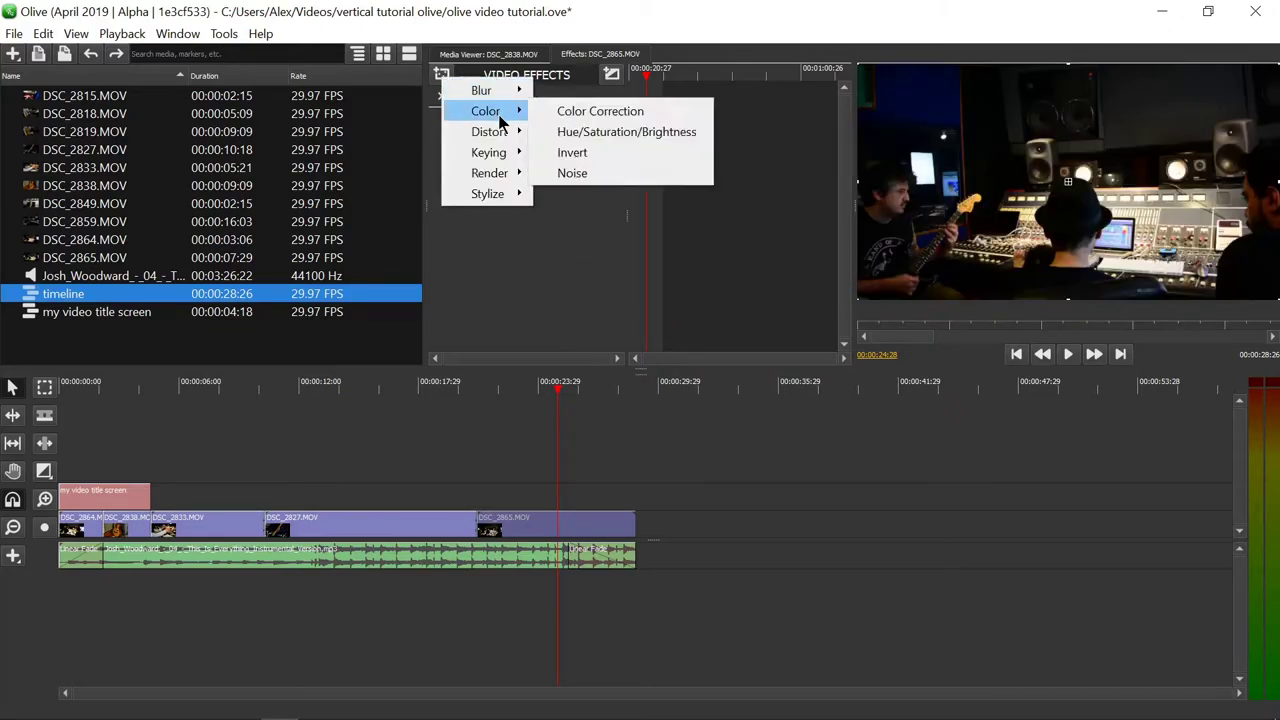
pyautogui.click(574, 173)
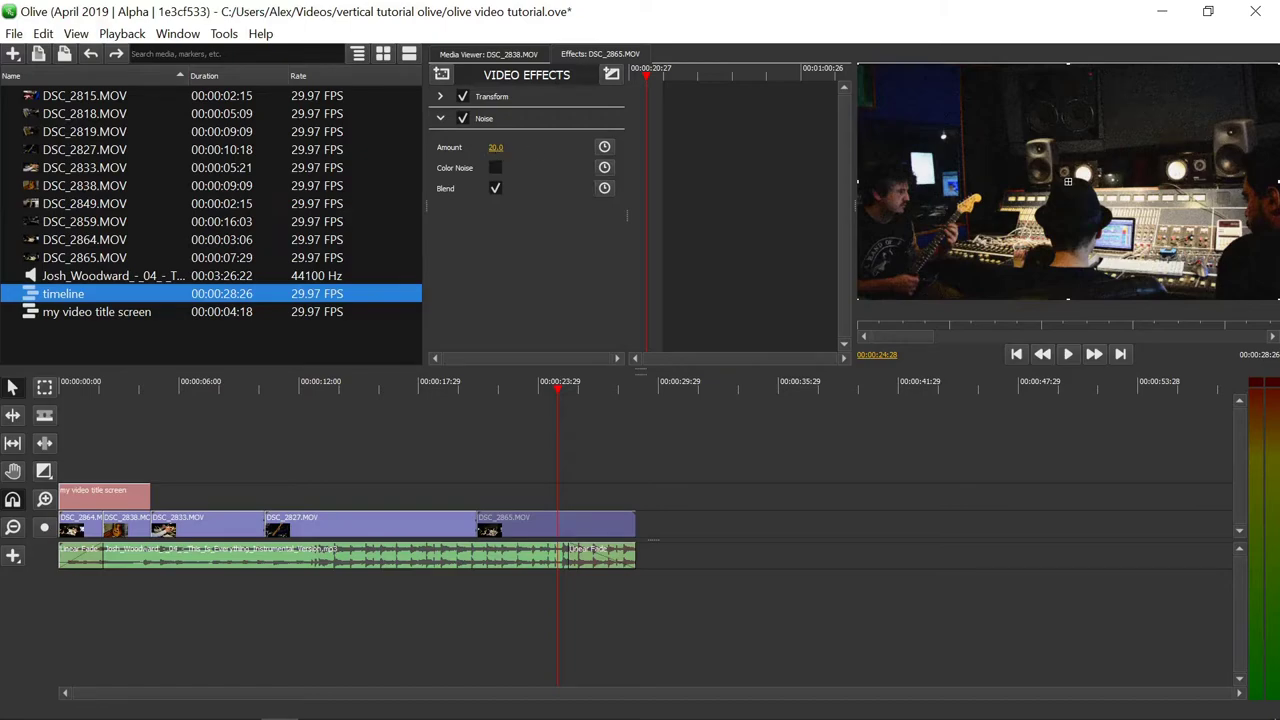
pyautogui.moveTo(496, 147); pyautogui.dragTo(560, 147)
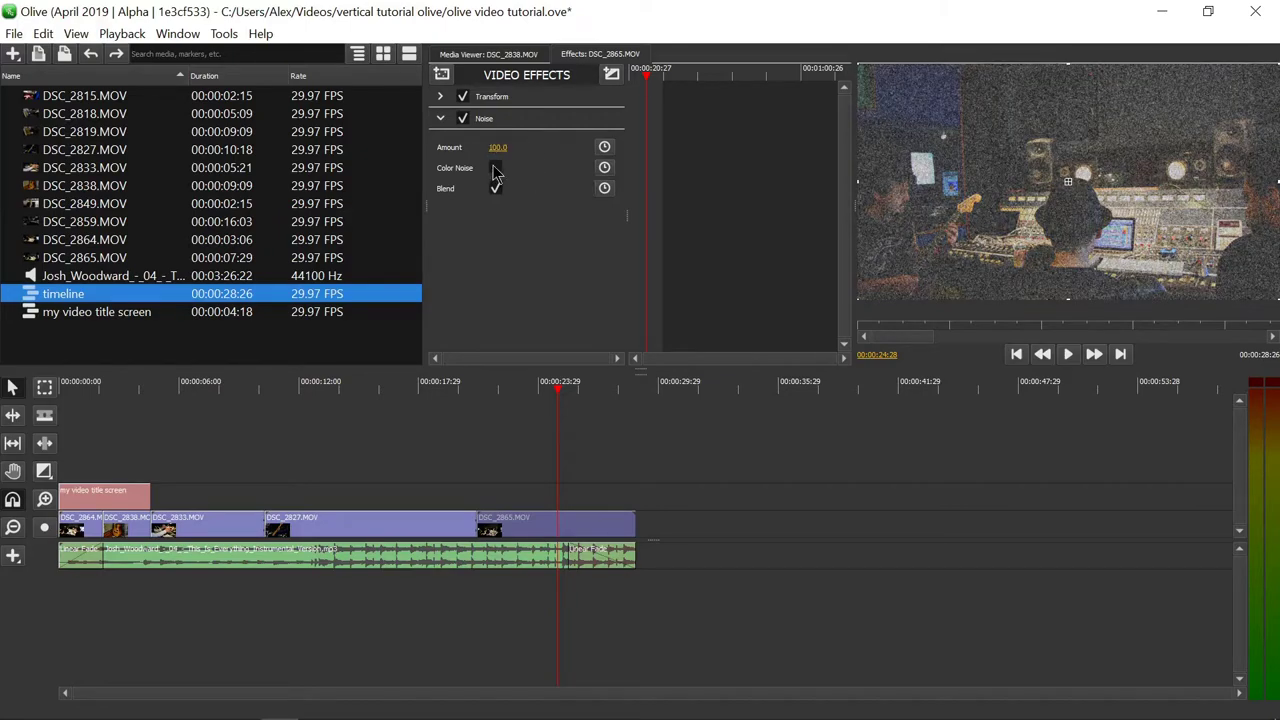
pyautogui.click(495, 168)
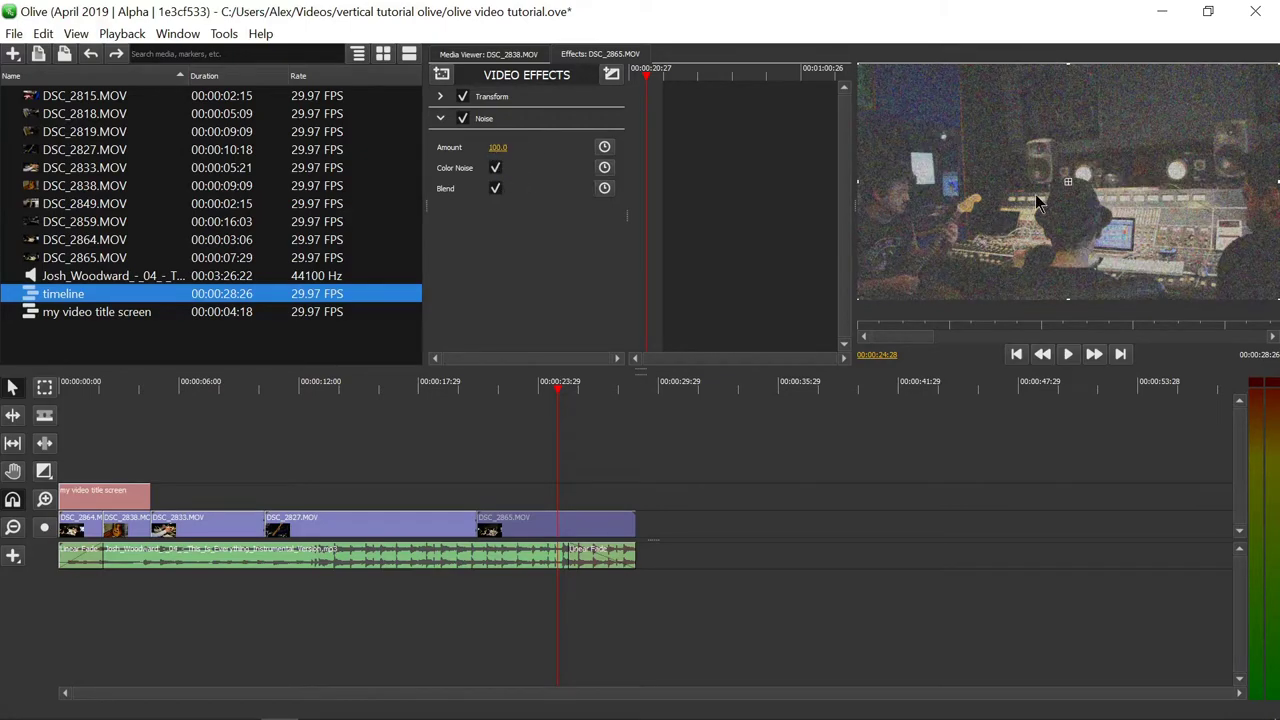
pyautogui.click(496, 168)
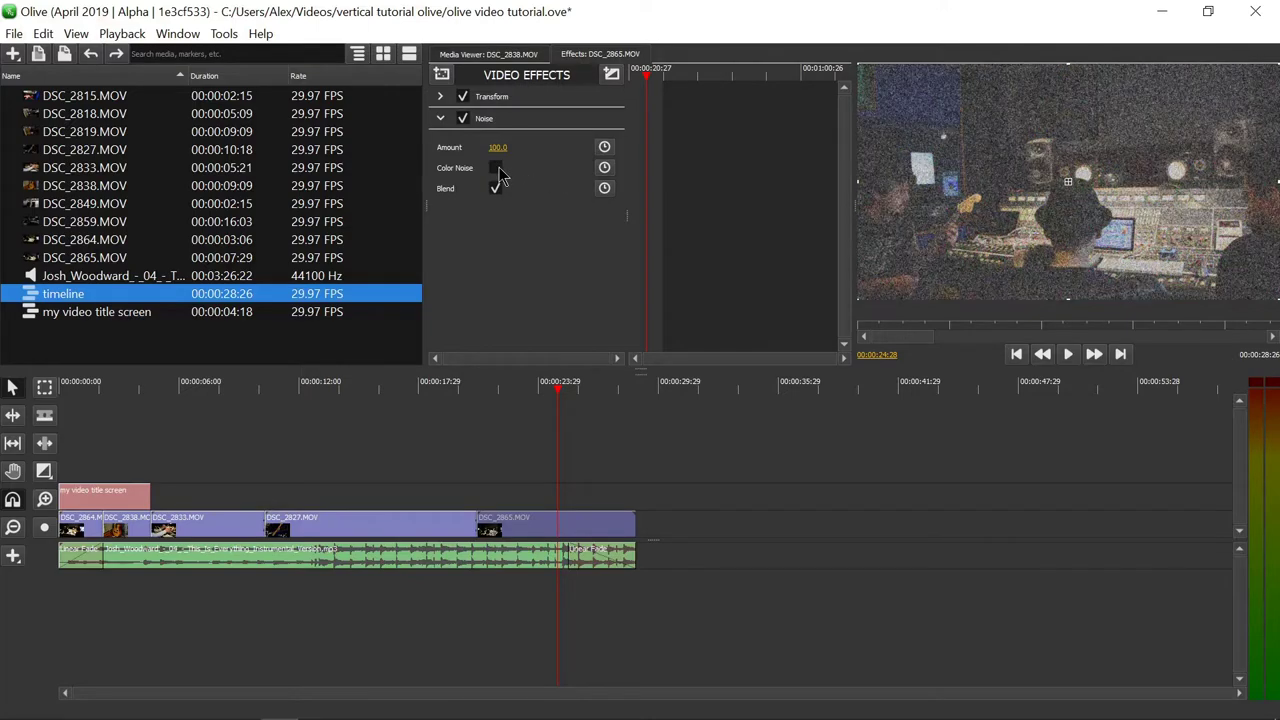
# Step: Move the playhead back to 00:00:21:11 and delete the Noise effect
pyautogui.moveTo(645, 74); pyautogui.dragTo(636, 84)
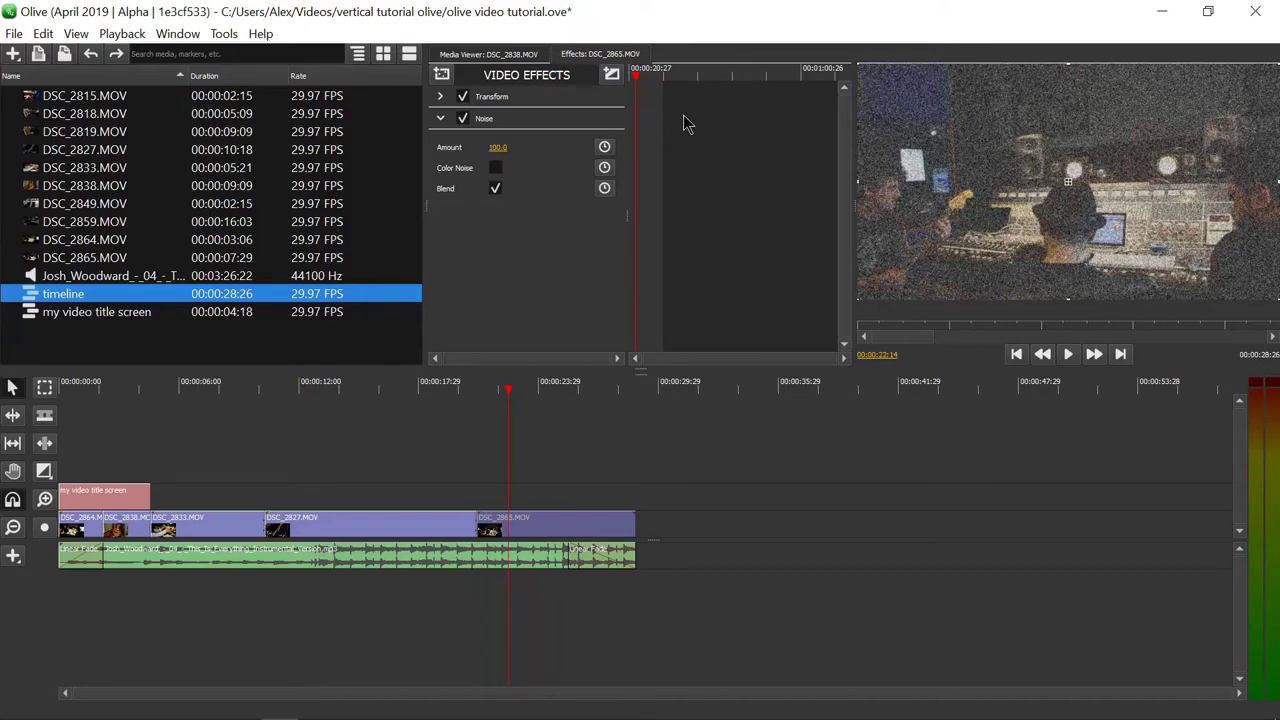
pyautogui.click(504, 120)
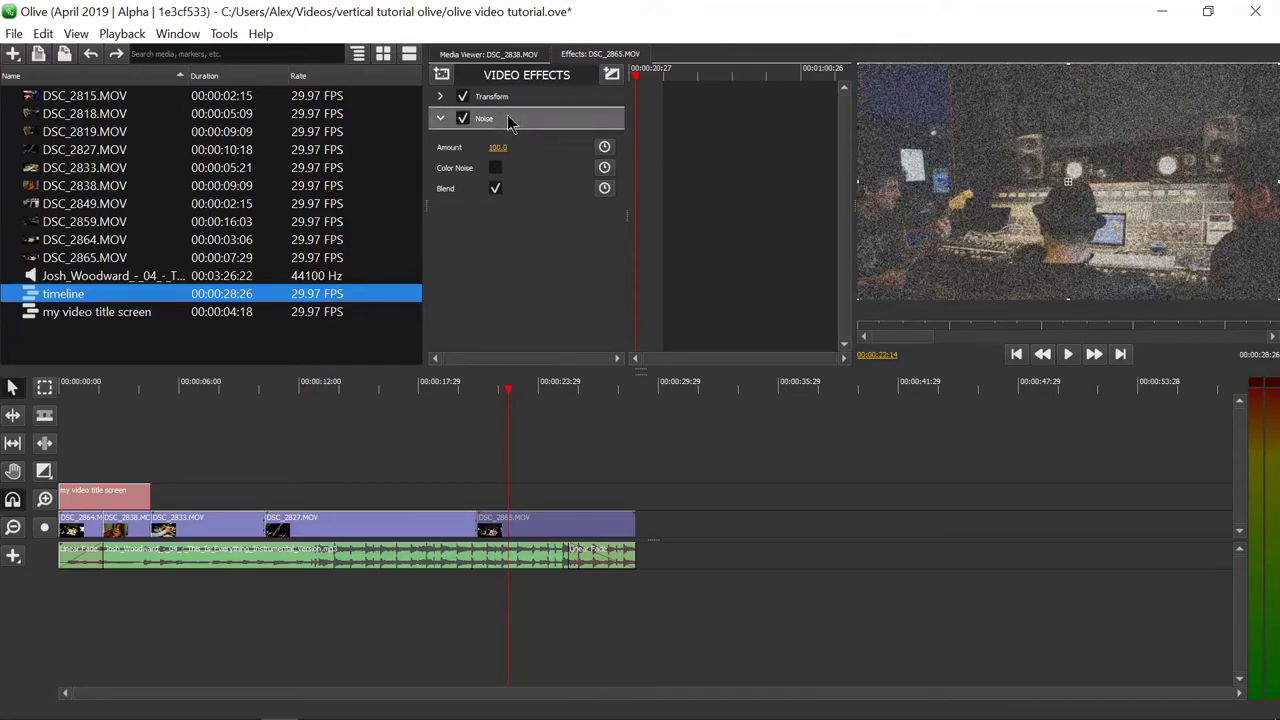
pyautogui.rightClick(507, 116)
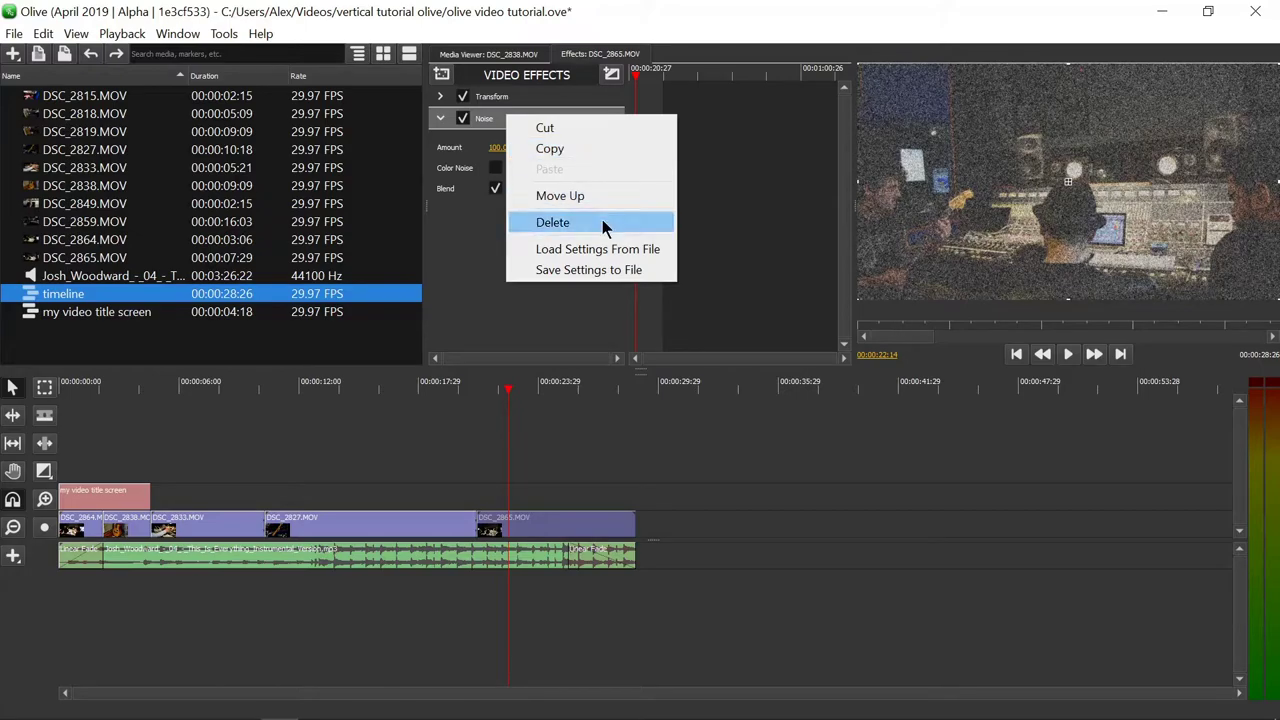
pyautogui.click(553, 222)
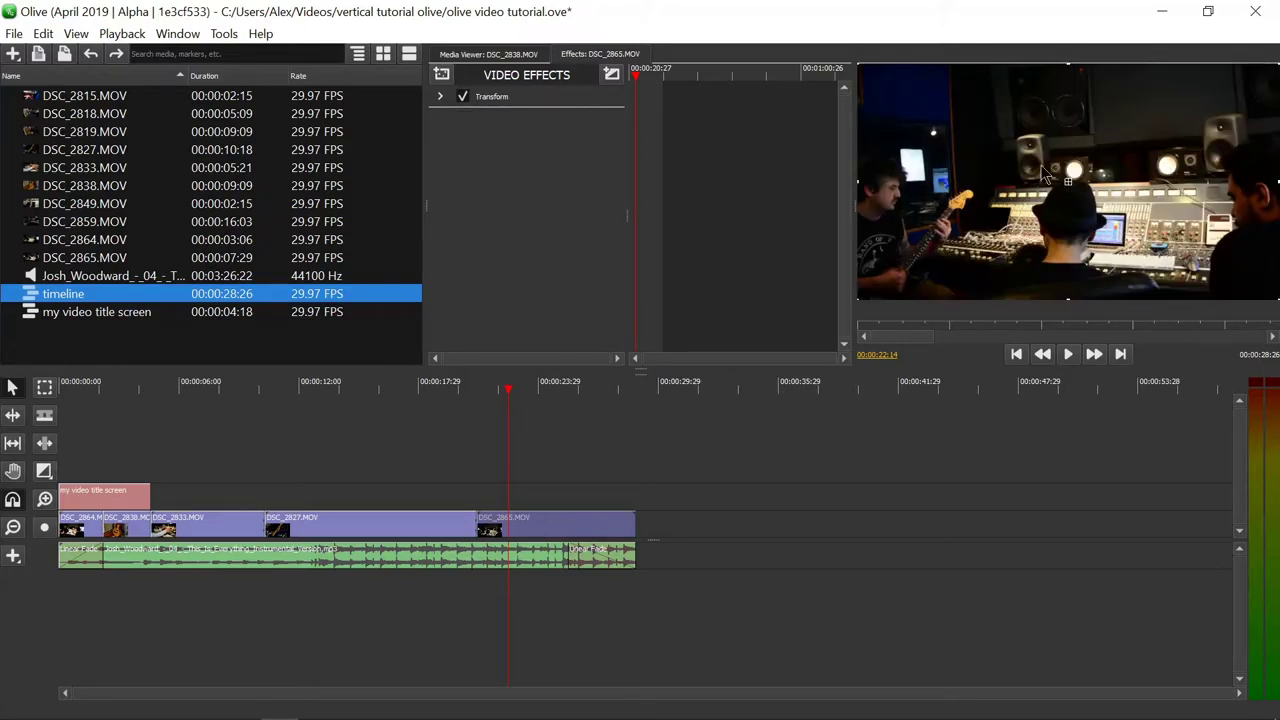
pyautogui.click(442, 75)
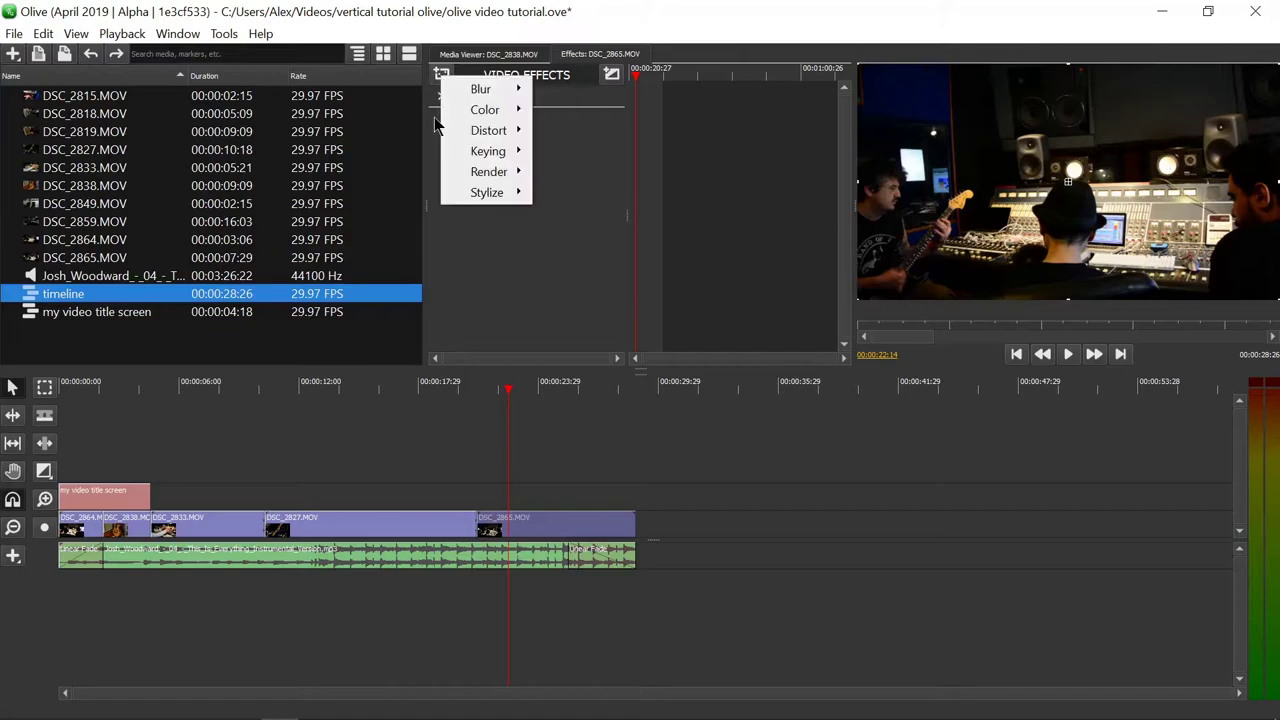
pyautogui.moveTo(484, 138)
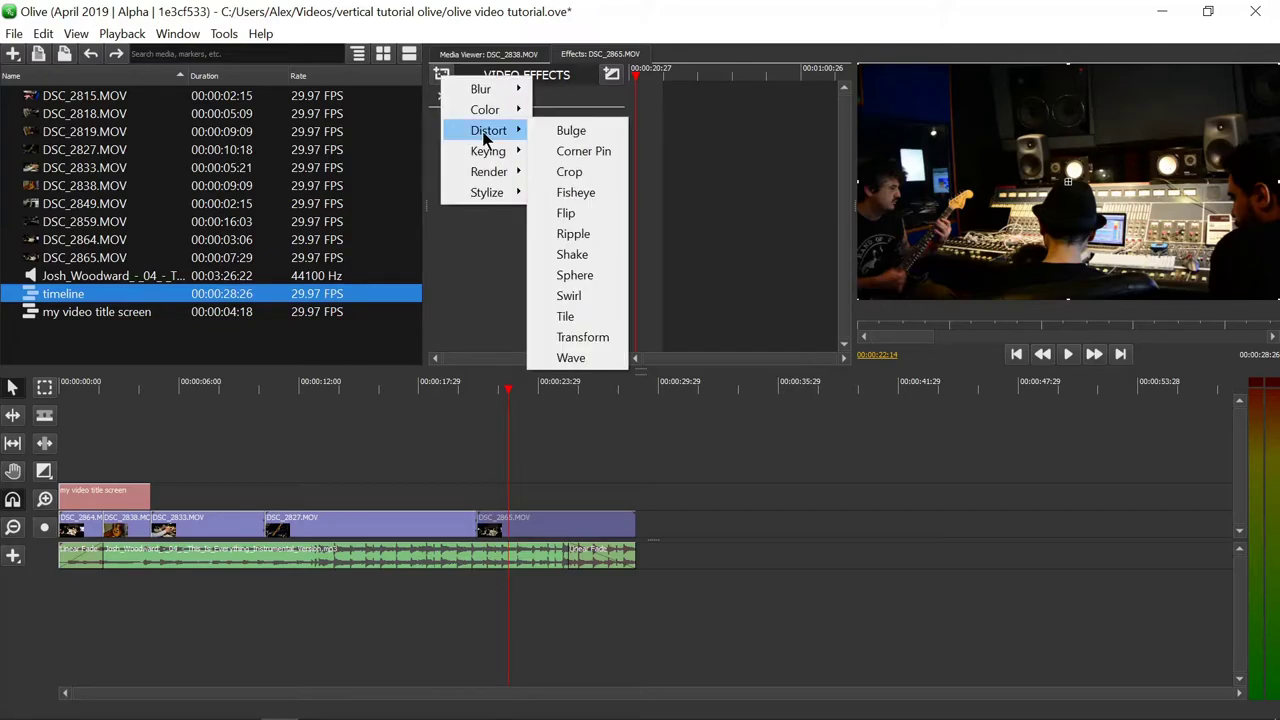
pyautogui.click(570, 295)
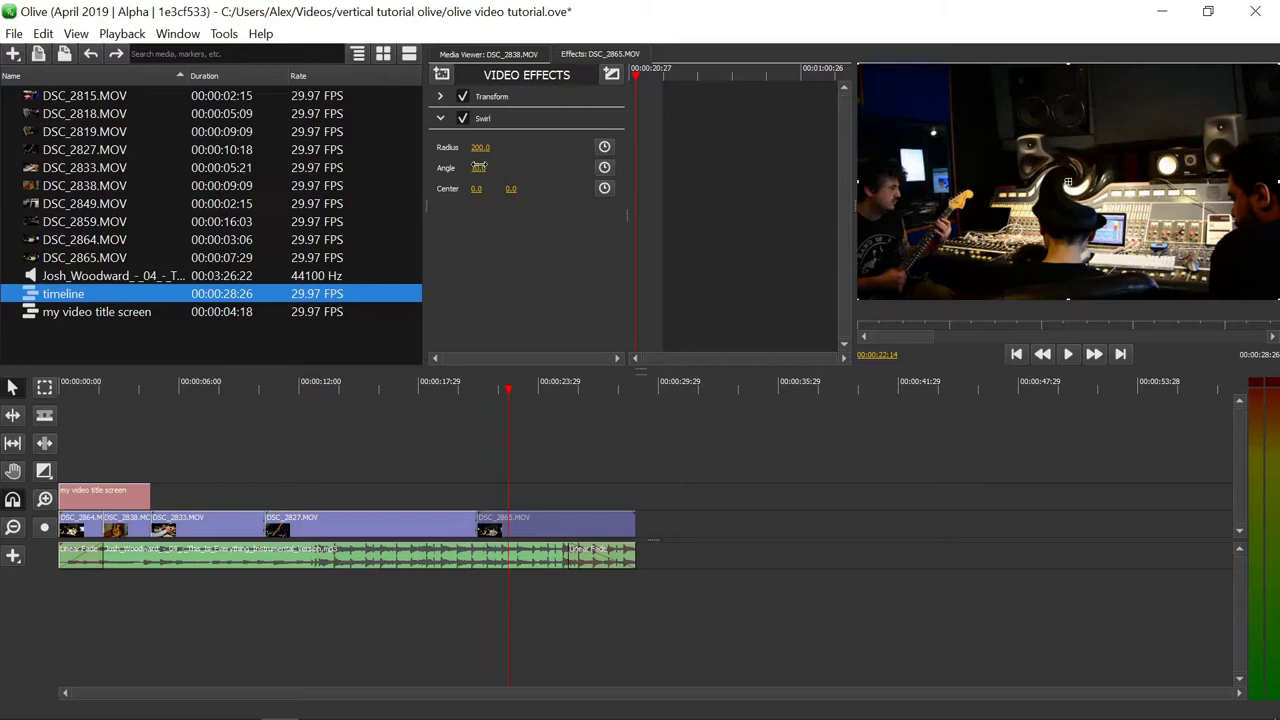
pyautogui.moveTo(480, 147); pyautogui.dragTo(477, 190)
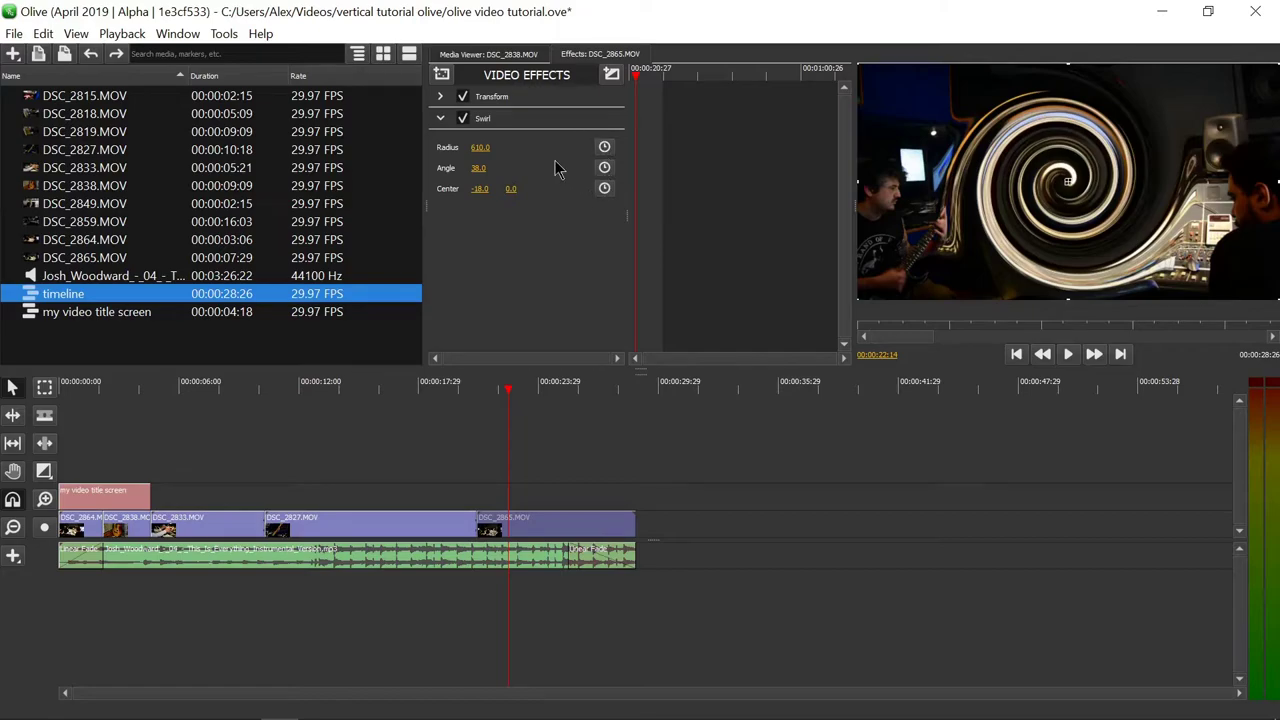
pyautogui.rightClick(481, 119)
# Step: Delete the Swirl effect, then add a Bulge distortion and undo it
pyautogui.click(540, 230)
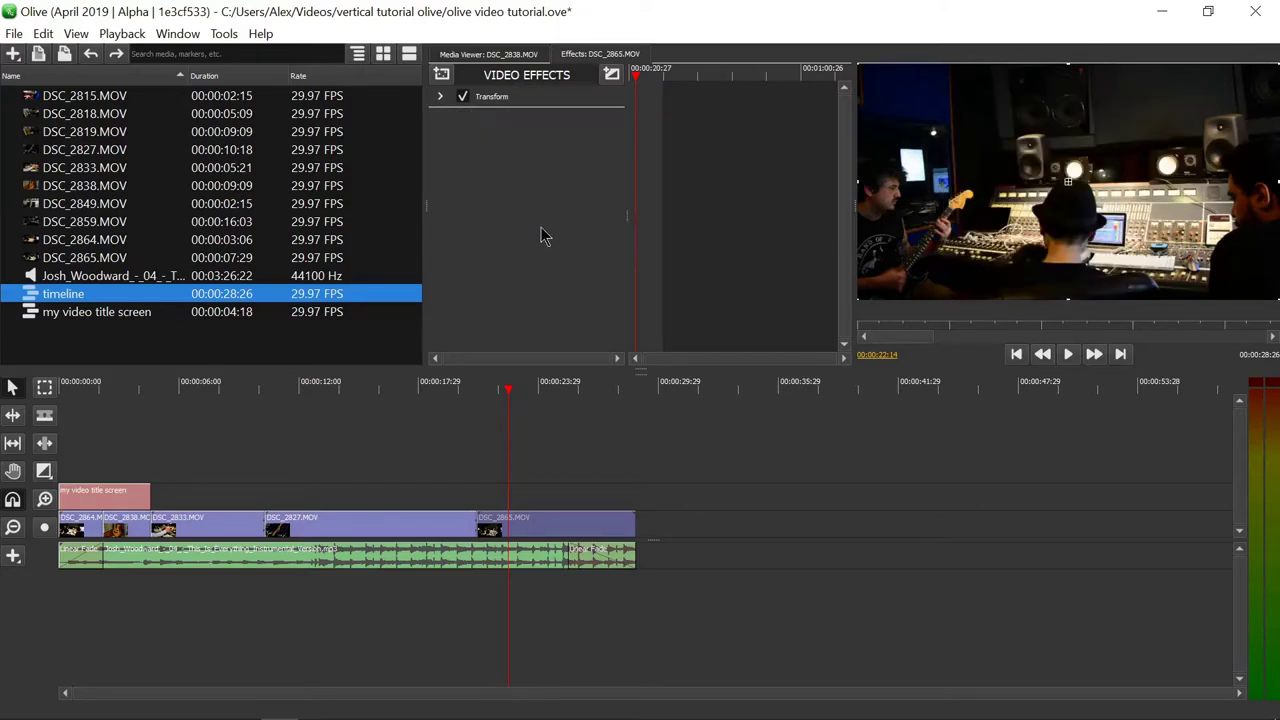
pyautogui.click(441, 74)
pyautogui.moveTo(510, 134)
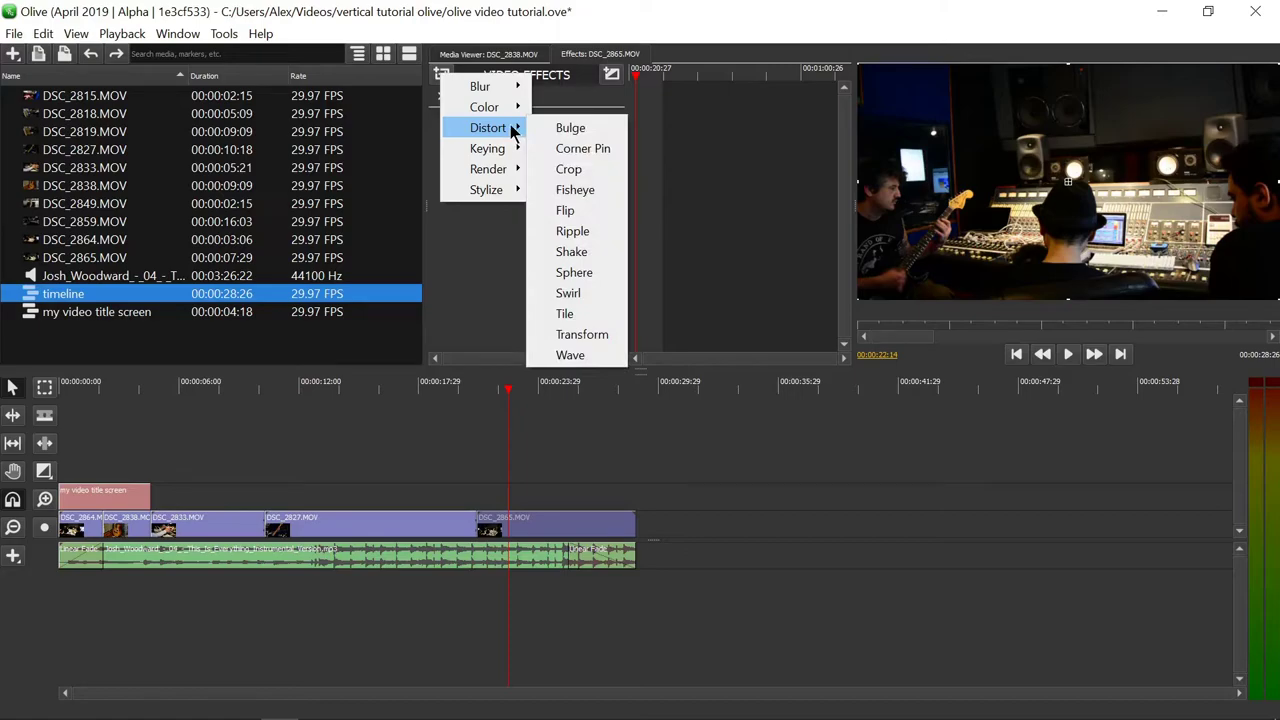
pyautogui.click(585, 128)
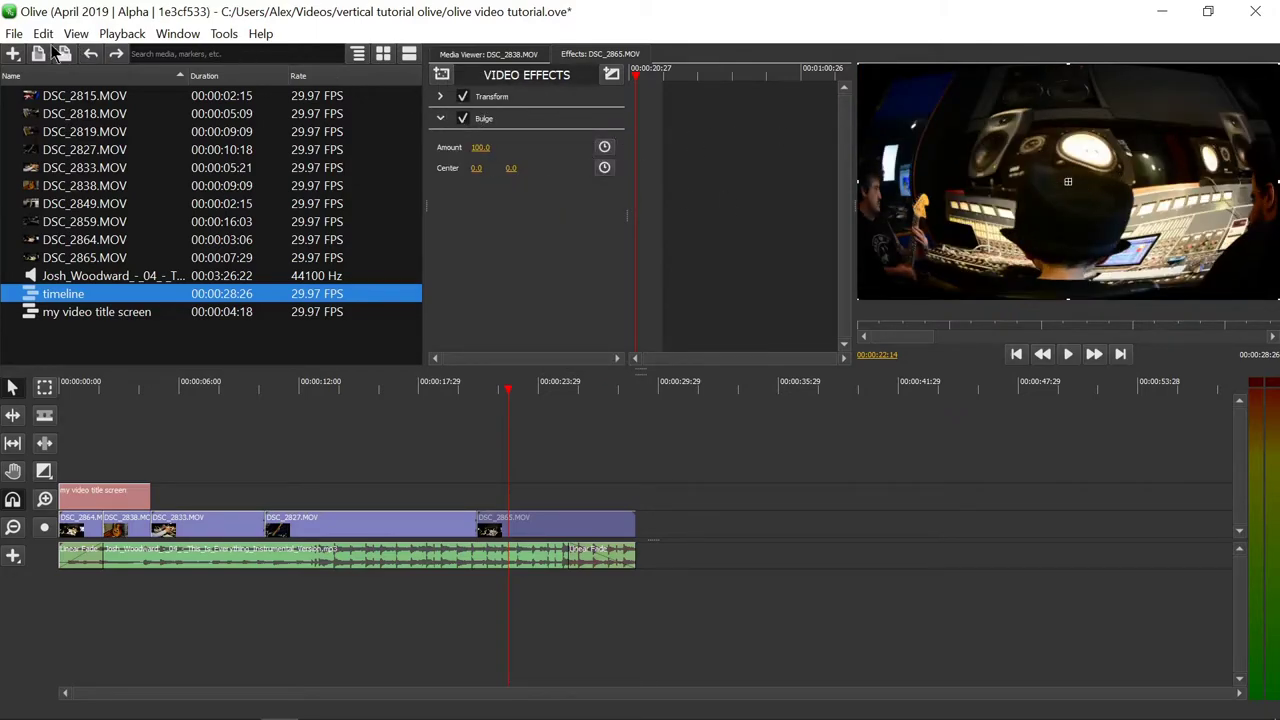
pyautogui.click(90, 53)
# Step: Add a Corner Pin with top-left X at 615 and perspective turned off
pyautogui.click(441, 74)
pyautogui.moveTo(497, 108)
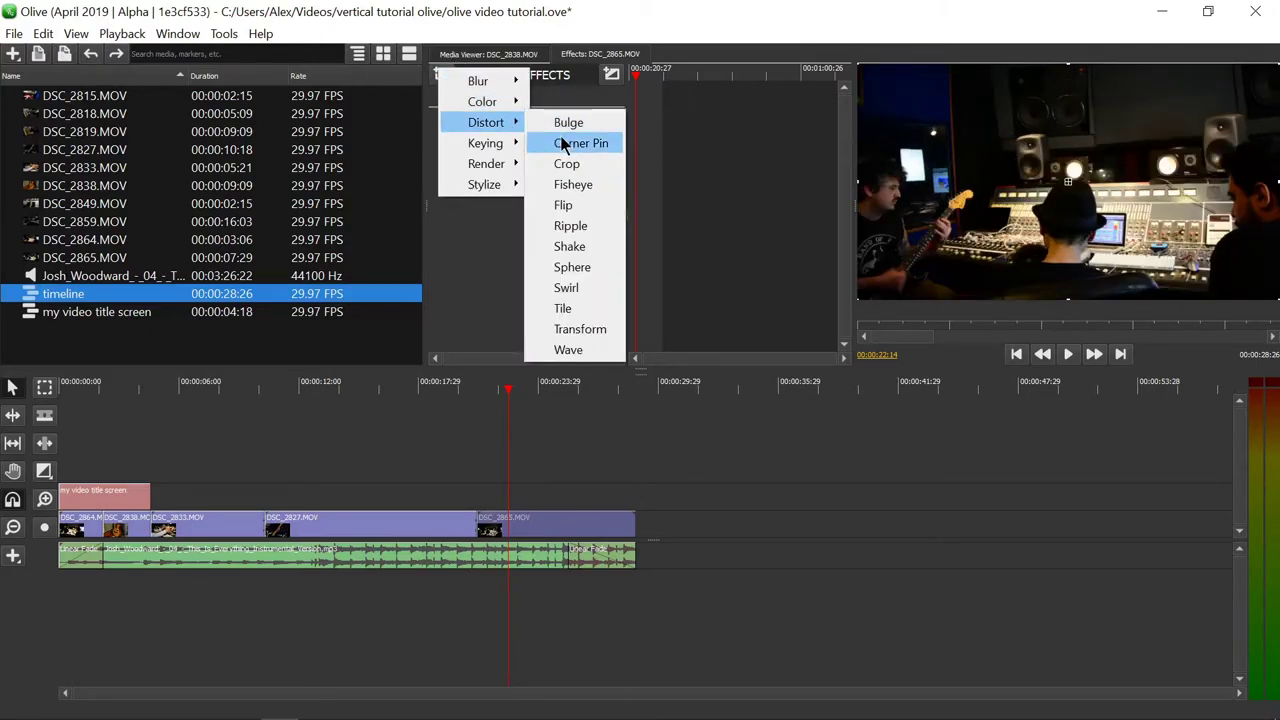
pyautogui.click(563, 145)
pyautogui.moveTo(484, 151); pyautogui.dragTo(600, 151)
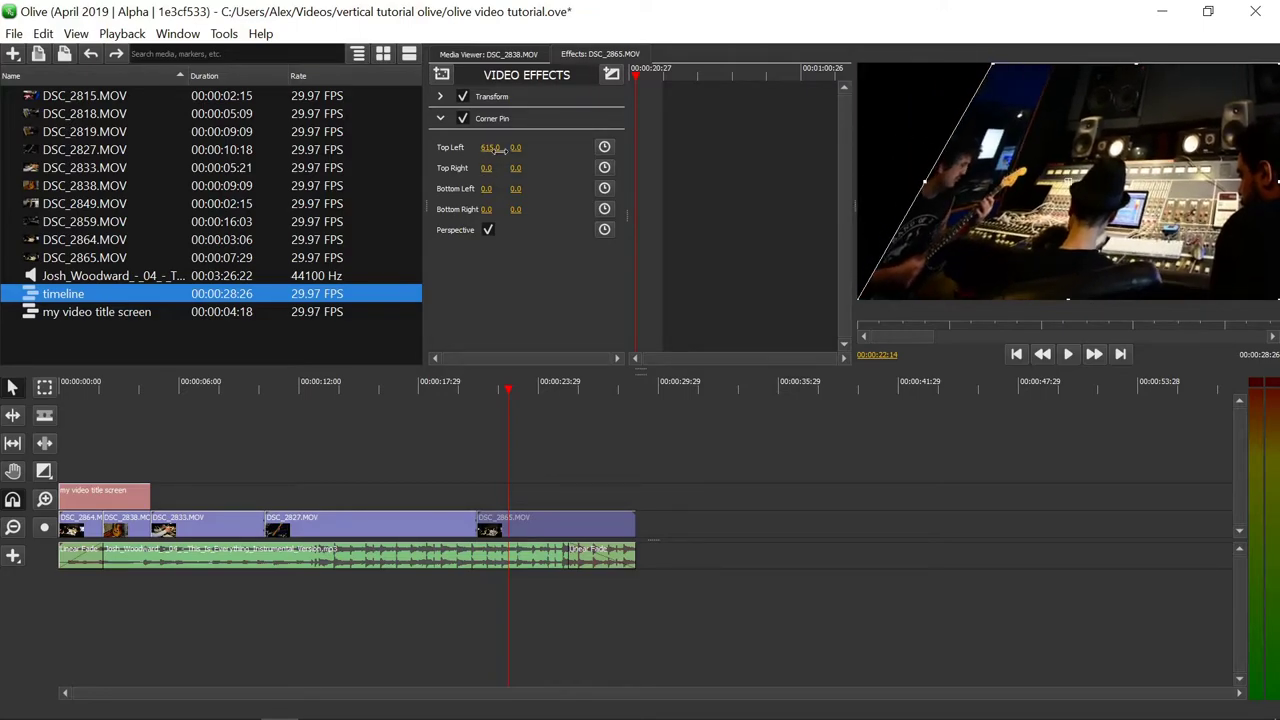
pyautogui.moveTo(515, 148); pyautogui.dragTo(523, 148)
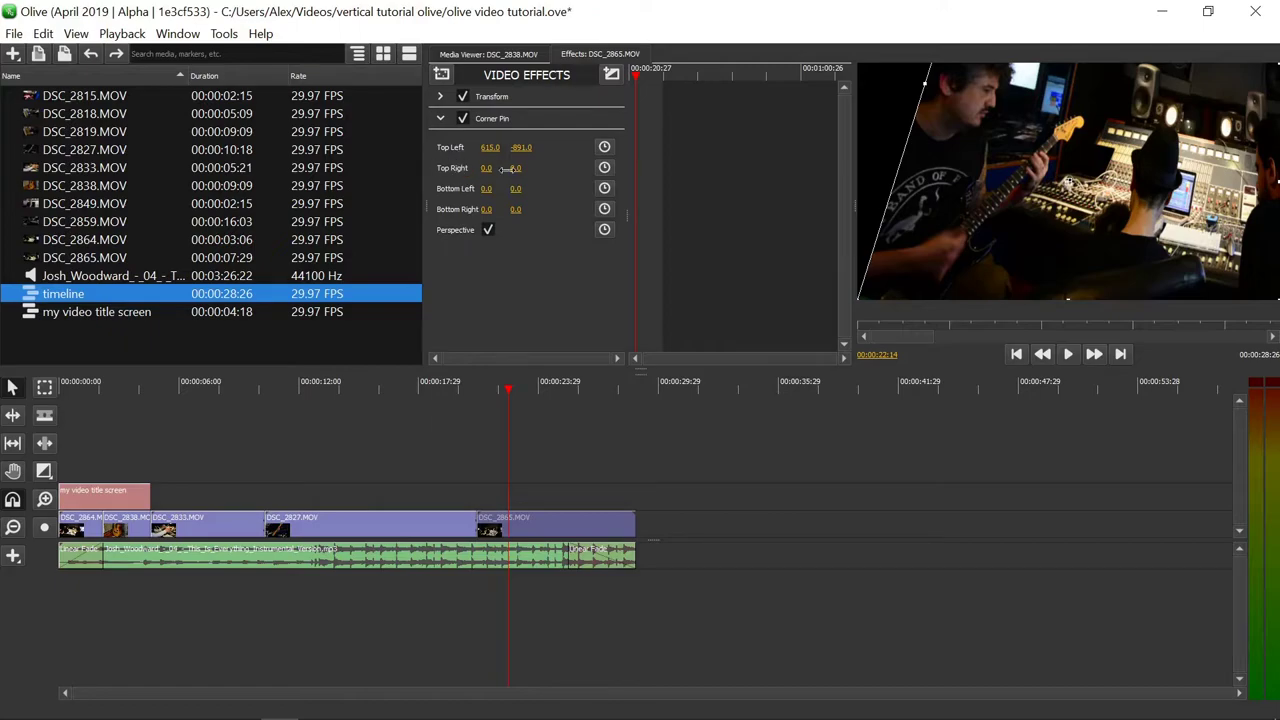
pyautogui.click(488, 230)
pyautogui.click(487, 232)
pyautogui.click(487, 232)
# Step: Set the top-left Y to 619 and compare the skew with perspective on and off
pyautogui.moveTo(521, 145); pyautogui.dragTo(533, 146)
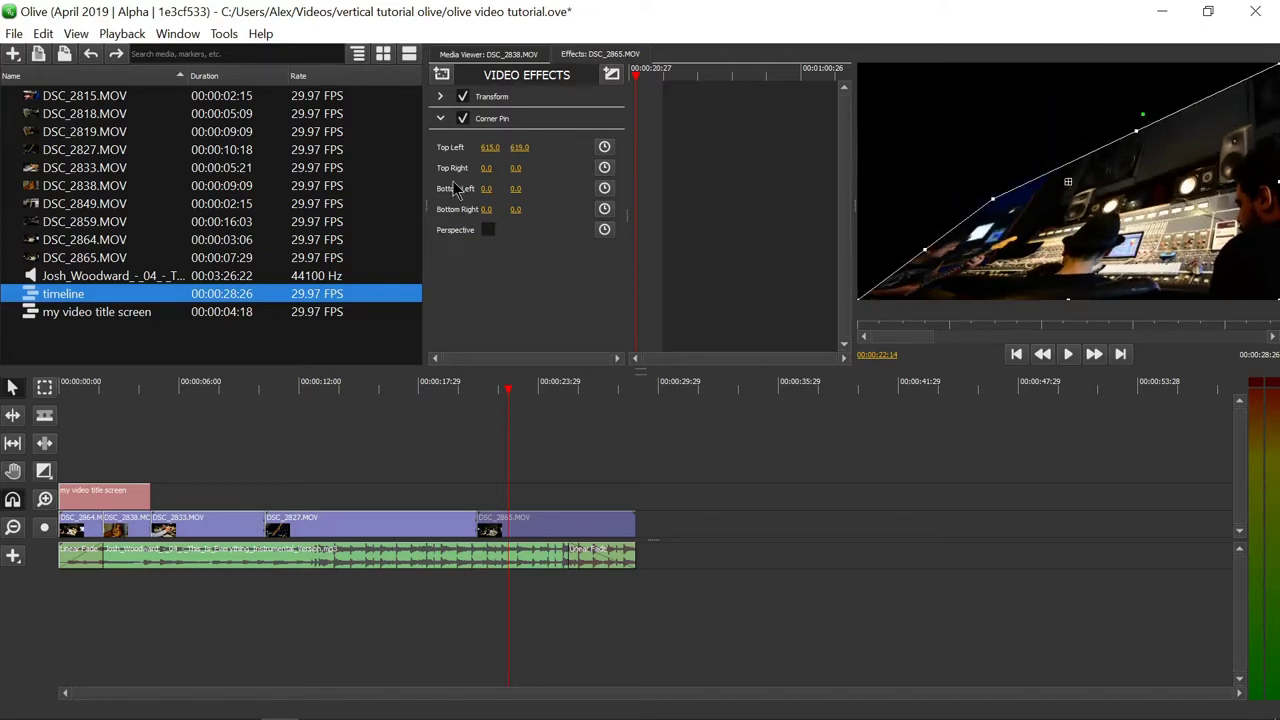
pyautogui.click(489, 233)
pyautogui.click(489, 233)
pyautogui.click(489, 233)
pyautogui.click(489, 233)
# Step: Delete the Corner Pin effect and add a Crop effect
pyautogui.rightClick(499, 118)
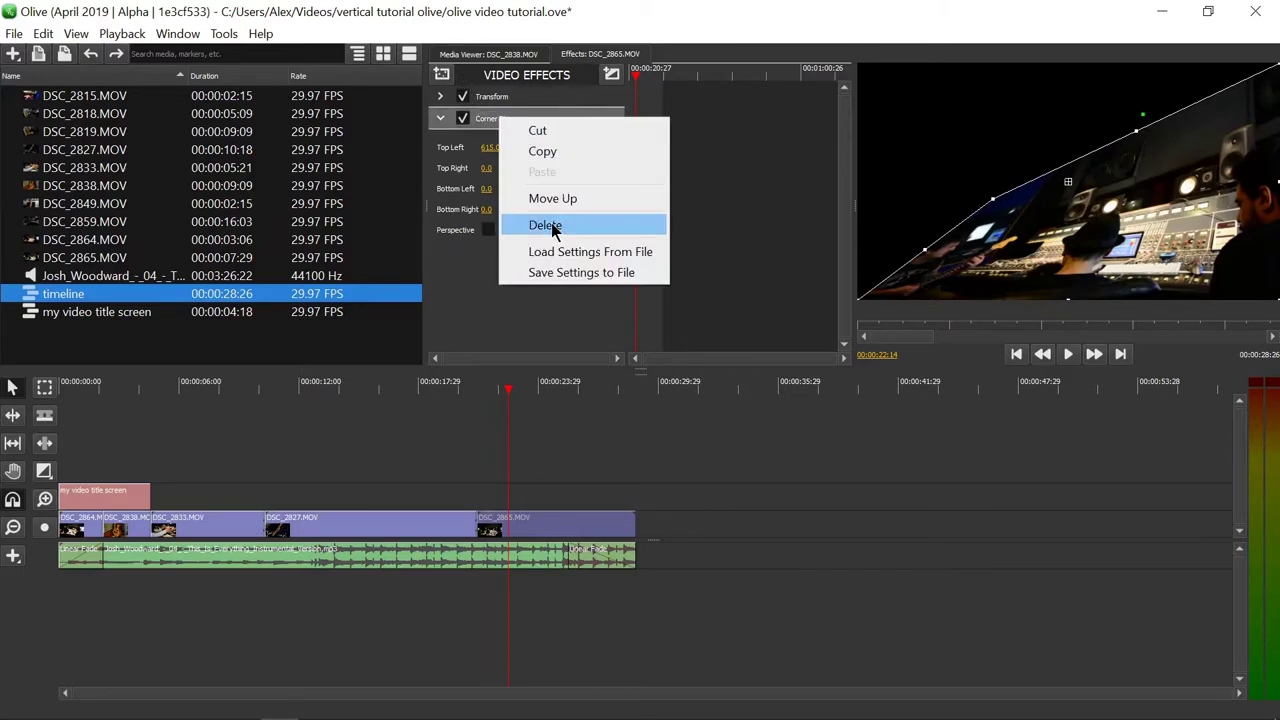
pyautogui.click(551, 226)
pyautogui.click(441, 74)
pyautogui.moveTo(521, 142)
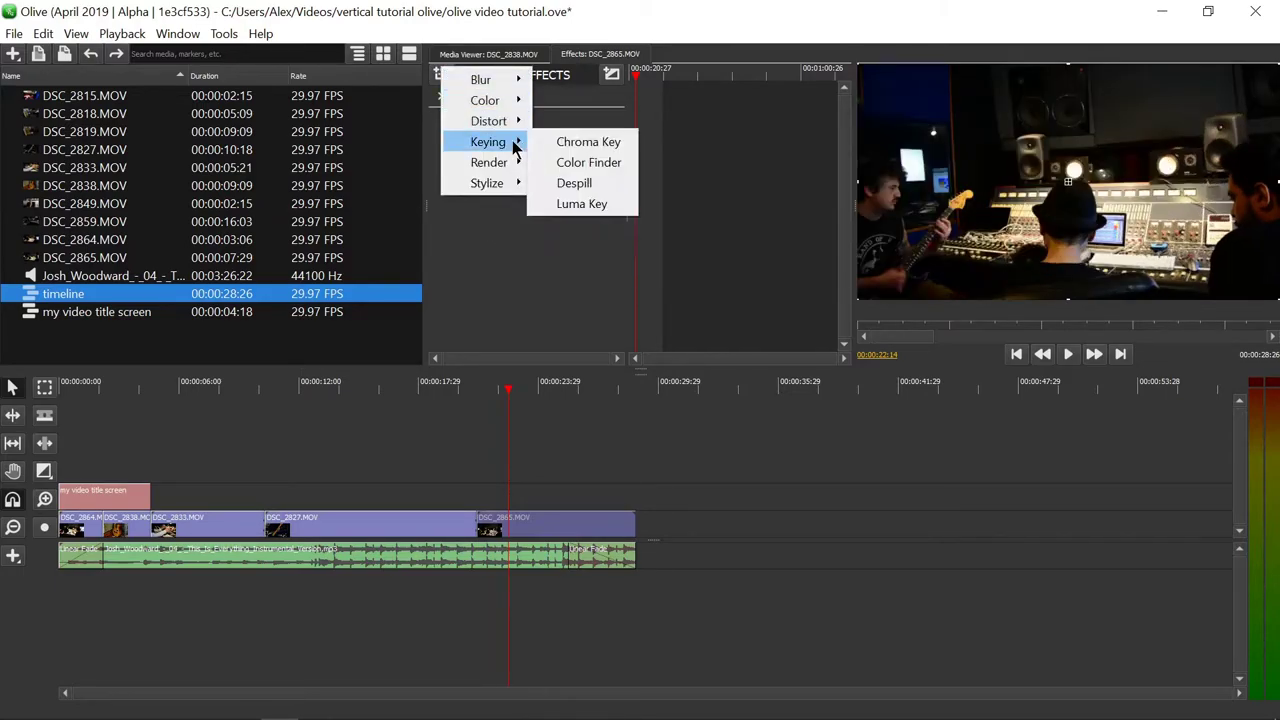
pyautogui.moveTo(512, 121)
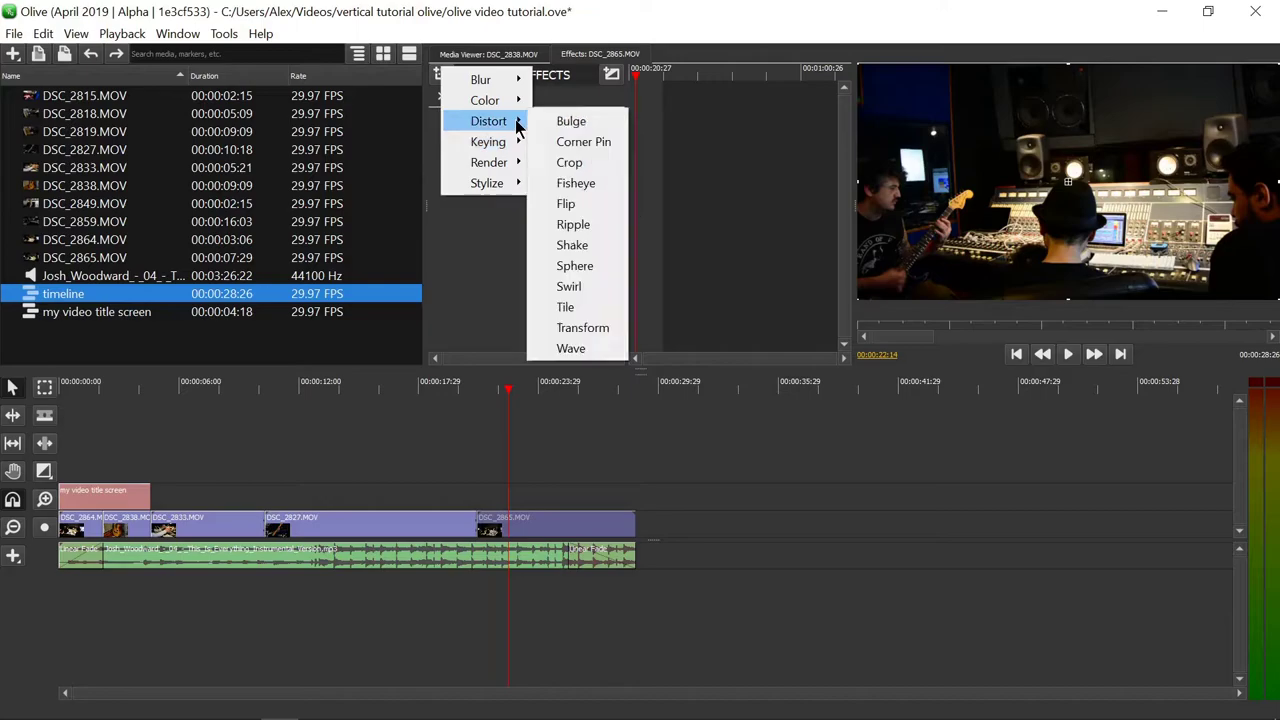
pyautogui.click(582, 165)
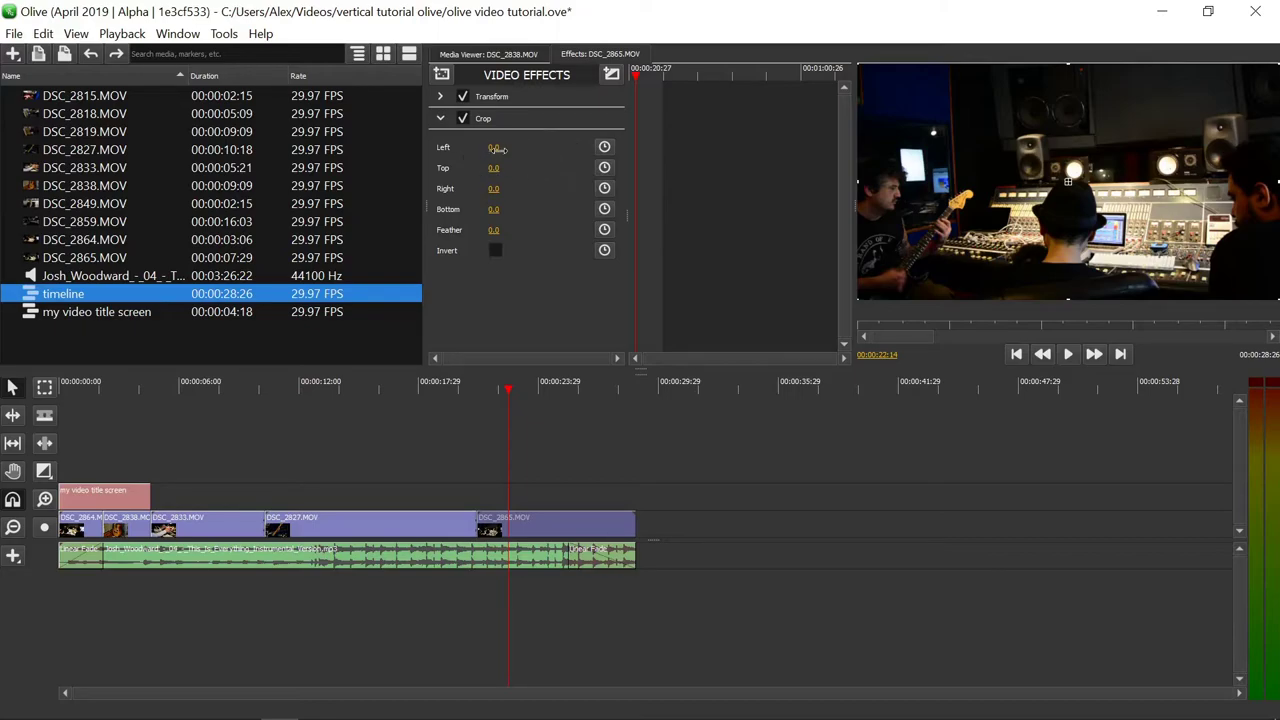
# Step: Undo trial left and top crops, then set the right crop to 51.0
pyautogui.moveTo(496, 148)
pyautogui.mouseDown()
pyautogui.moveTo(576, 148)
pyautogui.moveTo(497, 150)
pyautogui.mouseUp()
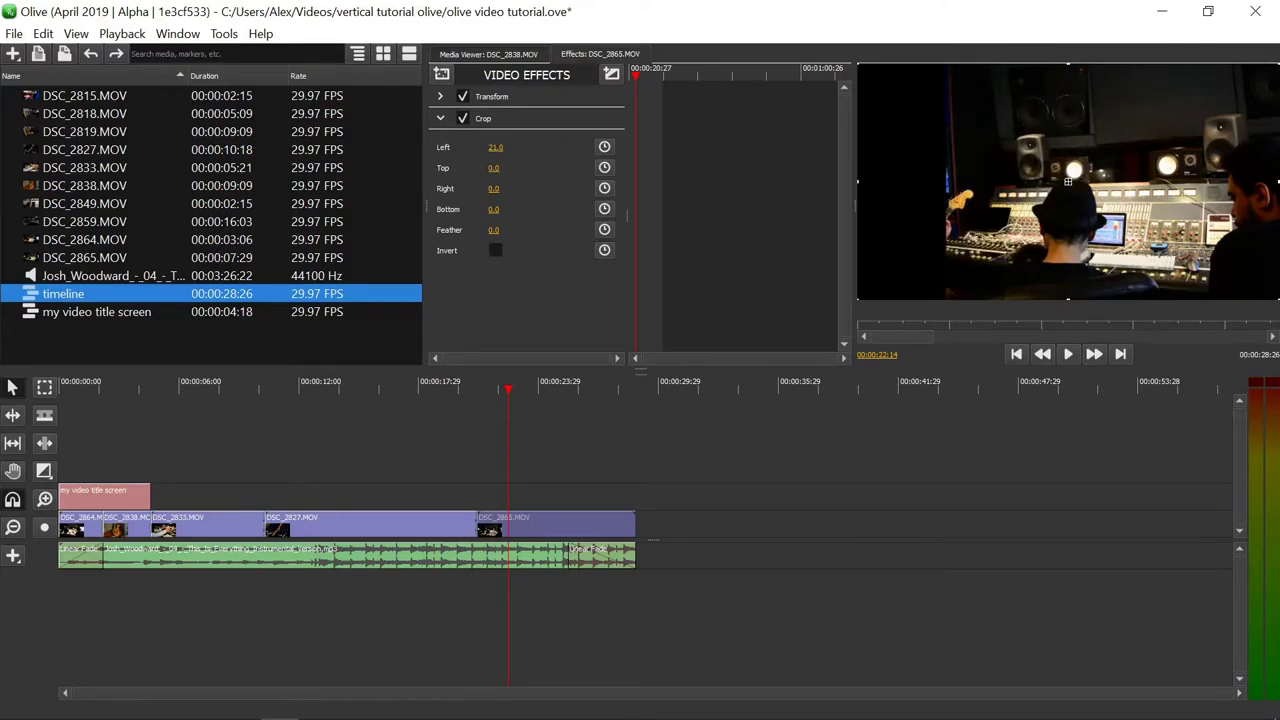
pyautogui.moveTo(493, 168)
pyautogui.mouseDown()
pyautogui.moveTo(560, 168)
pyautogui.moveTo(518, 168)
pyautogui.mouseUp()
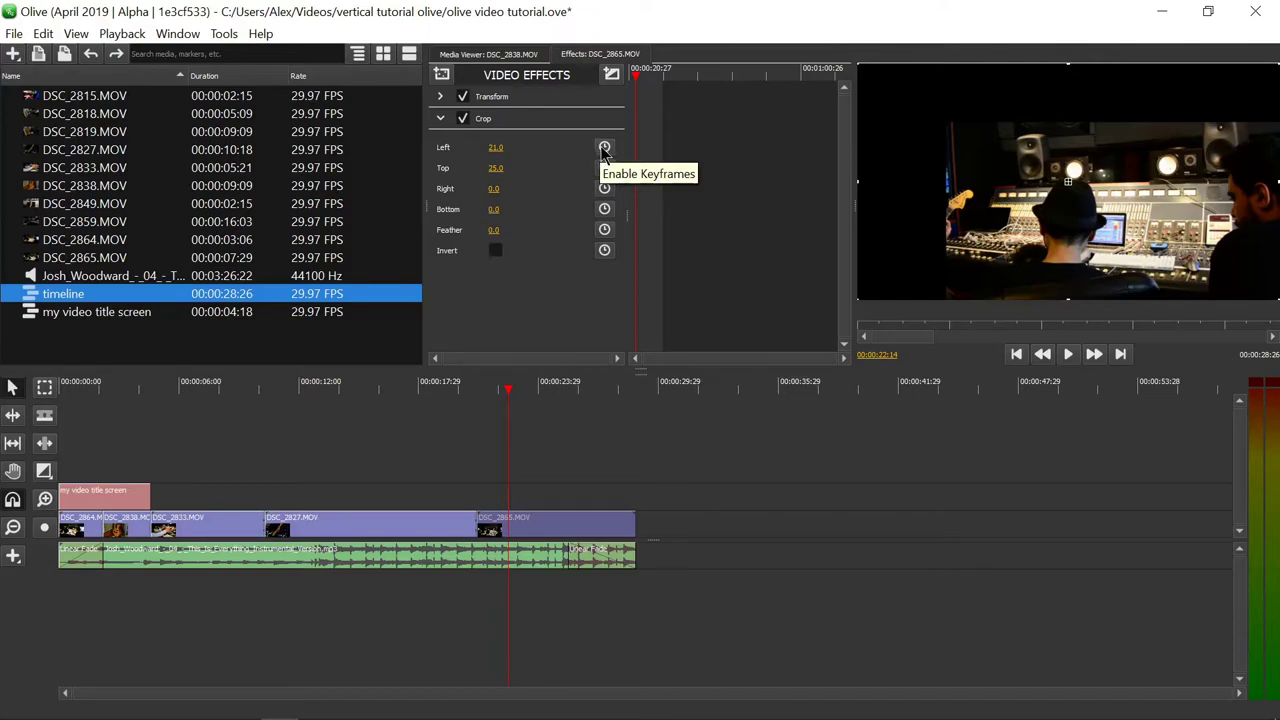
pyautogui.click(92, 58)
pyautogui.click(92, 58)
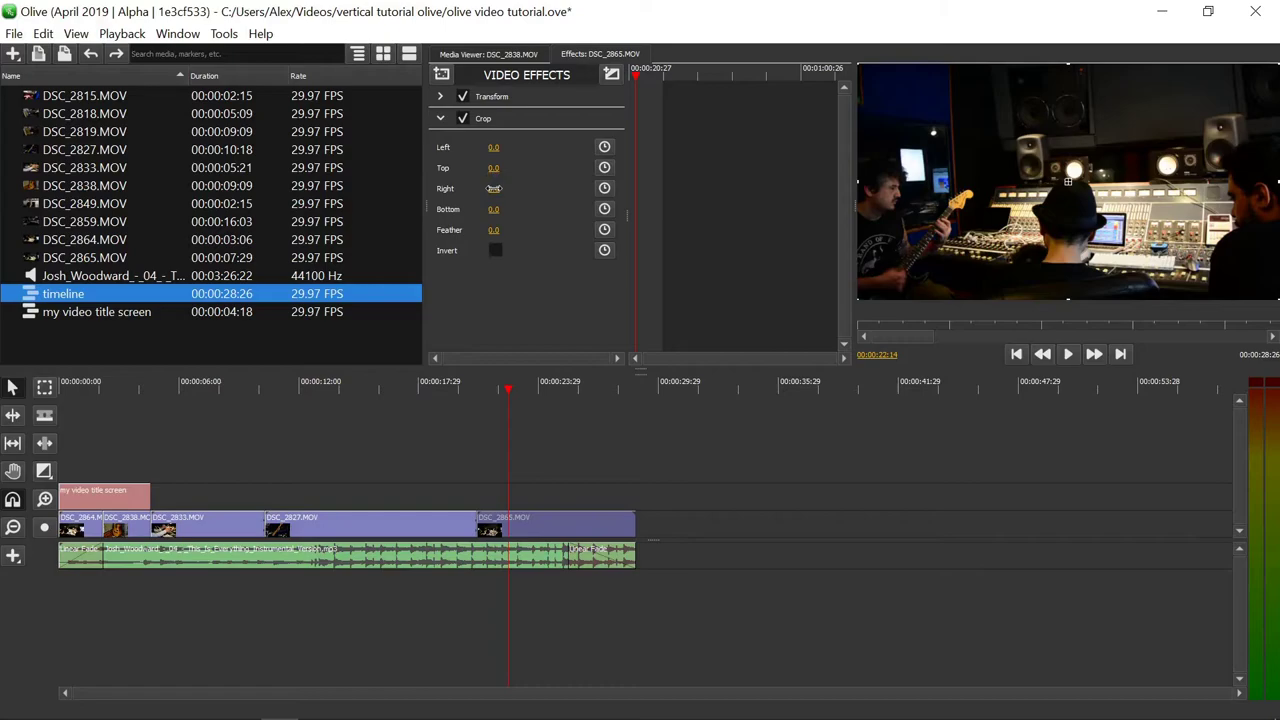
pyautogui.moveTo(493, 188); pyautogui.dragTo(544, 188)
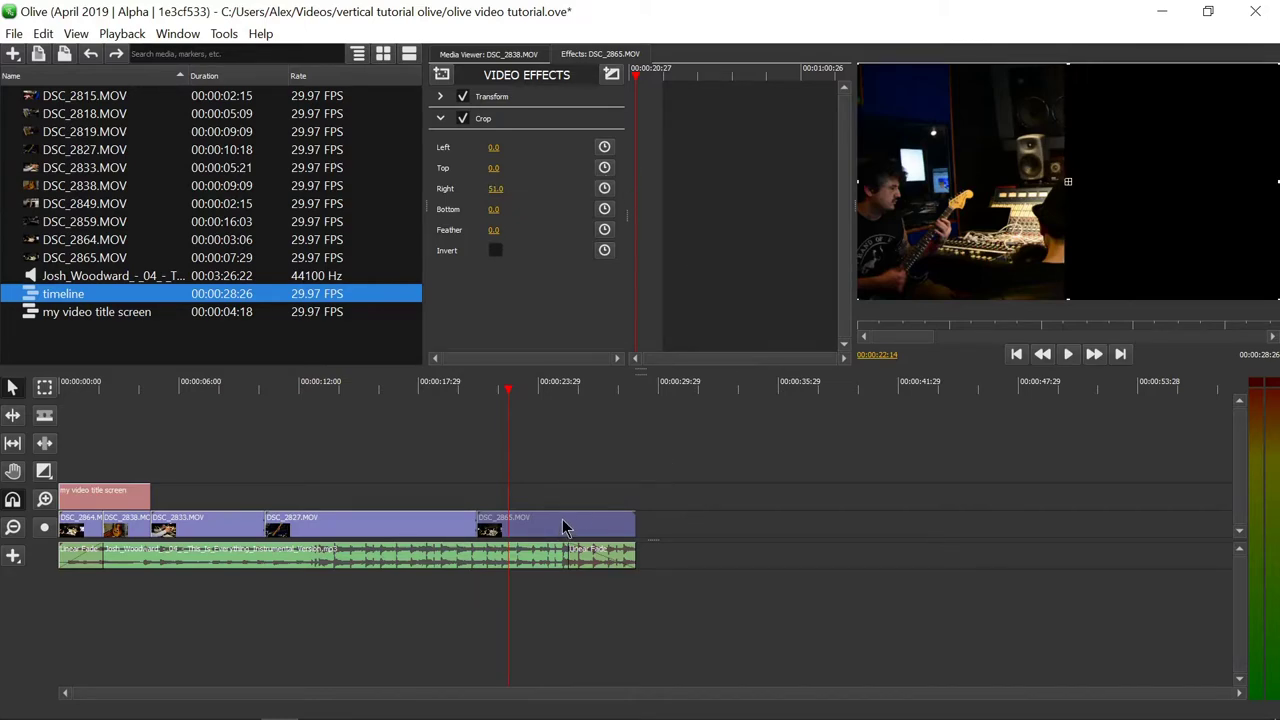
# Step: Move DSC_2865 onto V2 above DSC_2827, go to 00:00:15:19, and reduce Crop Right to 48.0
pyautogui.moveTo(563, 527); pyautogui.dragTo(390, 497)
pyautogui.click(372, 390)
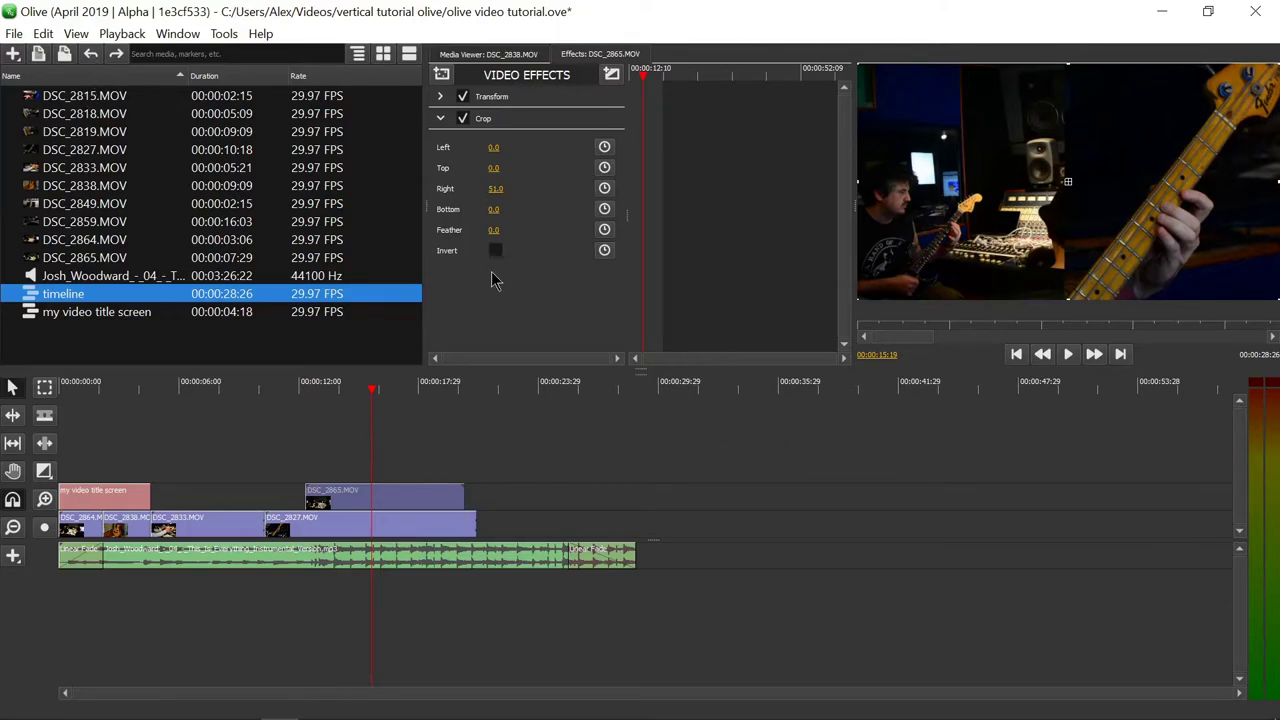
pyautogui.moveTo(498, 188)
pyautogui.mouseDown()
pyautogui.moveTo(484, 188)
pyautogui.moveTo(496, 188)
pyautogui.mouseUp()
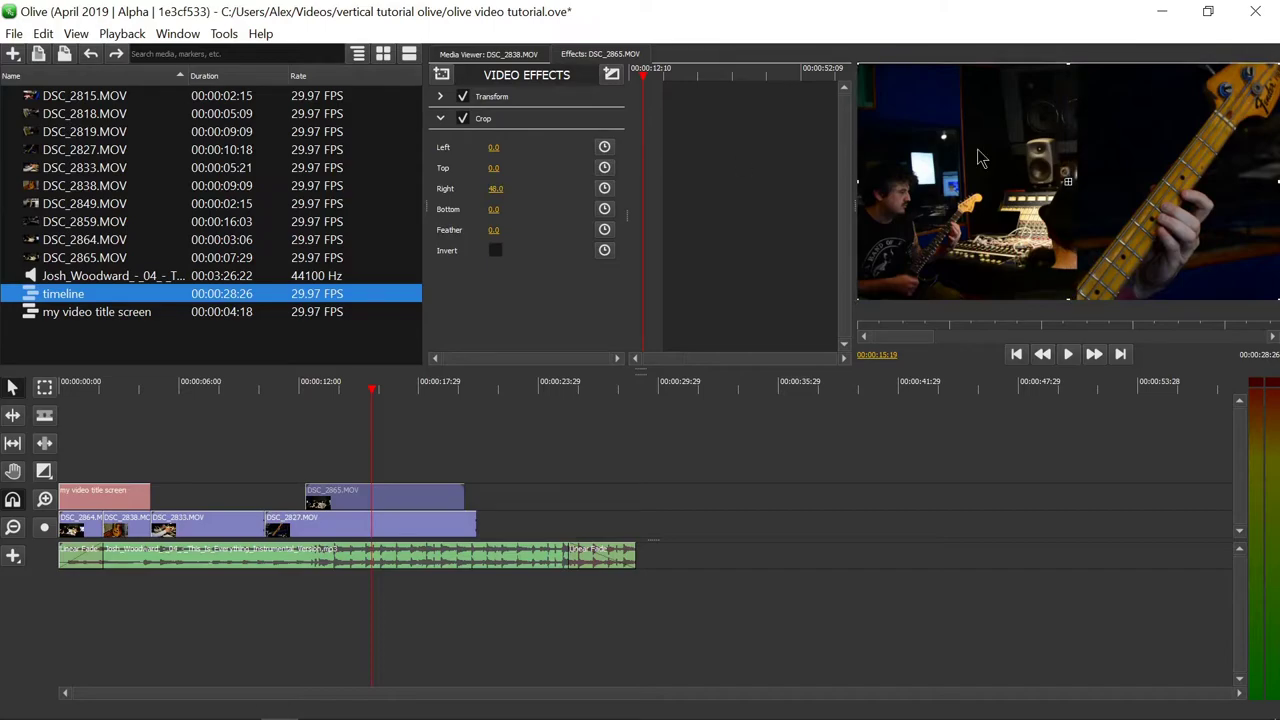
# Step: Undo moving DSC_2865 to the upper track and delete its Crop effect
pyautogui.click(91, 56)
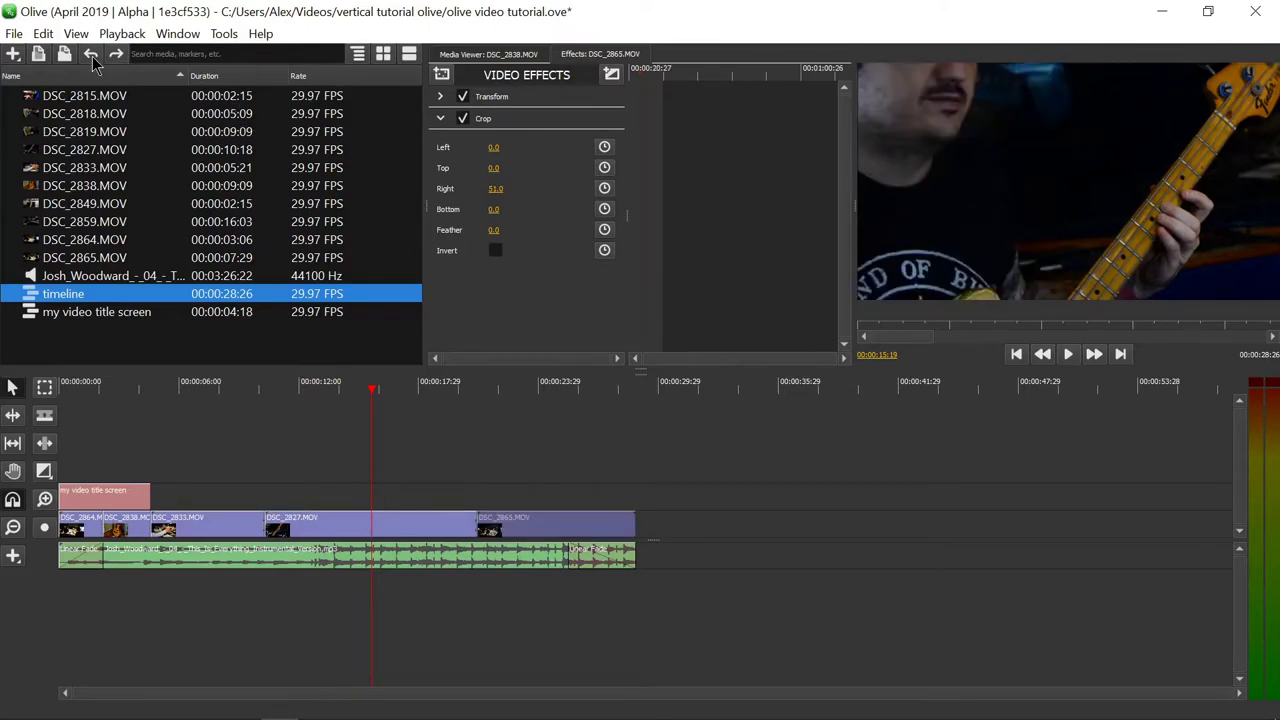
pyautogui.click(566, 390)
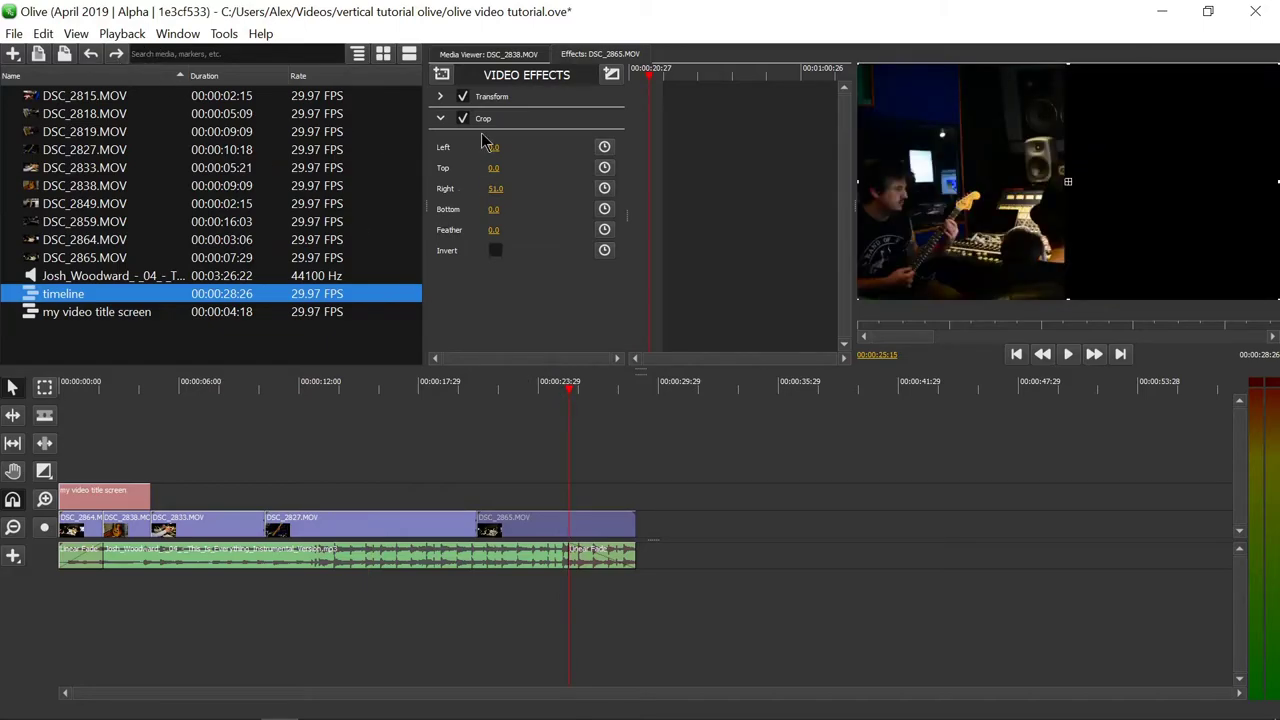
pyautogui.press('Delete')
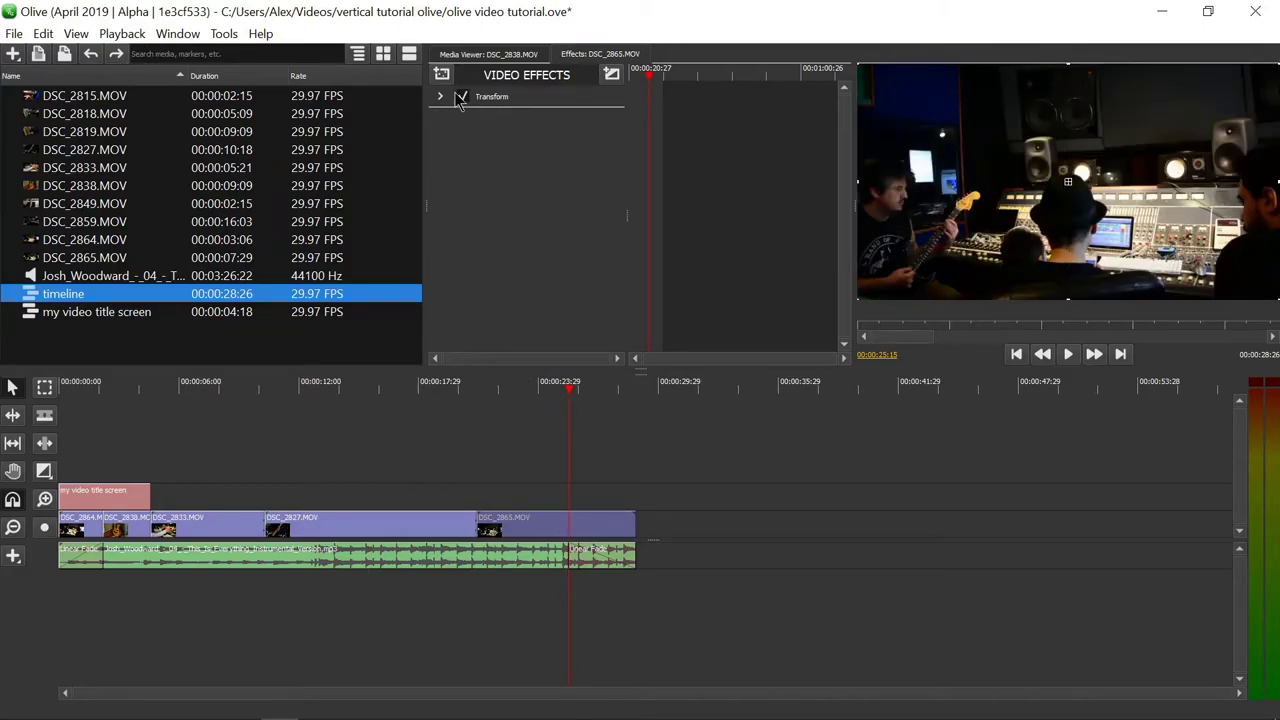
# Step: Add a Shake distortion, preview it from about 00:00:20:14, then delete it
pyautogui.click(442, 75)
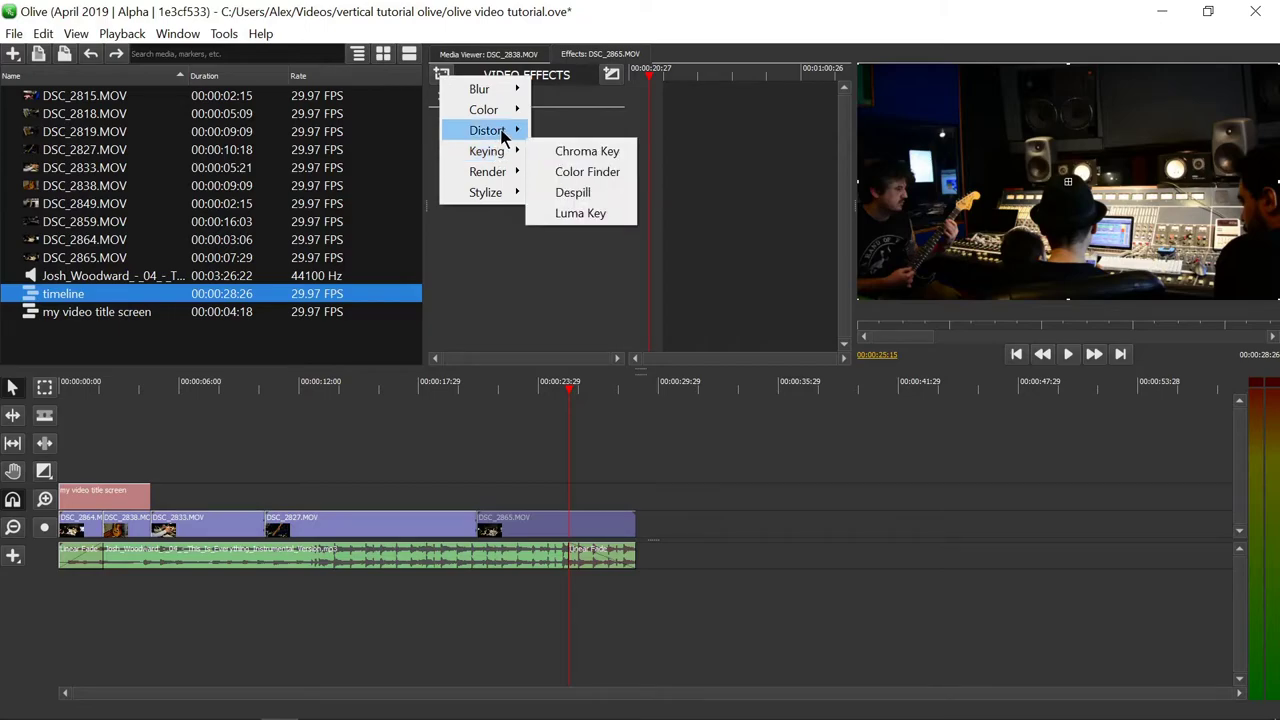
pyautogui.moveTo(503, 137)
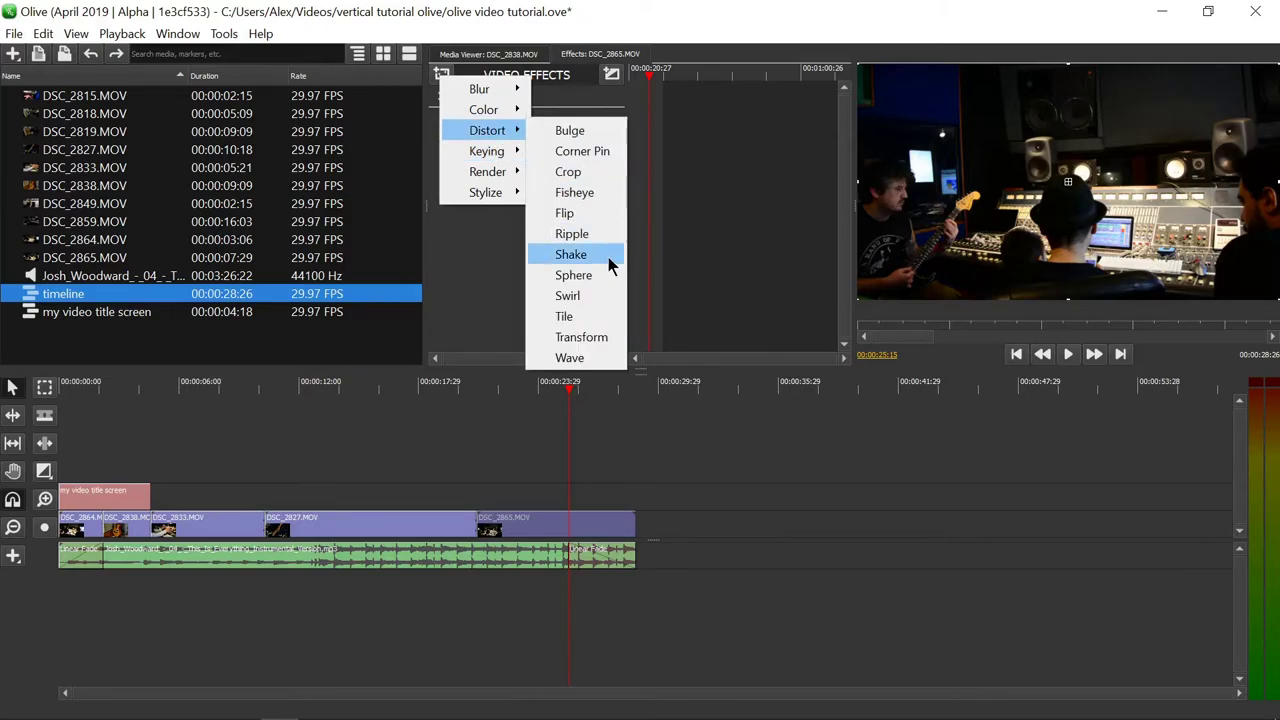
pyautogui.click(608, 257)
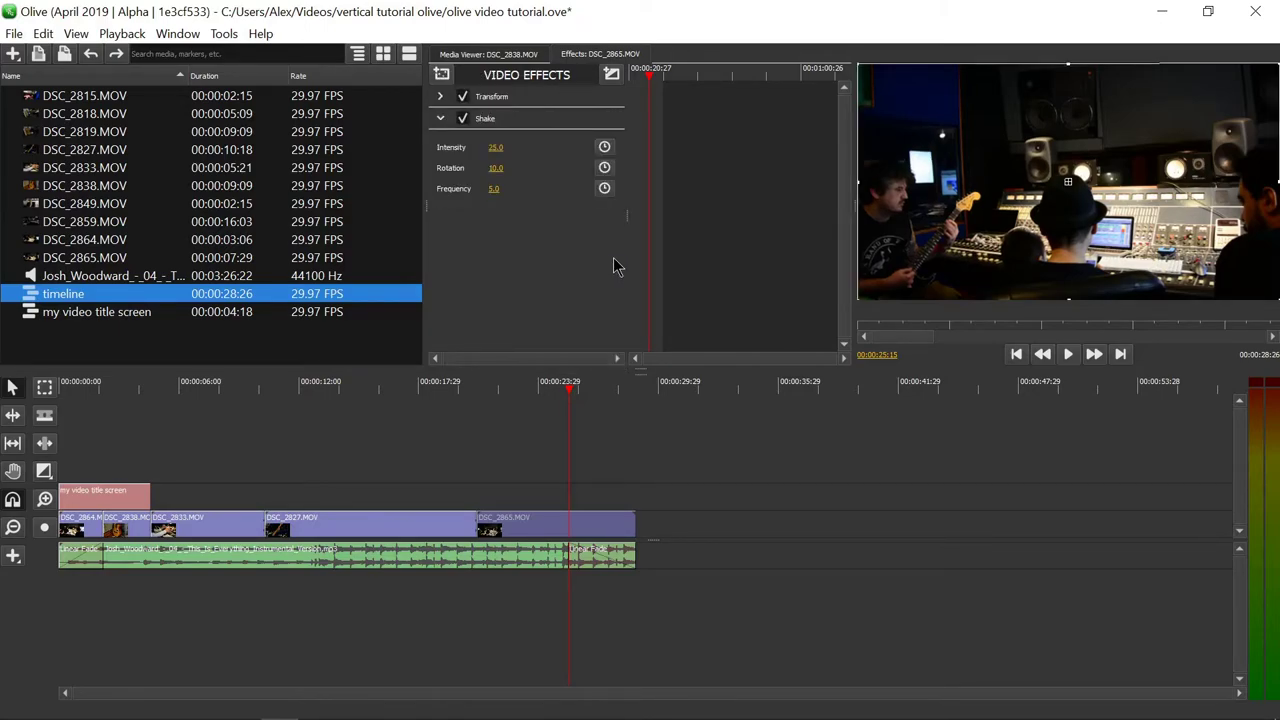
pyautogui.click(490, 398)
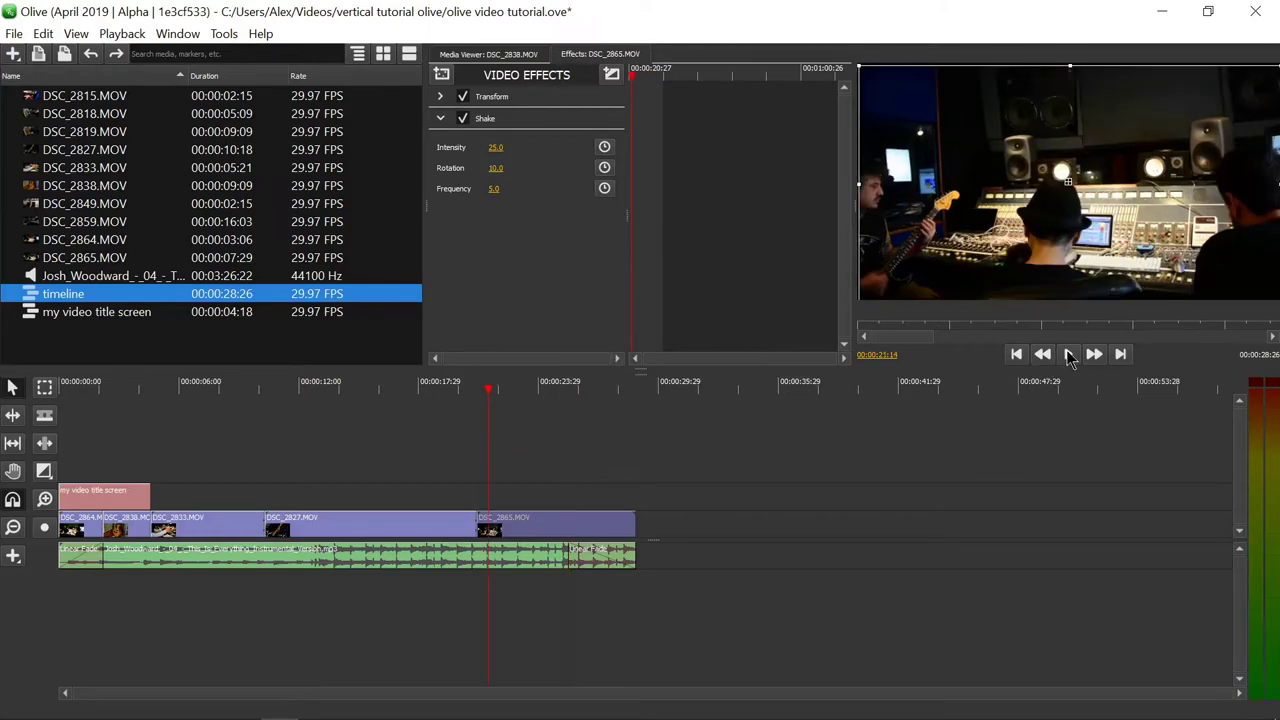
pyautogui.click(1068, 353)
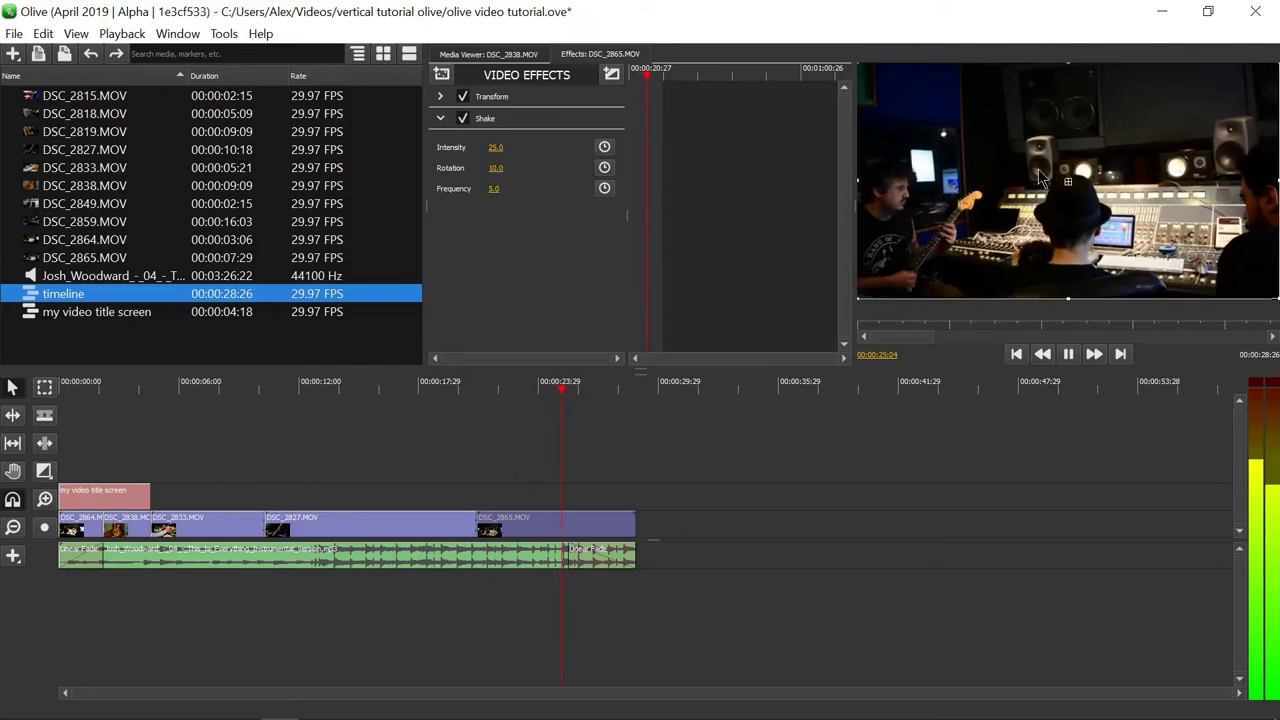
pyautogui.click(1067, 355)
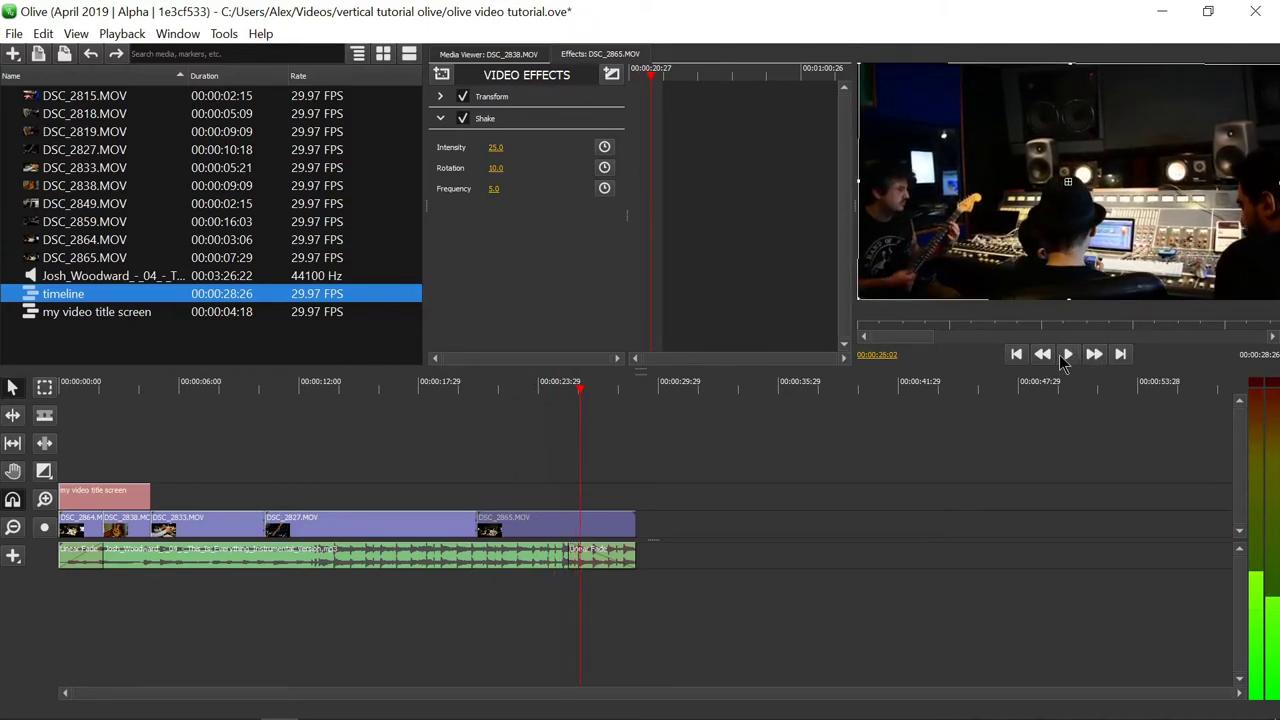
pyautogui.rightClick(502, 118)
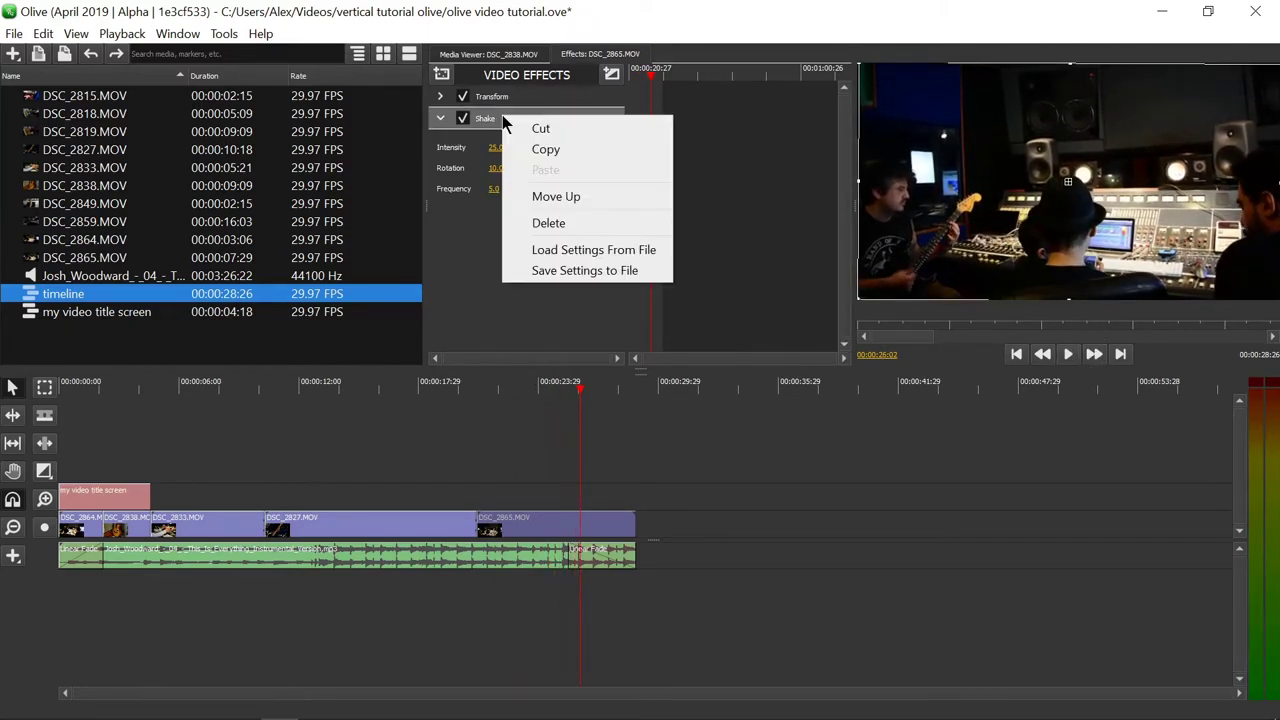
pyautogui.click(590, 224)
pyautogui.click(443, 78)
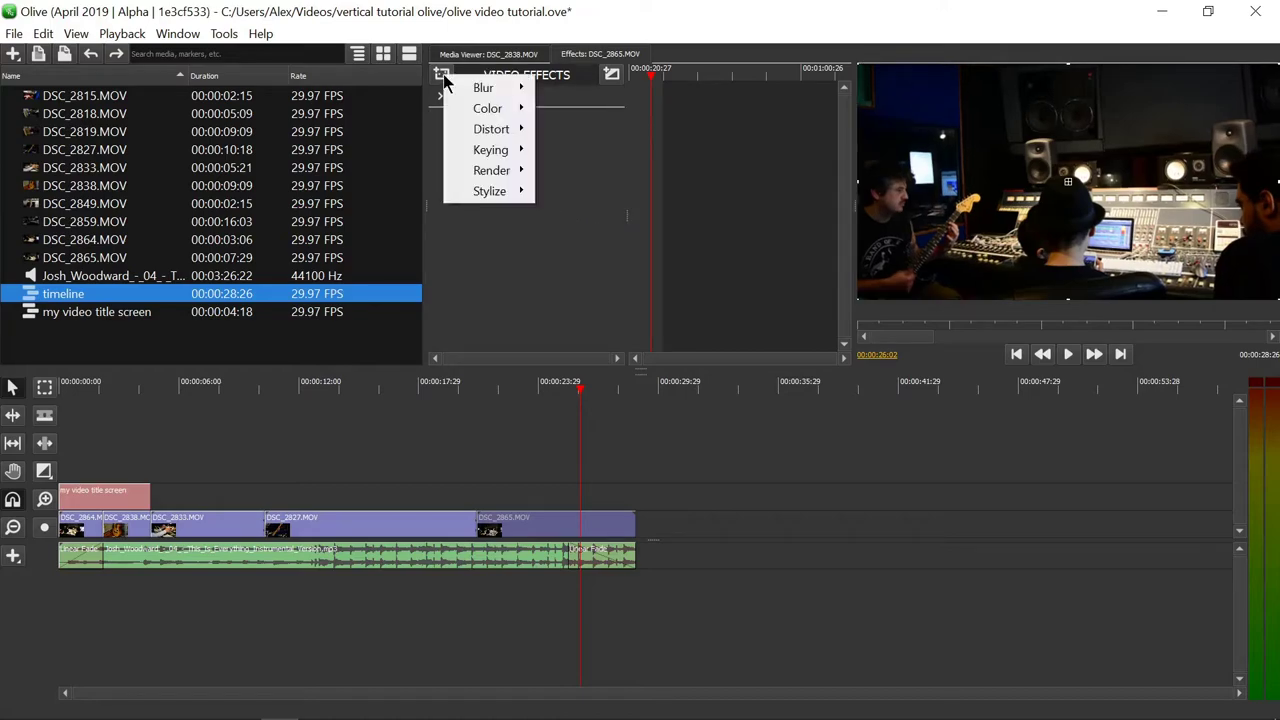
pyautogui.moveTo(488, 130)
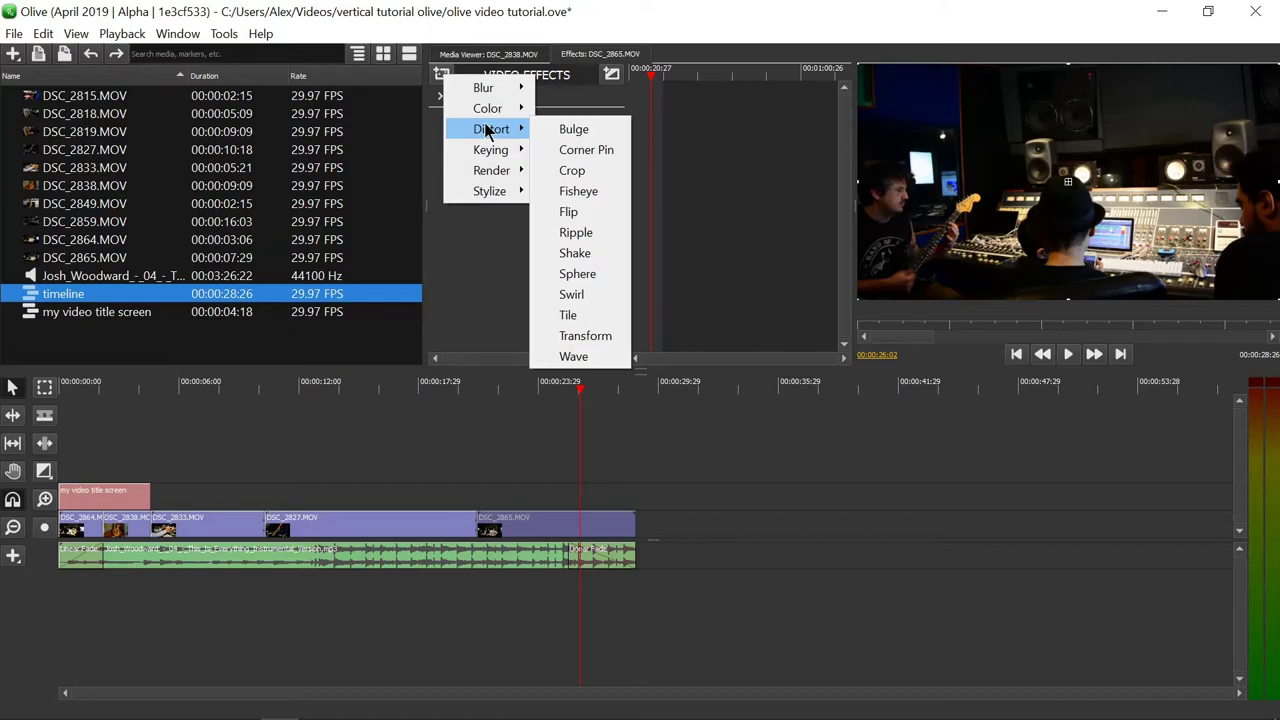
pyautogui.click(596, 192)
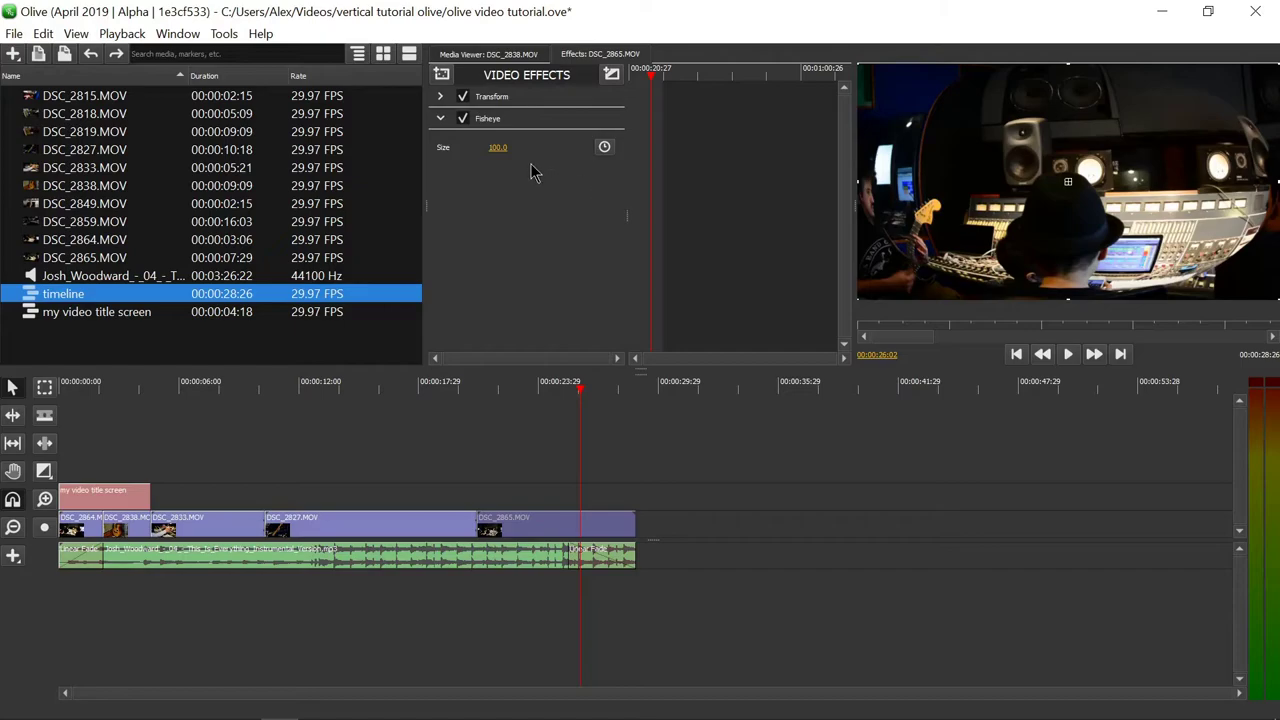
pyautogui.click(91, 53)
pyautogui.click(441, 75)
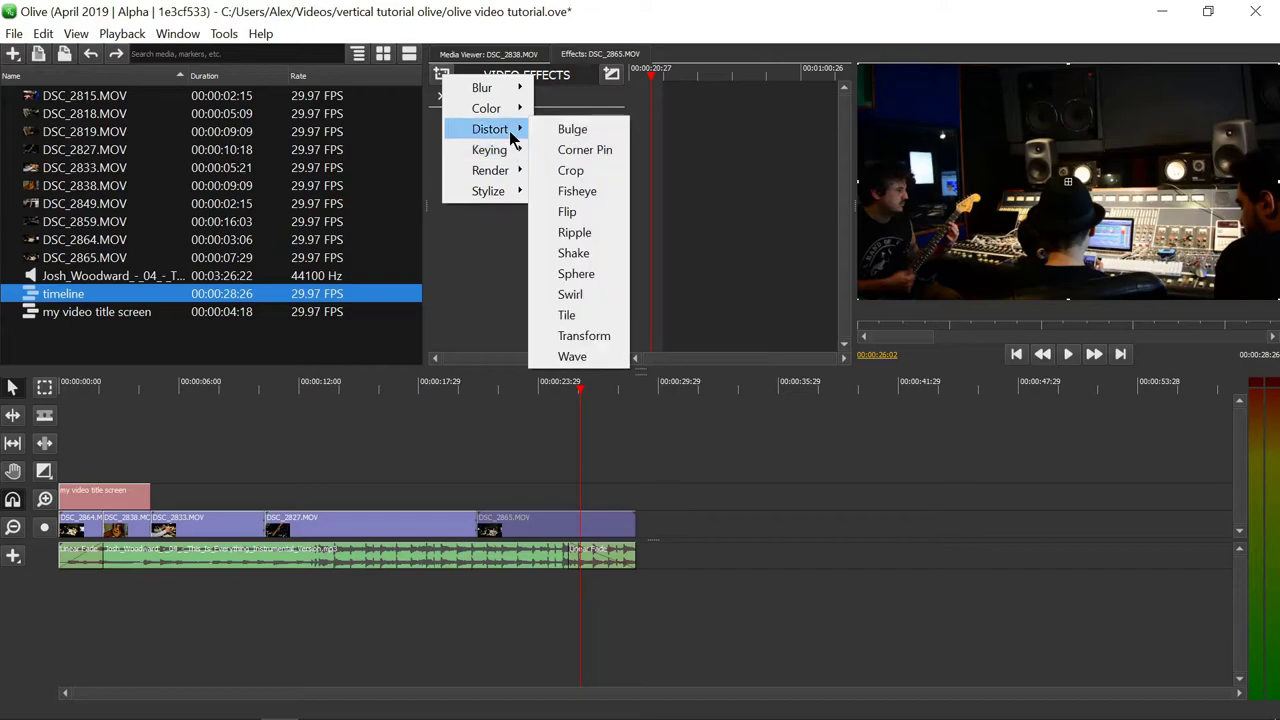
pyautogui.click(603, 337)
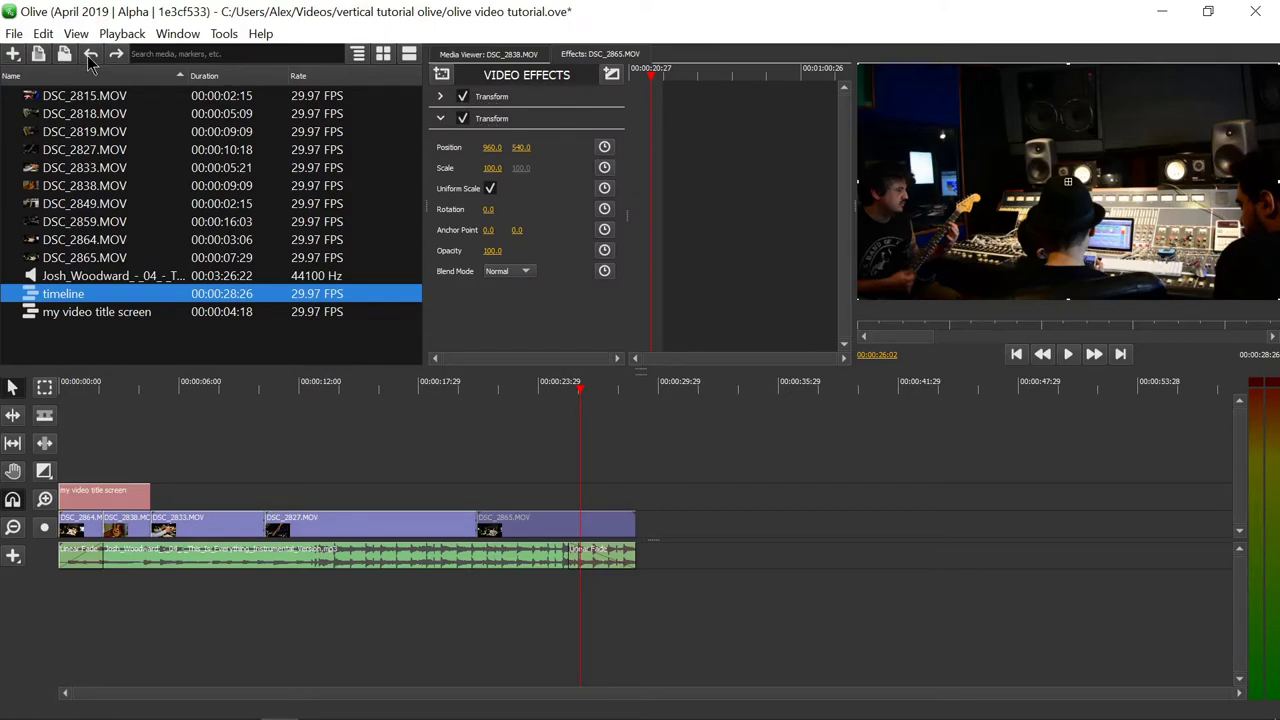
pyautogui.press('Delete')
pyautogui.click(441, 74)
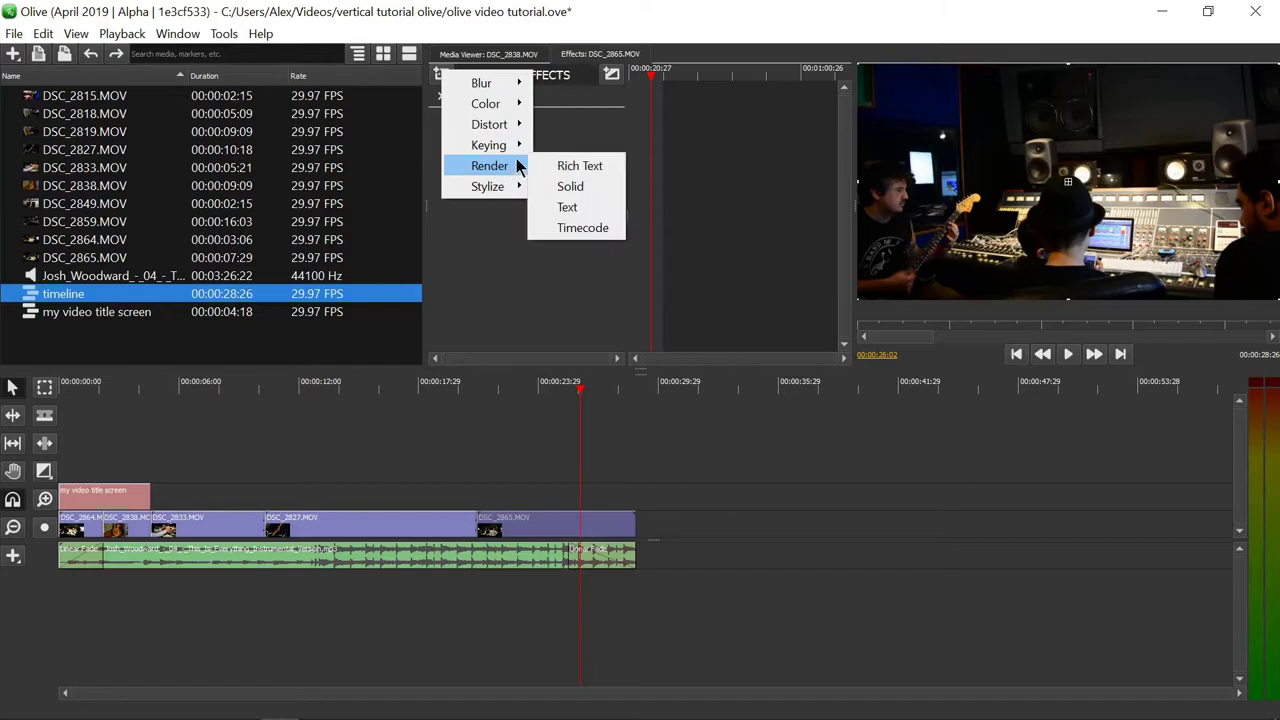
pyautogui.moveTo(505, 124)
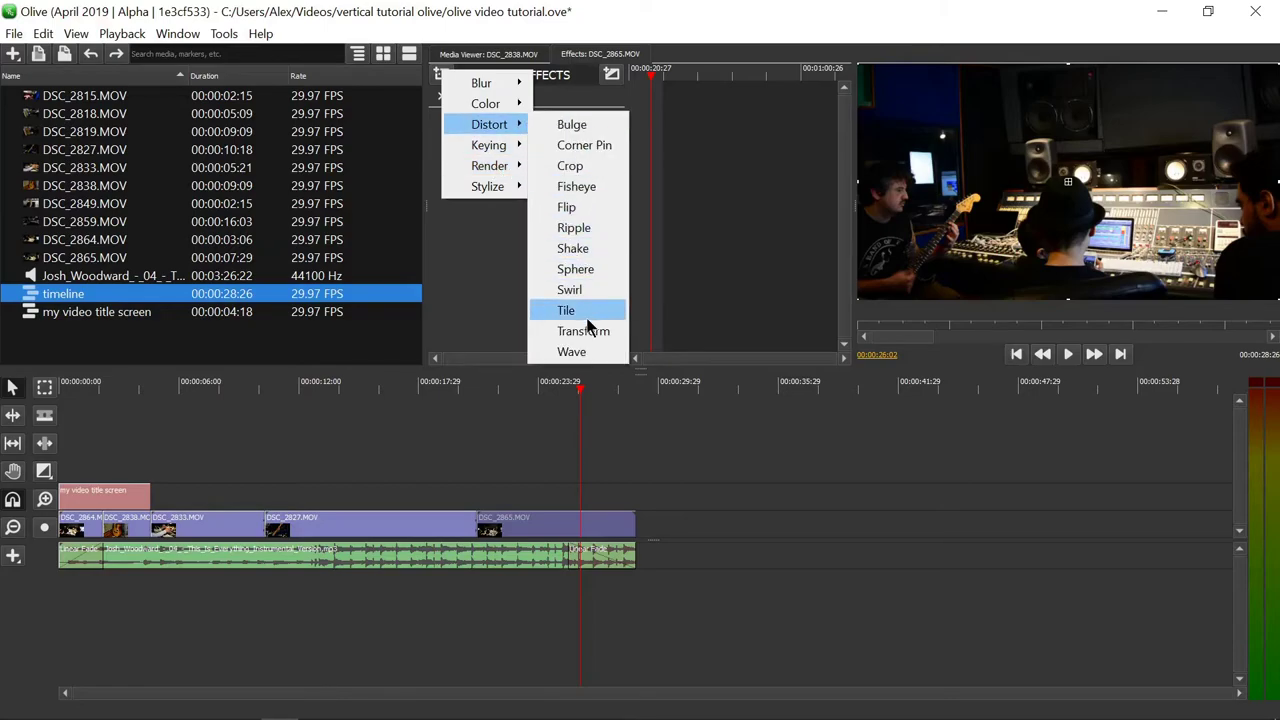
pyautogui.click(588, 349)
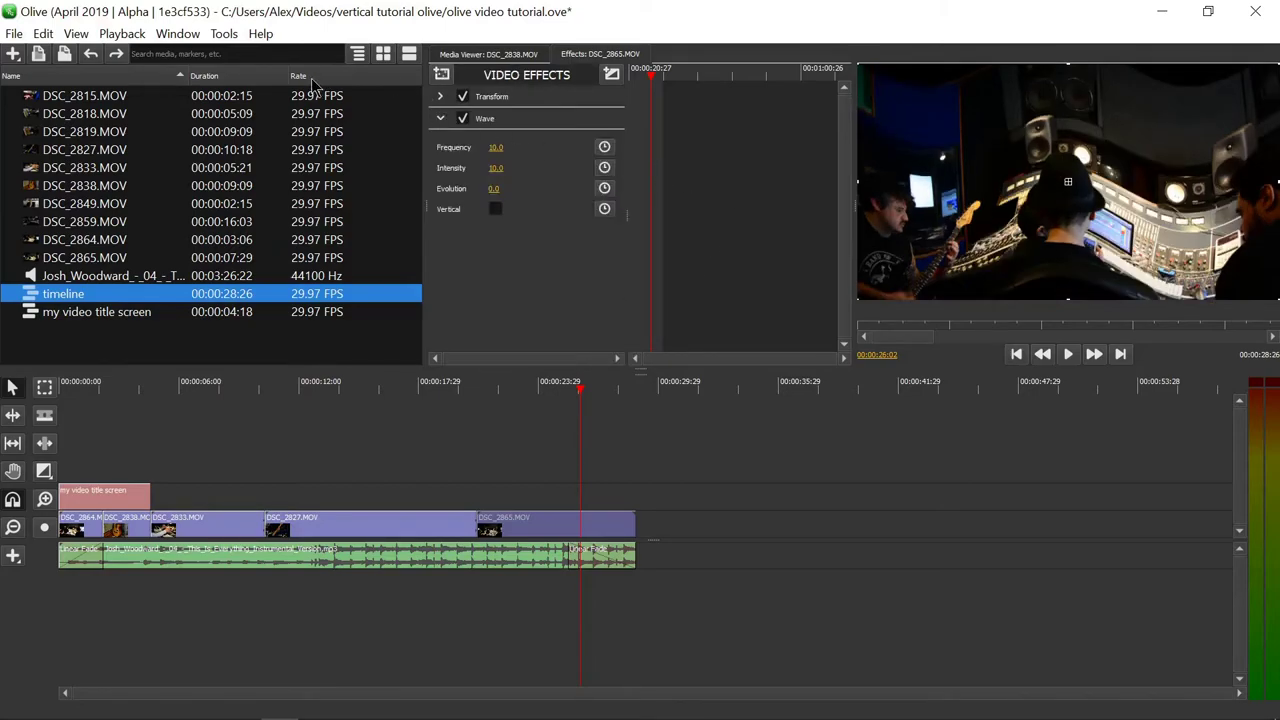
pyautogui.click(89, 57)
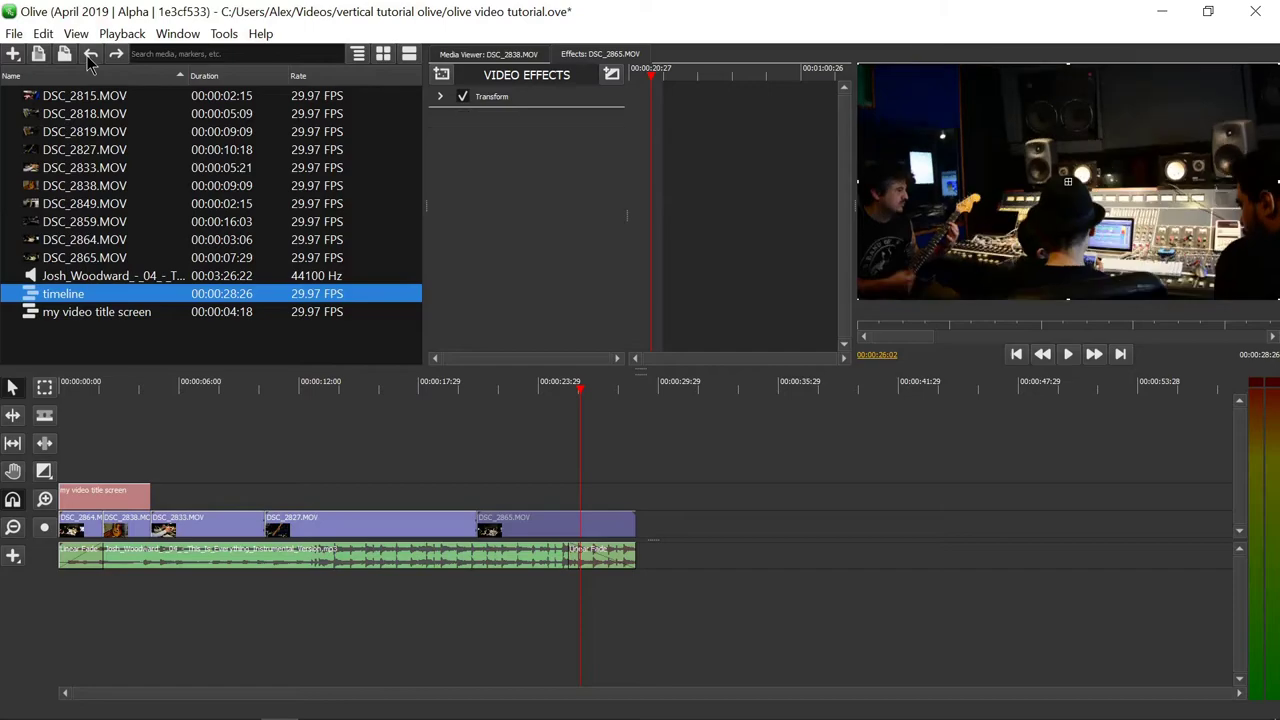
pyautogui.click(441, 74)
pyautogui.moveTo(512, 134)
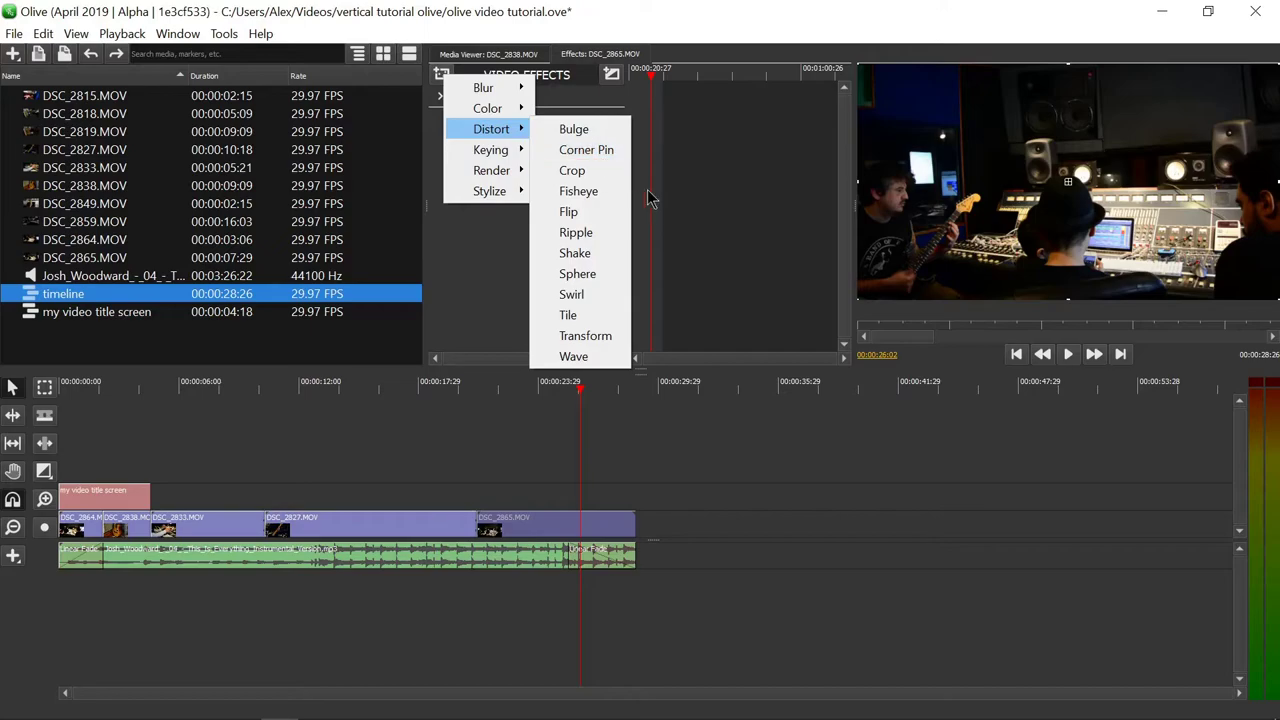
pyautogui.click(603, 236)
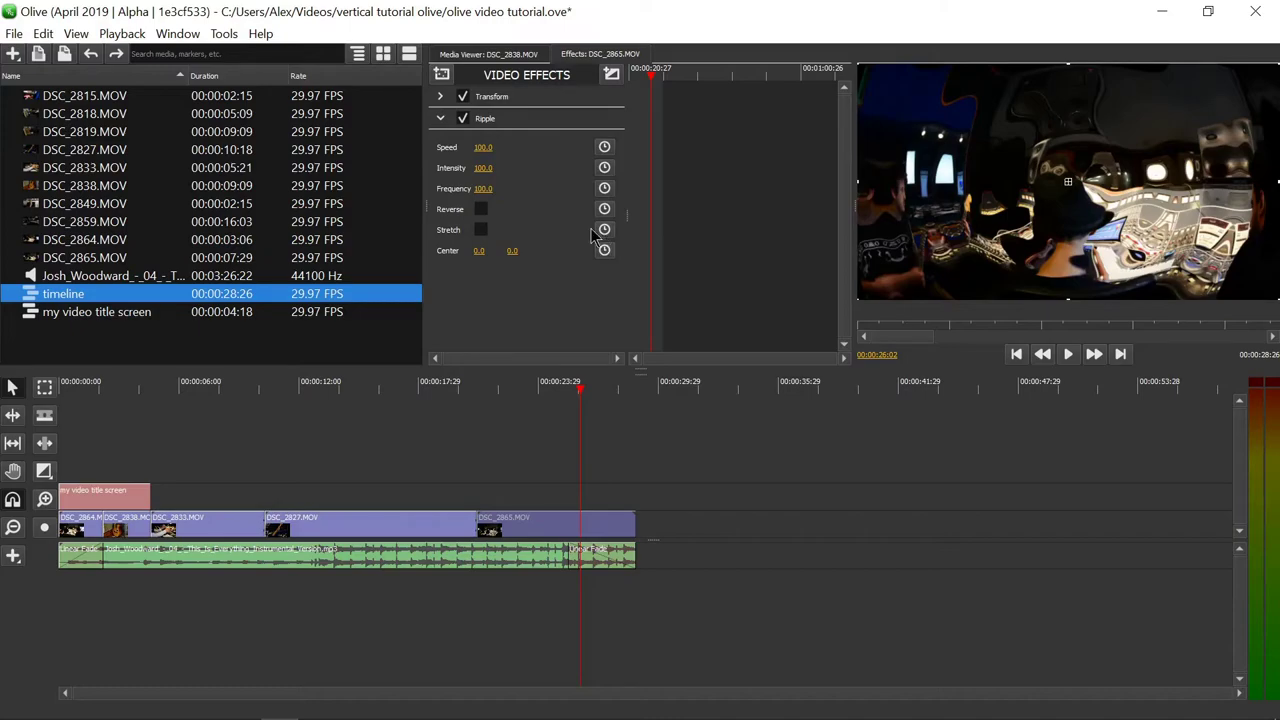
pyautogui.click(90, 54)
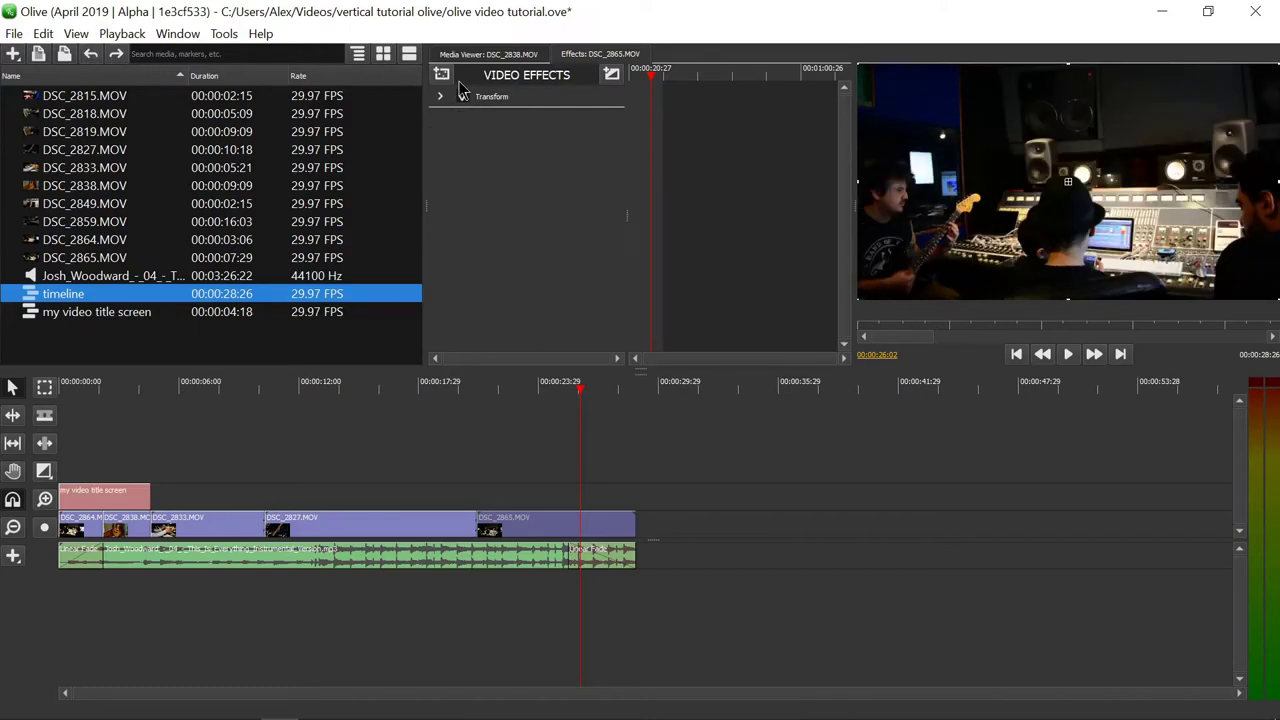
# Step: Add a Crop effect, try a left crop of 86, then undo it
pyautogui.click(441, 74)
pyautogui.moveTo(506, 131)
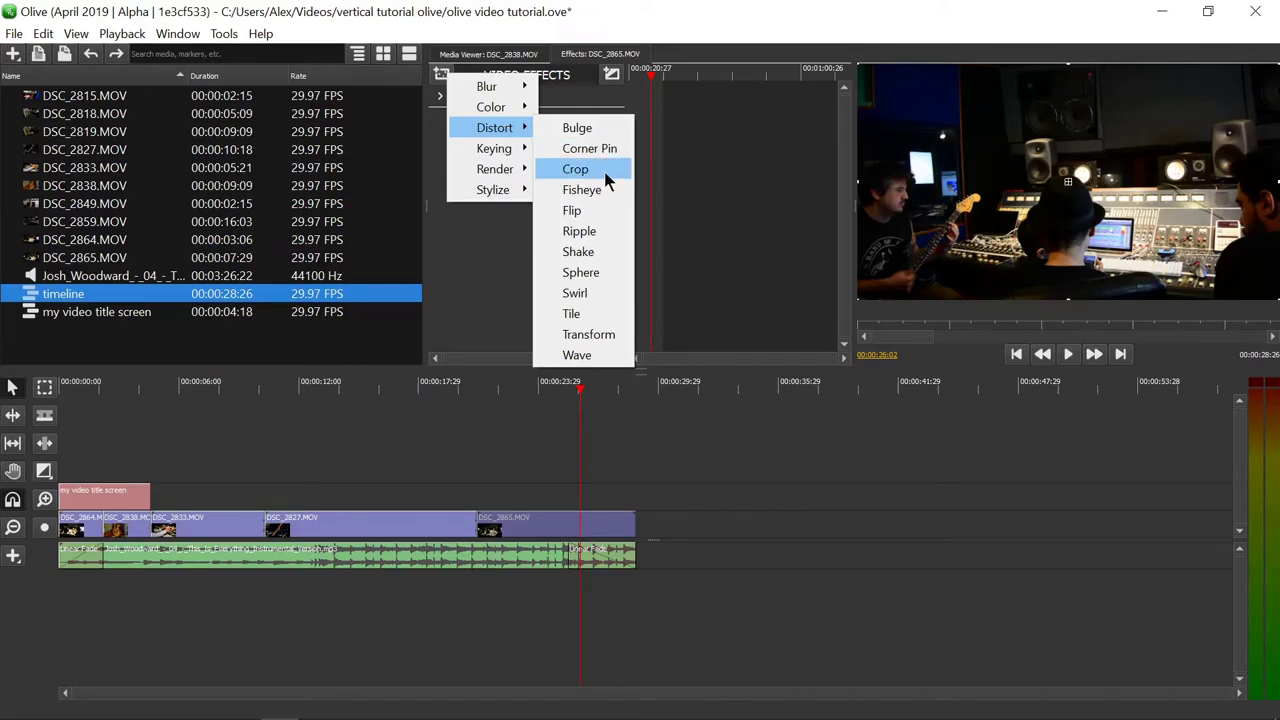
pyautogui.click(590, 171)
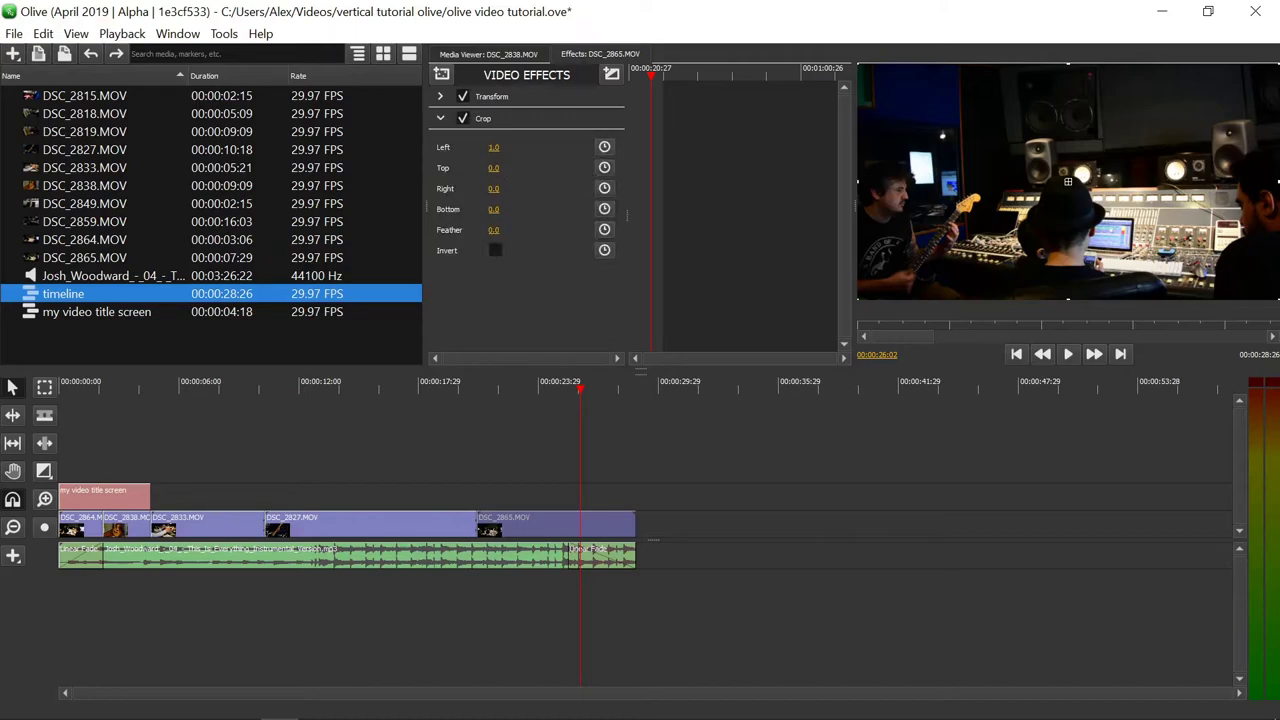
pyautogui.moveTo(493, 147); pyautogui.dragTo(548, 147)
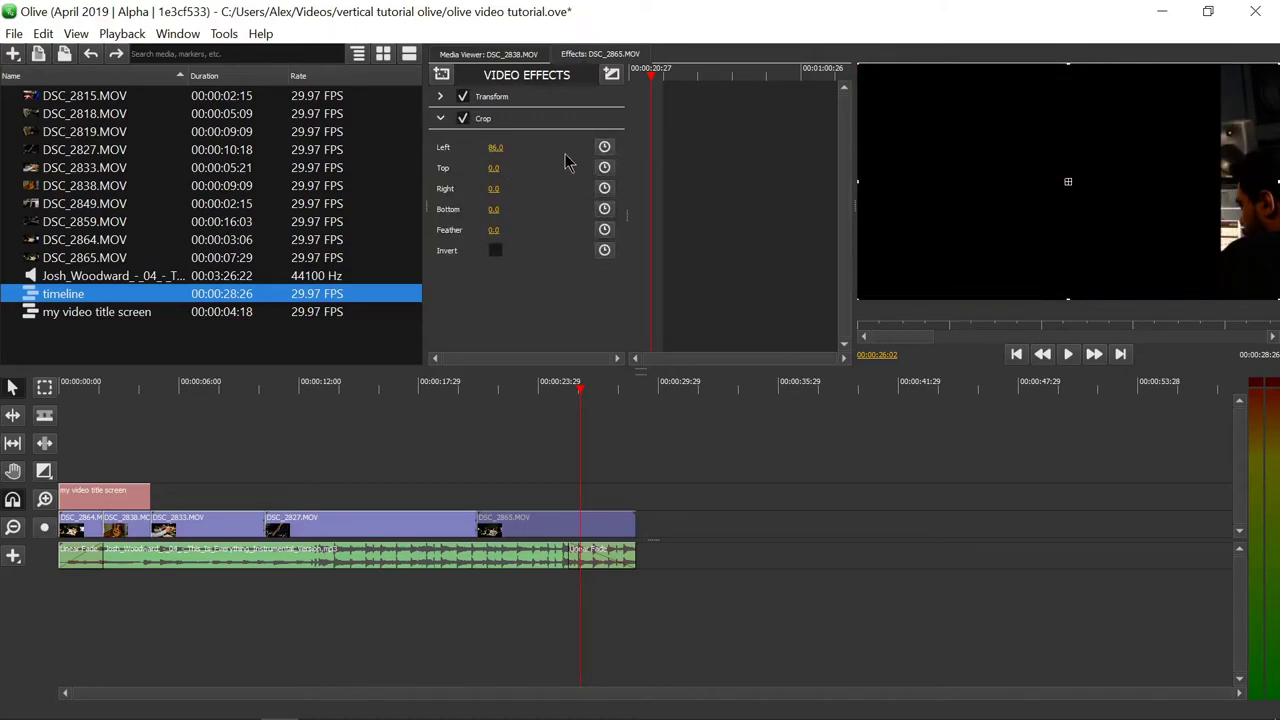
pyautogui.click(90, 54)
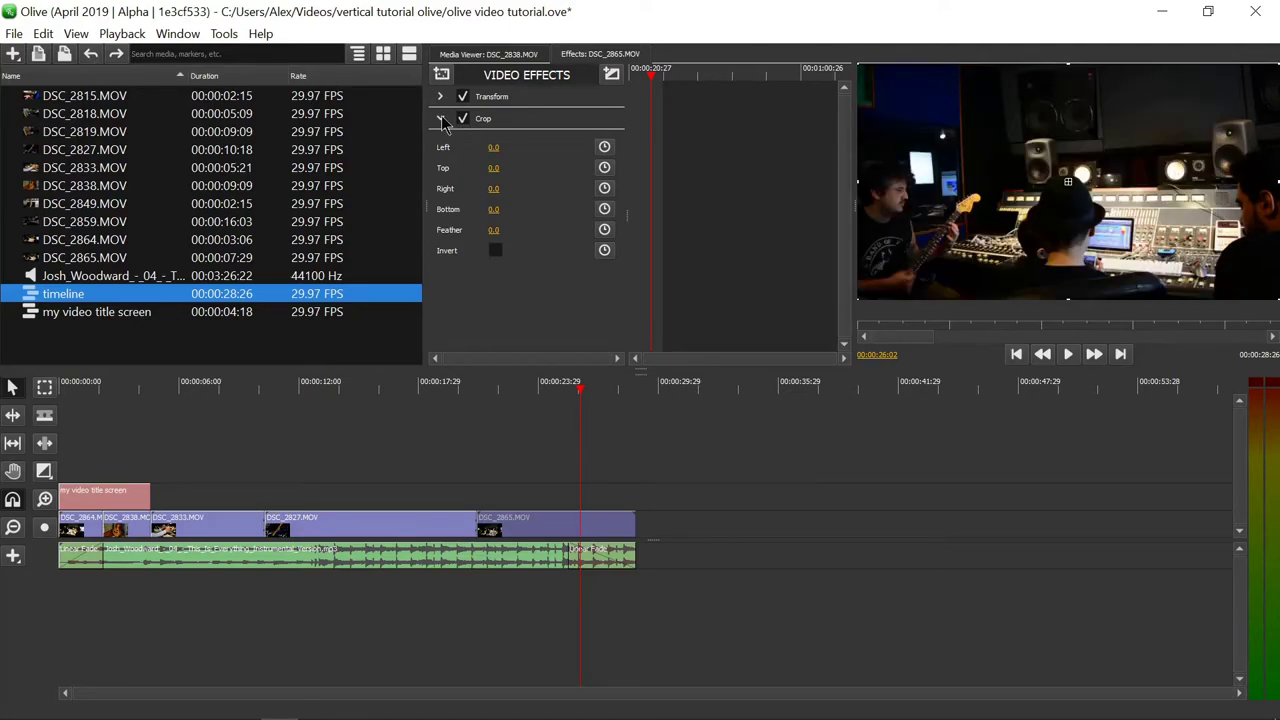
# Step: Delete the Crop effect and bring up the Keying effect category
pyautogui.click(488, 120)
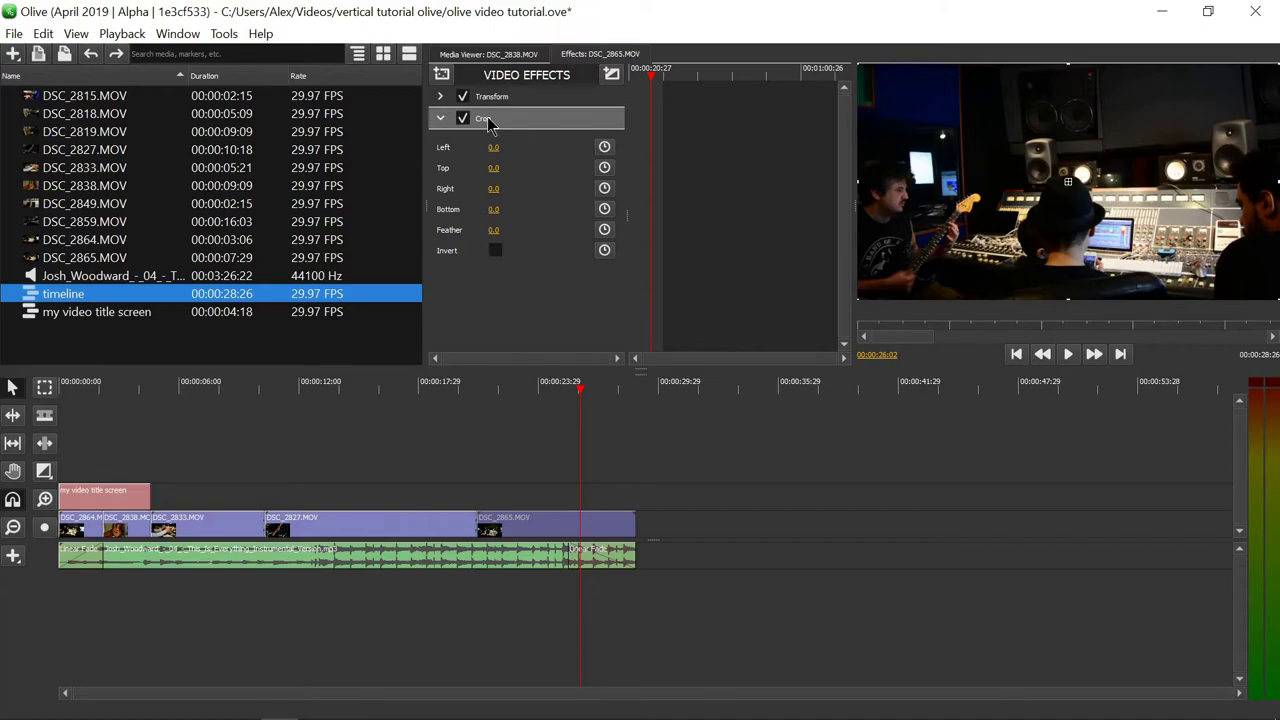
pyautogui.press('Delete')
pyautogui.click(441, 74)
pyautogui.moveTo(490, 127)
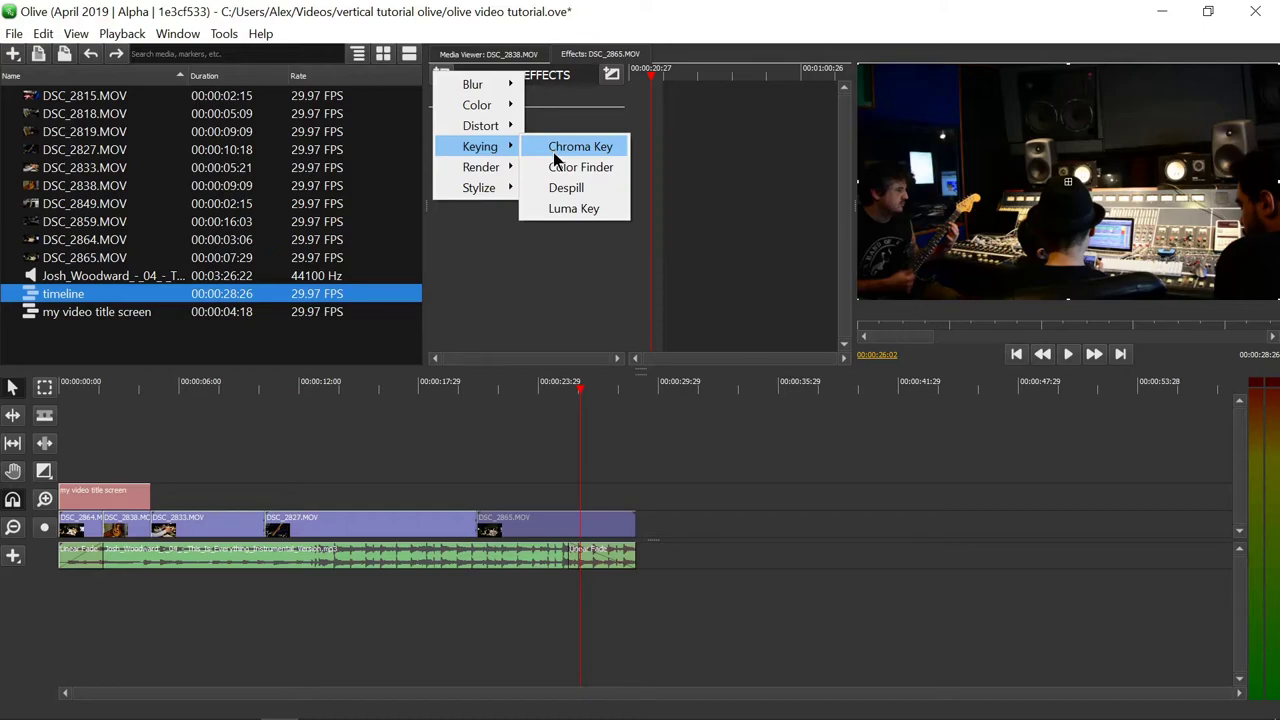
pyautogui.click(555, 158)
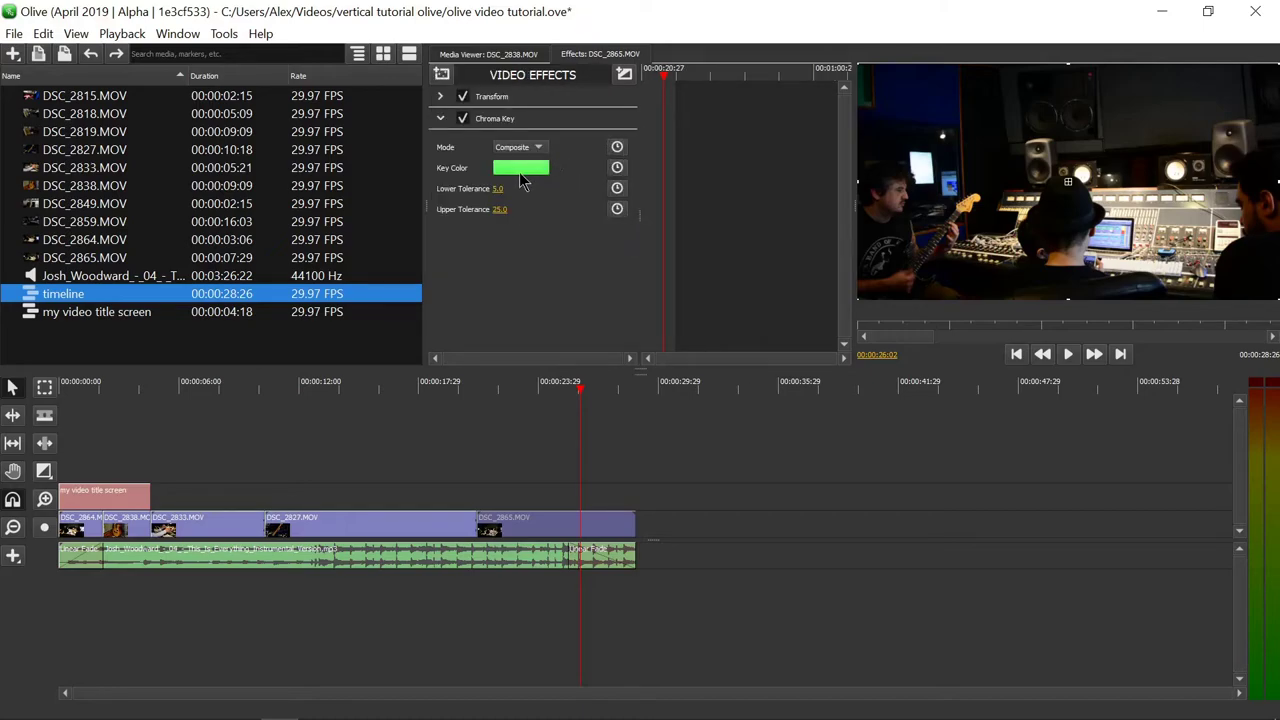
pyautogui.click(521, 170)
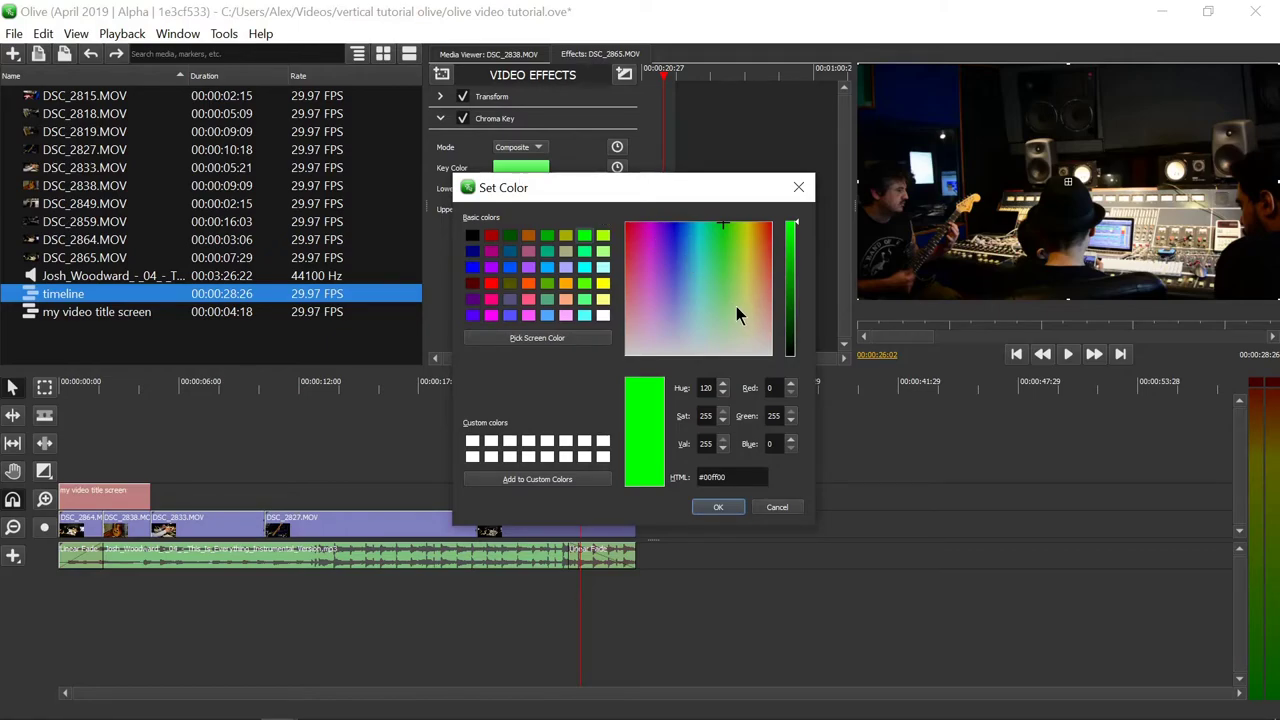
pyautogui.click(537, 337)
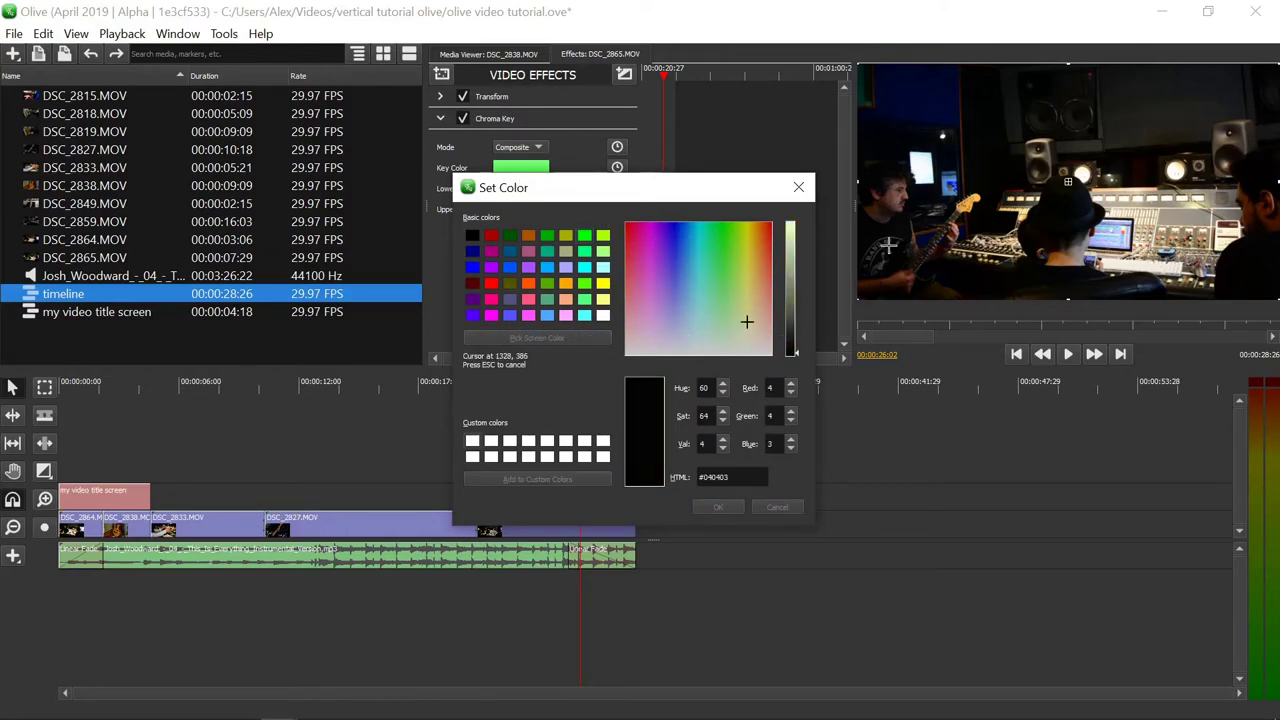
pyautogui.click(932, 92)
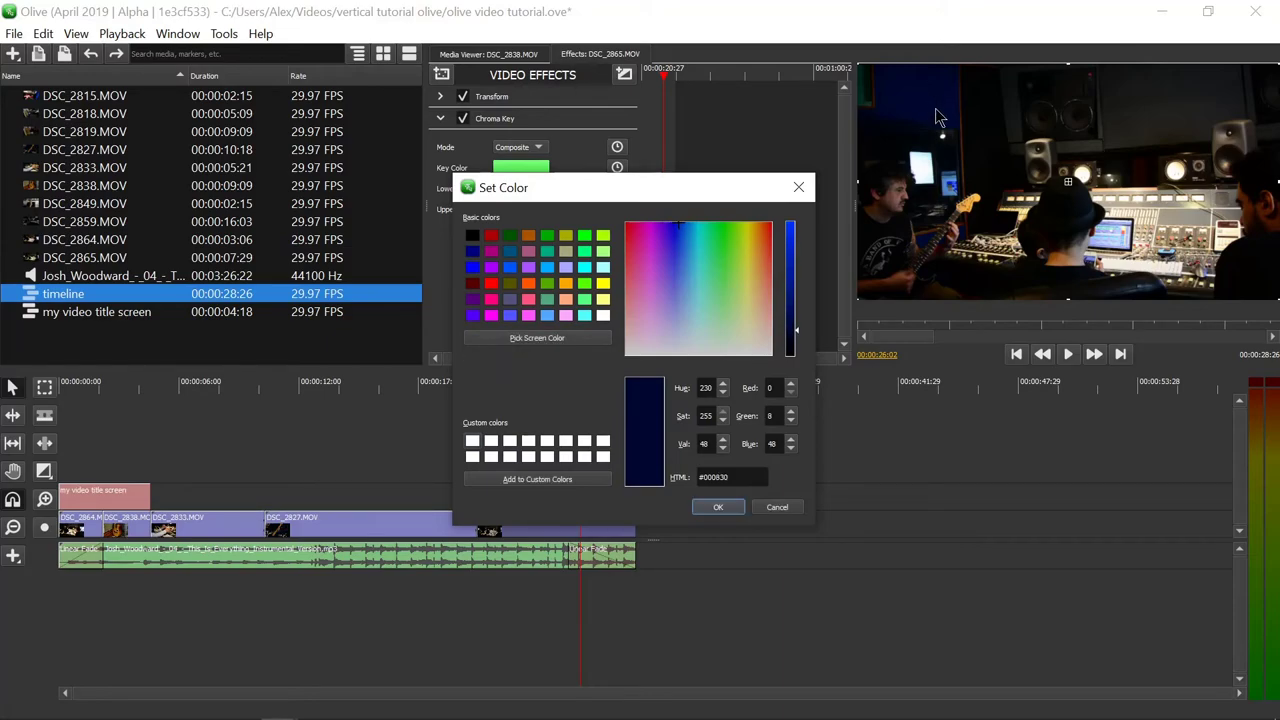
pyautogui.click(717, 508)
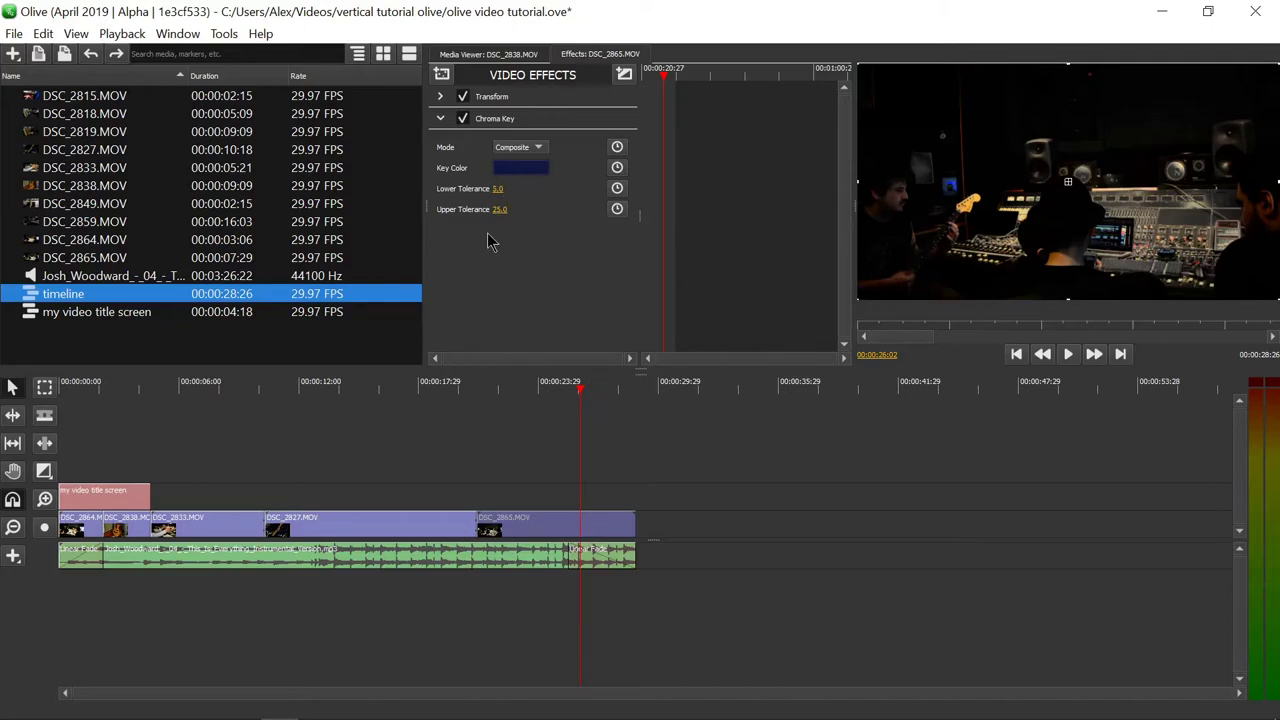
pyautogui.moveTo(550, 530); pyautogui.dragTo(403, 487)
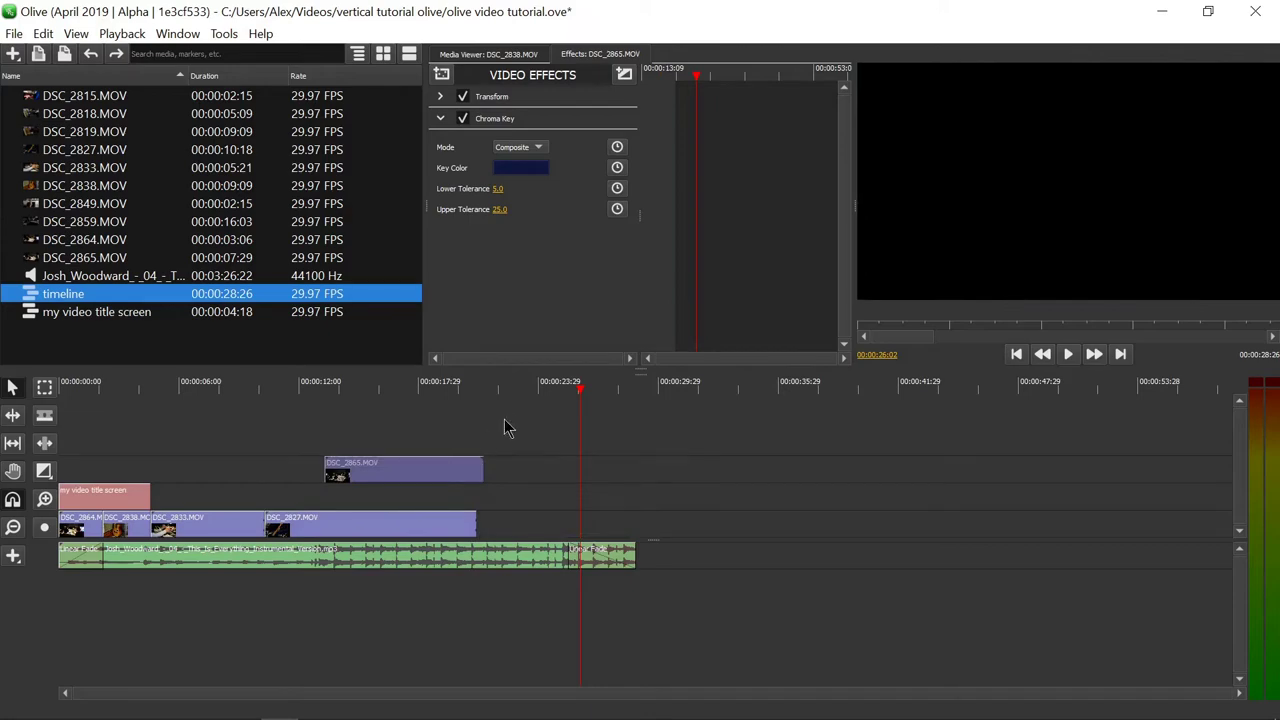
pyautogui.click(418, 380)
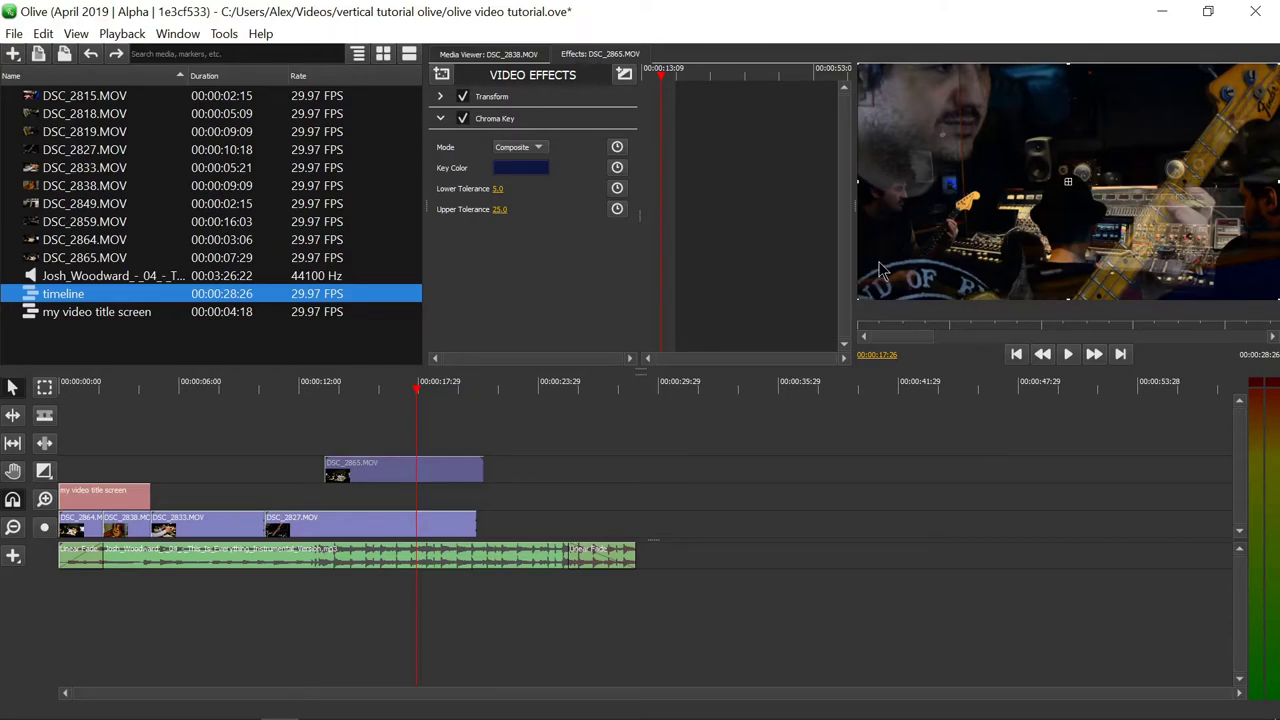
pyautogui.click(541, 434)
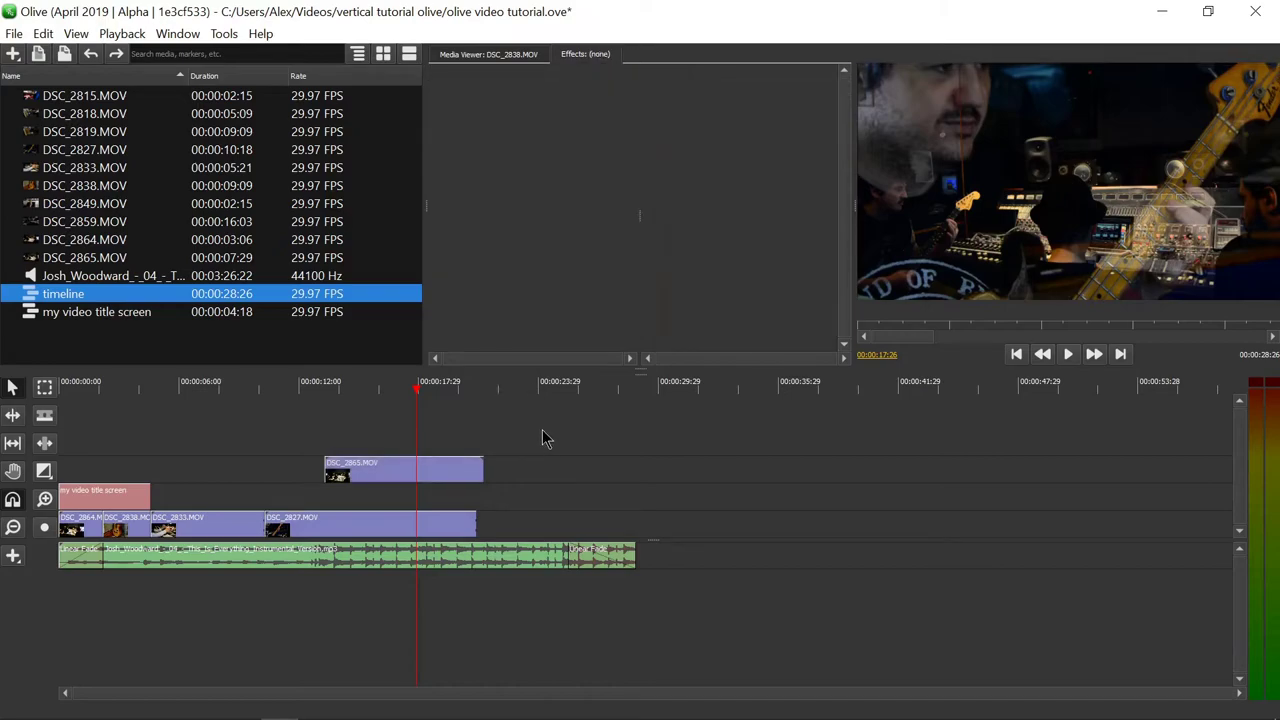
pyautogui.click(444, 389)
pyautogui.click(396, 468)
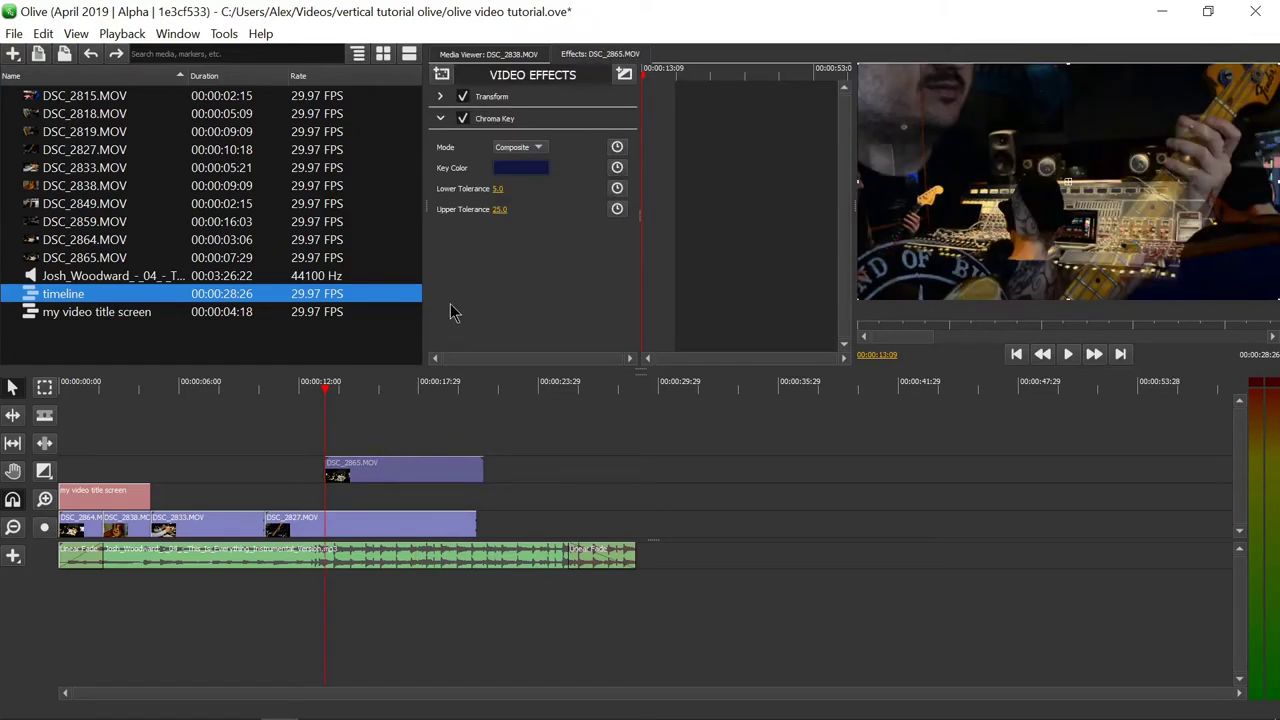
# Step: Undo the clip move and the Chroma Key effect, and jump to about 00:00:24
pyautogui.click(90, 56)
pyautogui.click(90, 56)
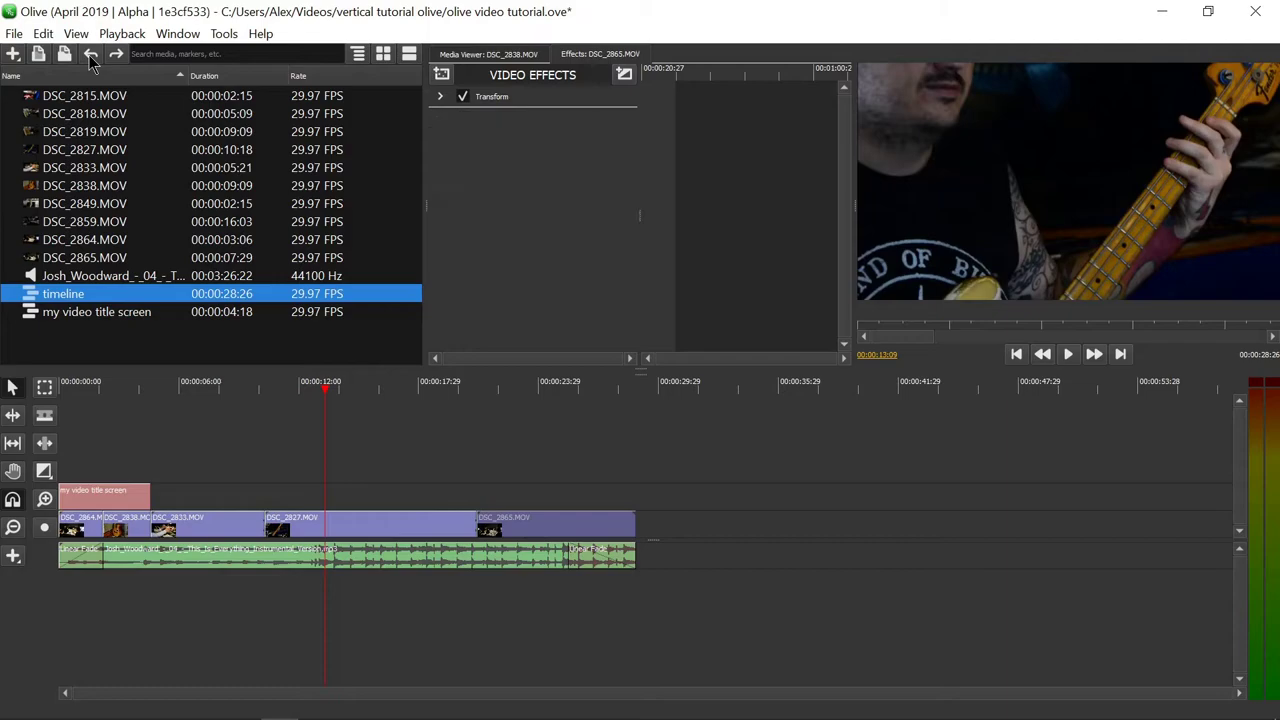
pyautogui.click(546, 399)
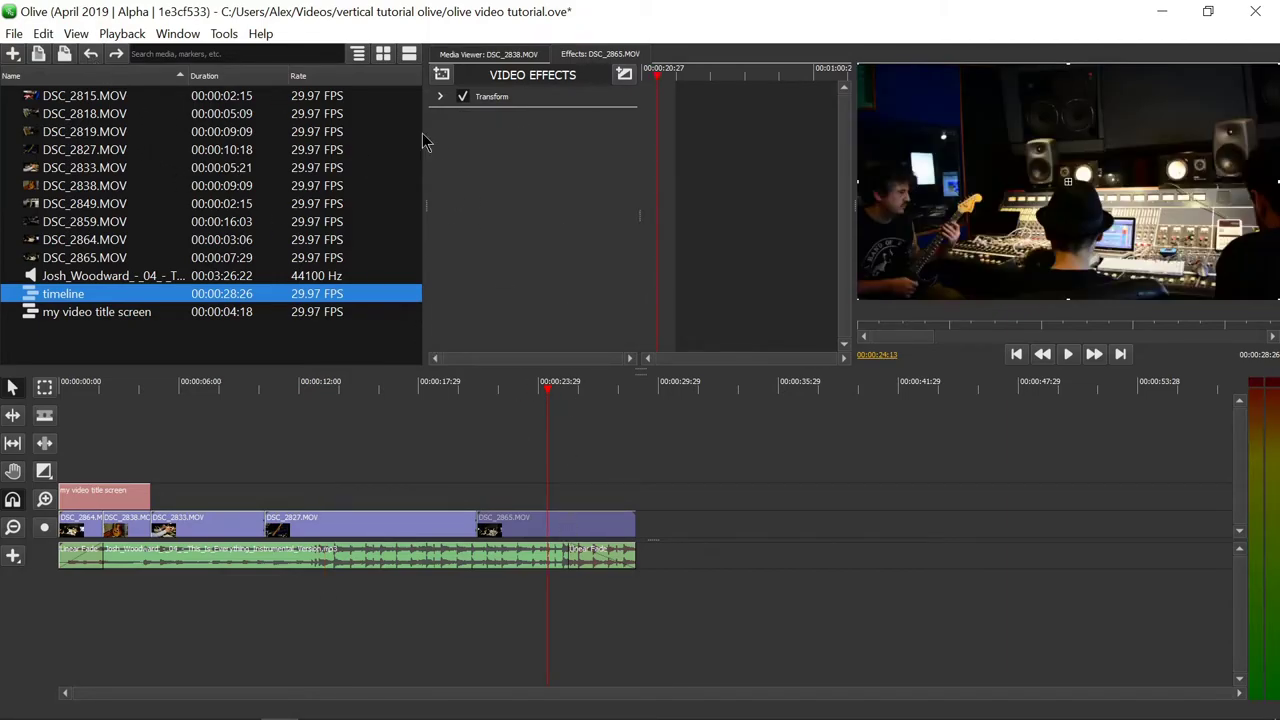
# Step: Preview a red Solid render effect on the clip, then undo it
pyautogui.click(443, 76)
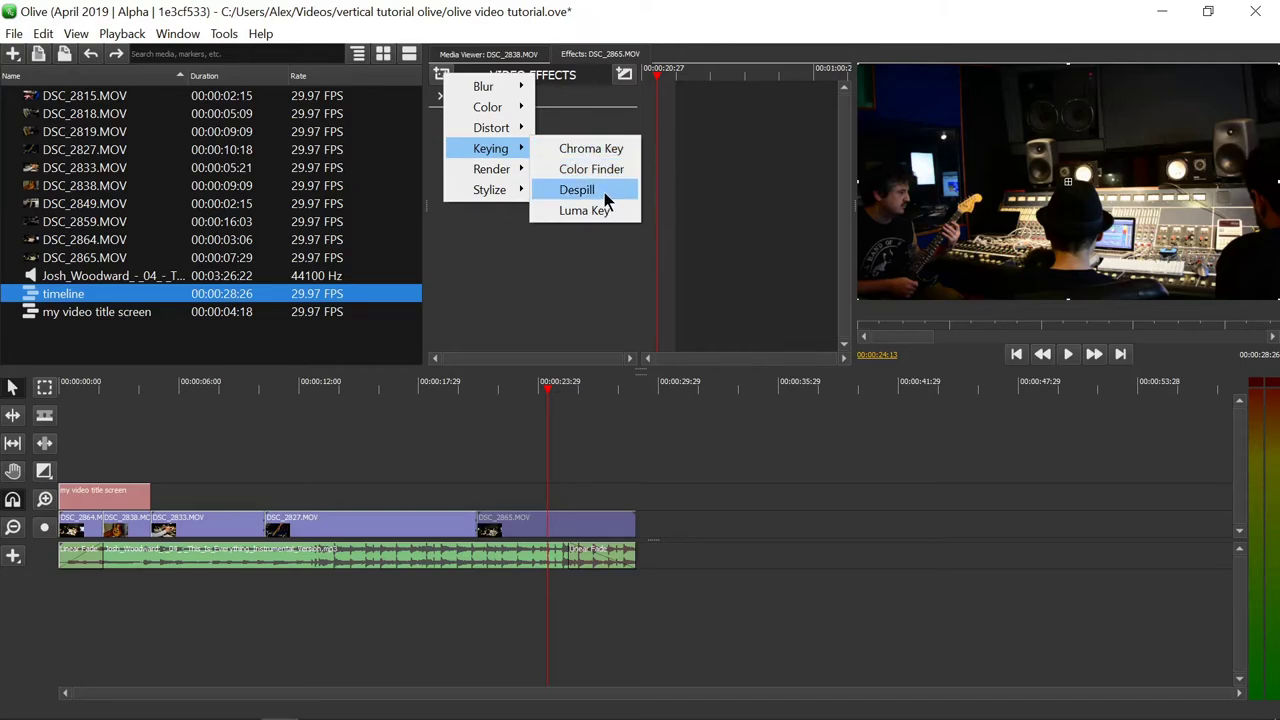
pyautogui.moveTo(492, 176)
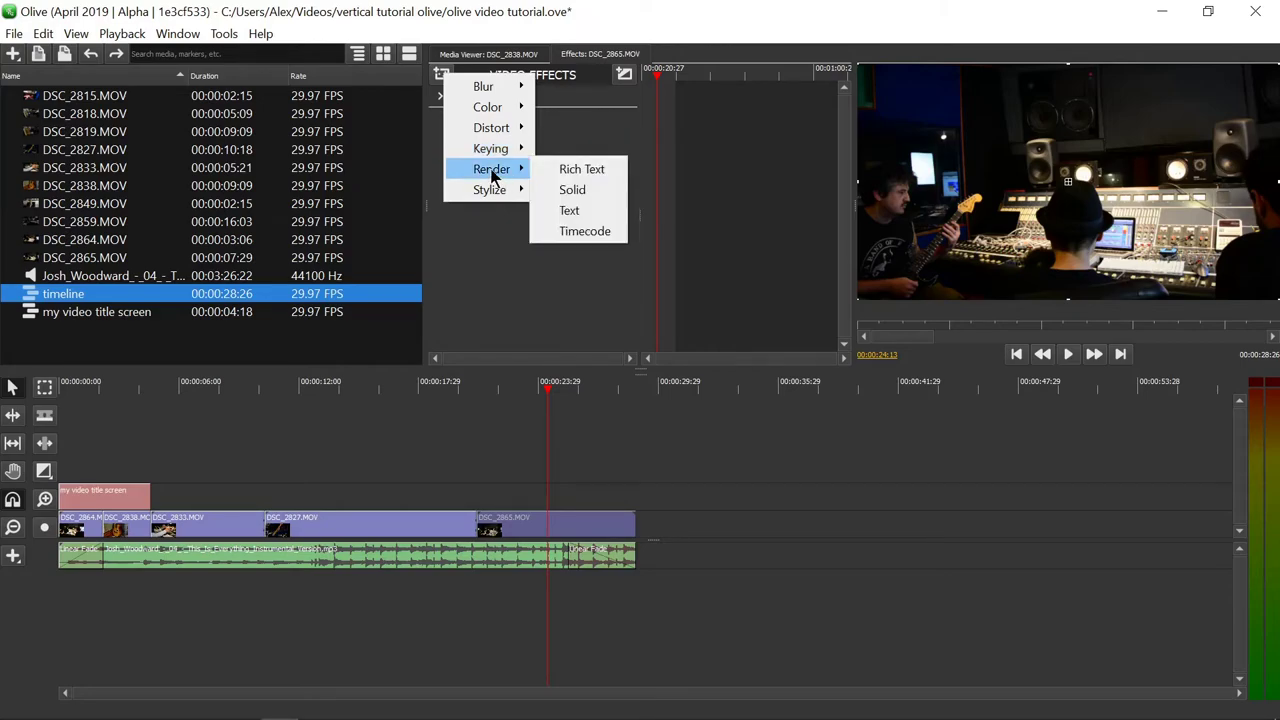
pyautogui.click(584, 189)
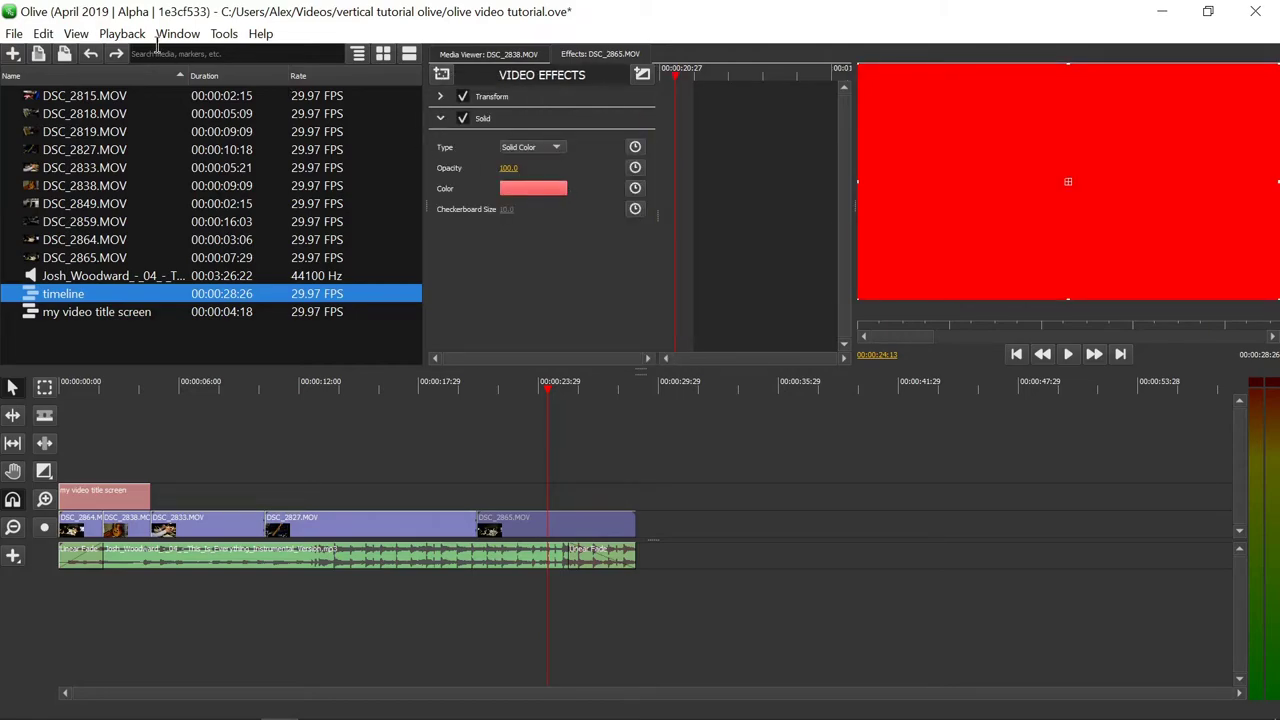
pyautogui.click(90, 53)
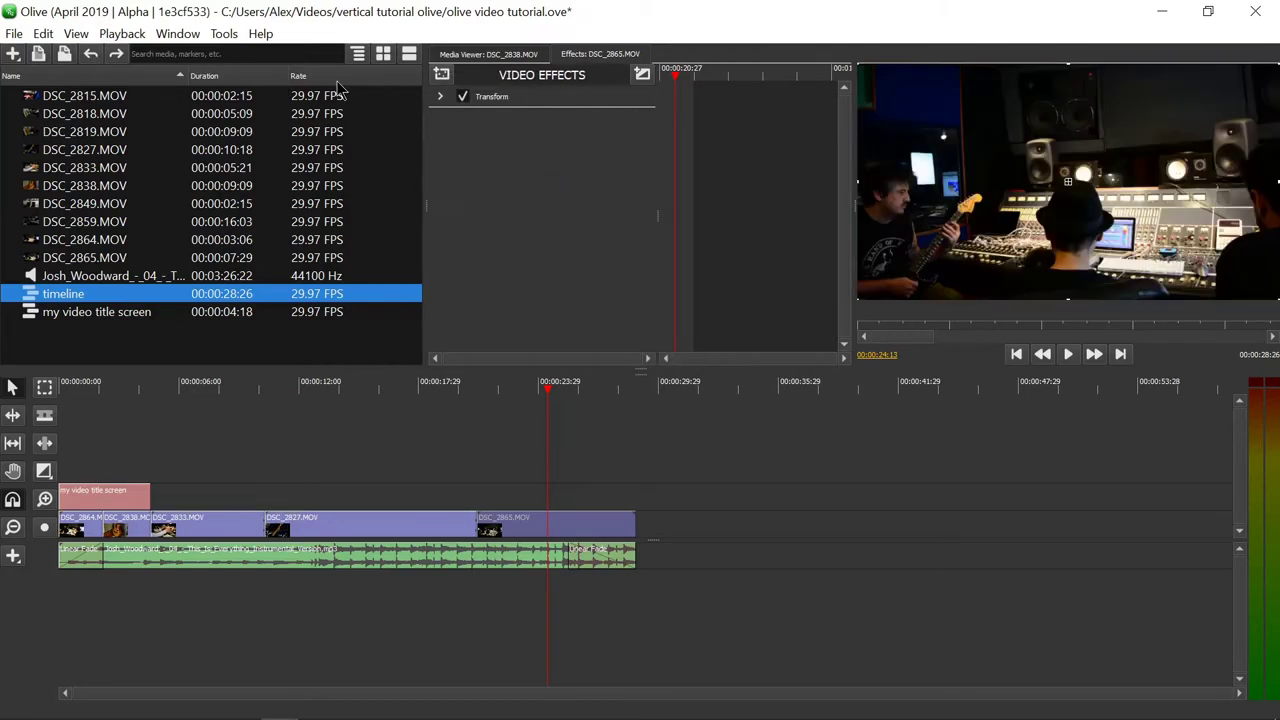
pyautogui.click(438, 77)
# Step: Add a Timecode render effect, play to watch the overlay, then undo it
pyautogui.moveTo(508, 168)
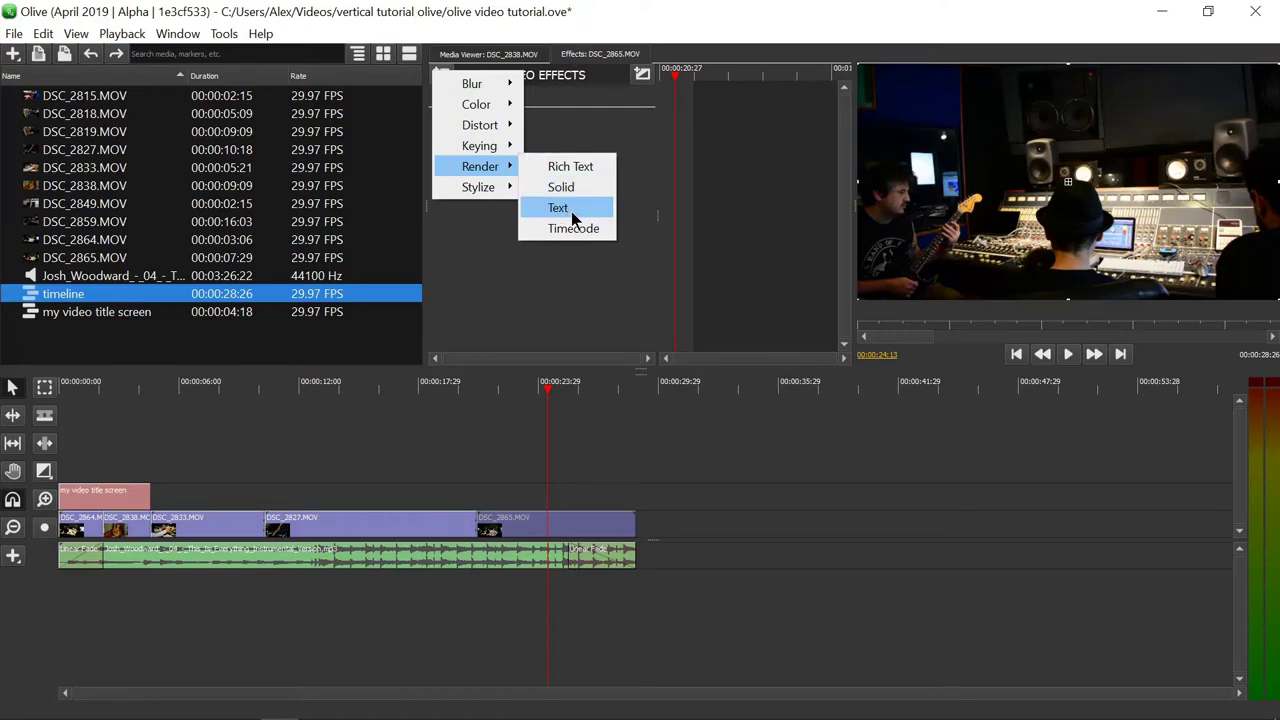
pyautogui.click(573, 228)
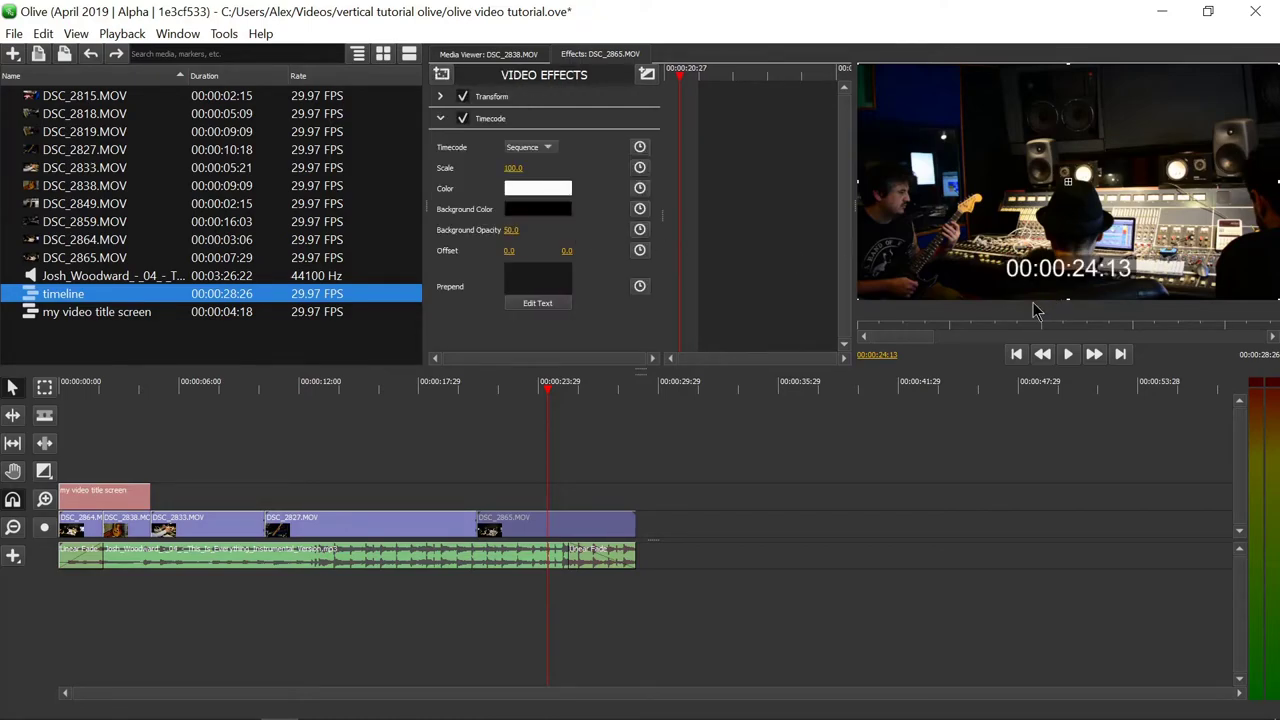
pyautogui.click(1067, 354)
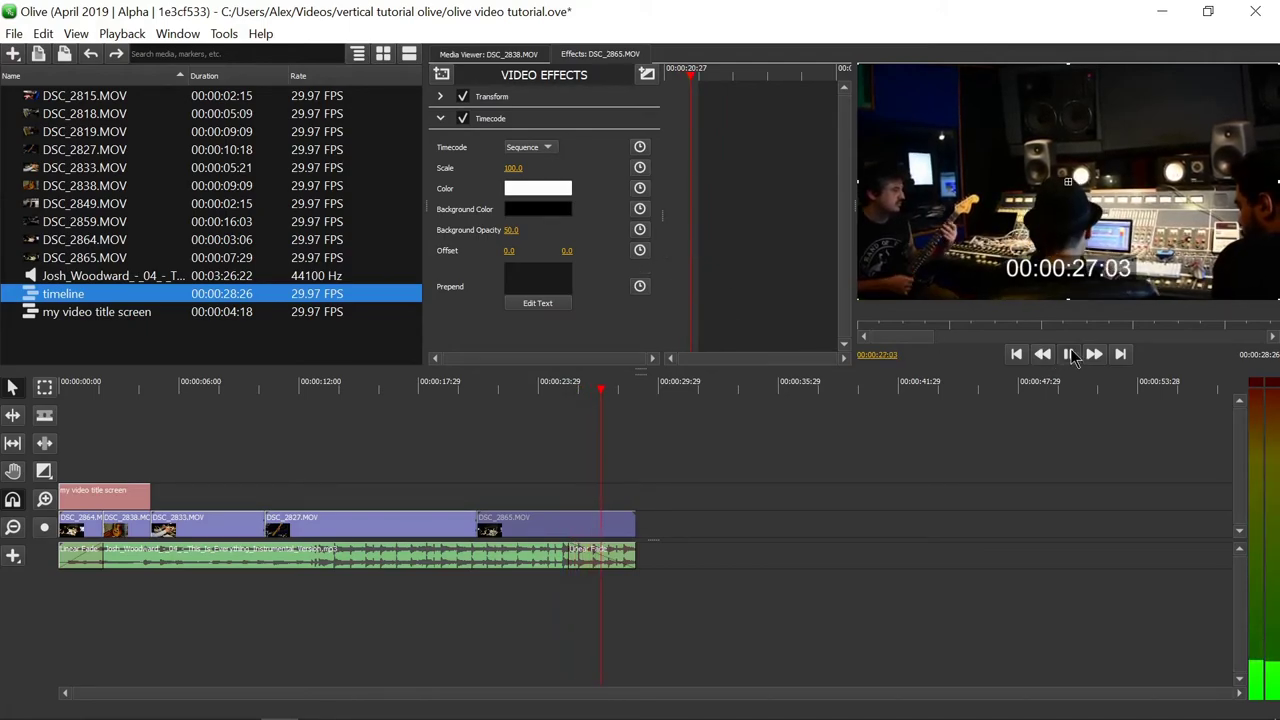
pyautogui.click(1067, 354)
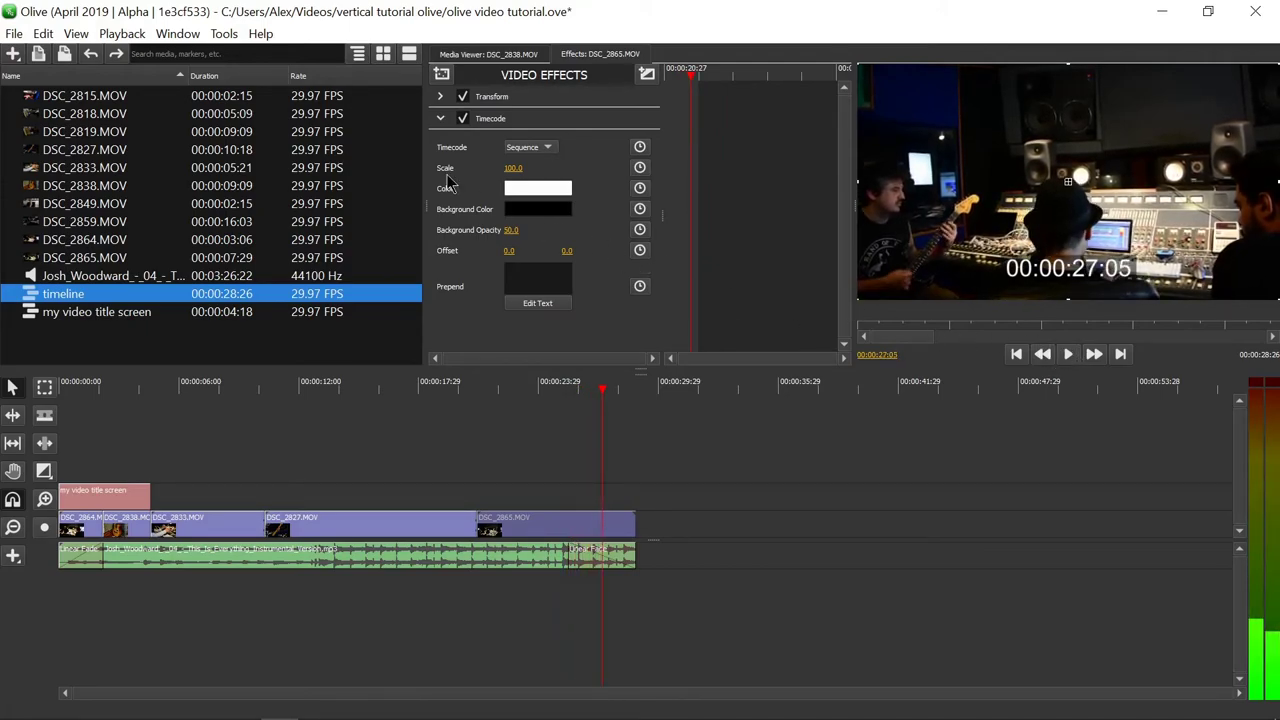
pyautogui.click(90, 54)
# Step: Add a Rich Text render effect, then undo it
pyautogui.click(443, 78)
pyautogui.moveTo(511, 180)
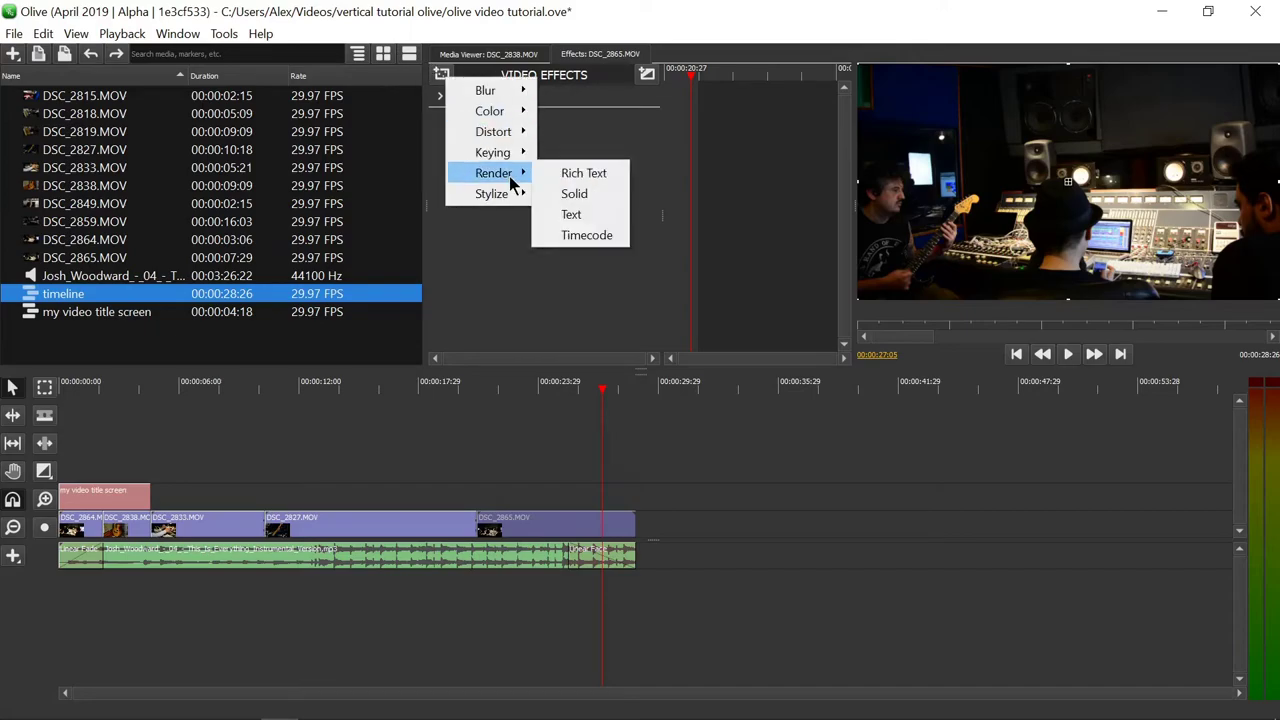
pyautogui.click(585, 172)
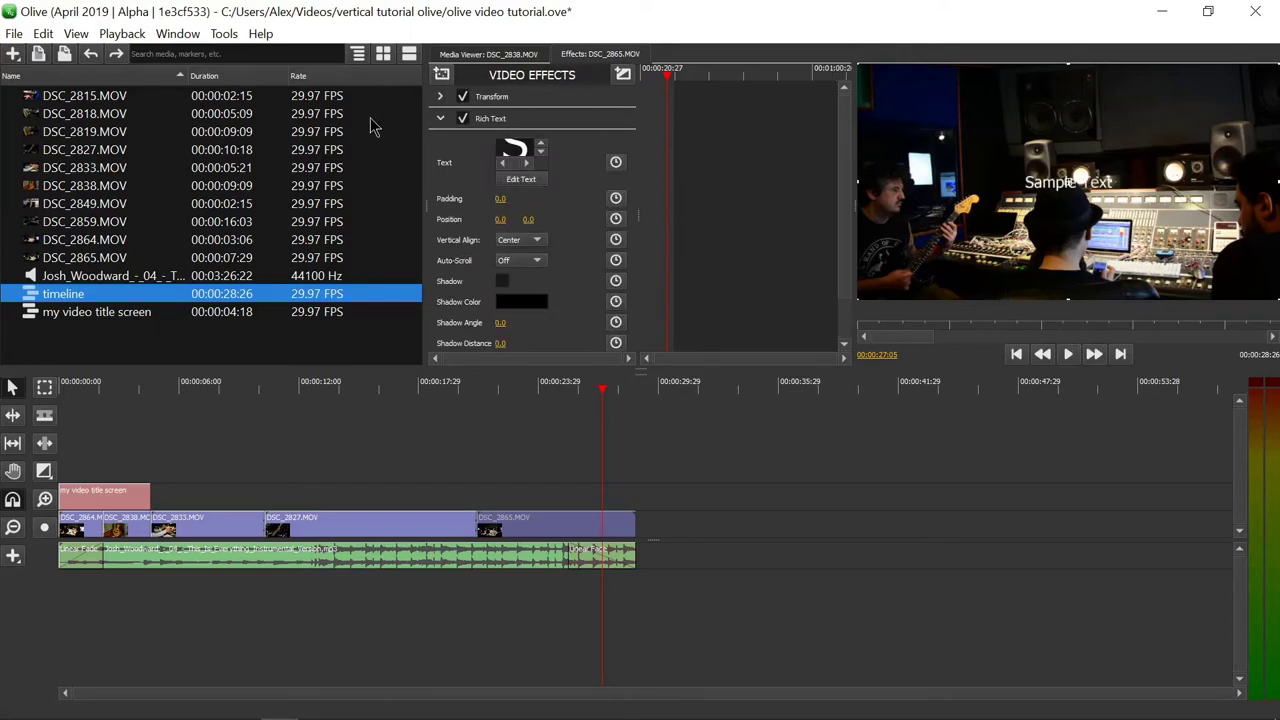
pyautogui.click(90, 54)
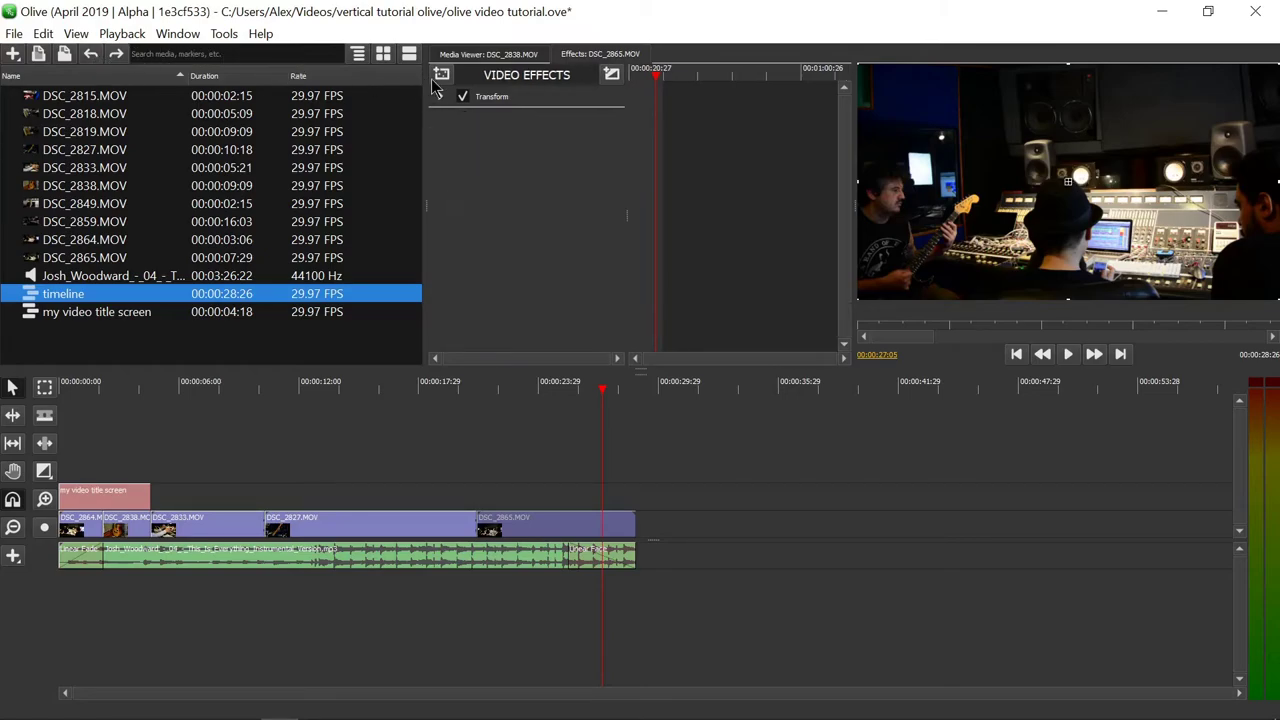
# Step: Add a Chromatic Aberration stylize effect with the playhead at 00:00:23:11
pyautogui.click(442, 76)
pyautogui.moveTo(516, 172)
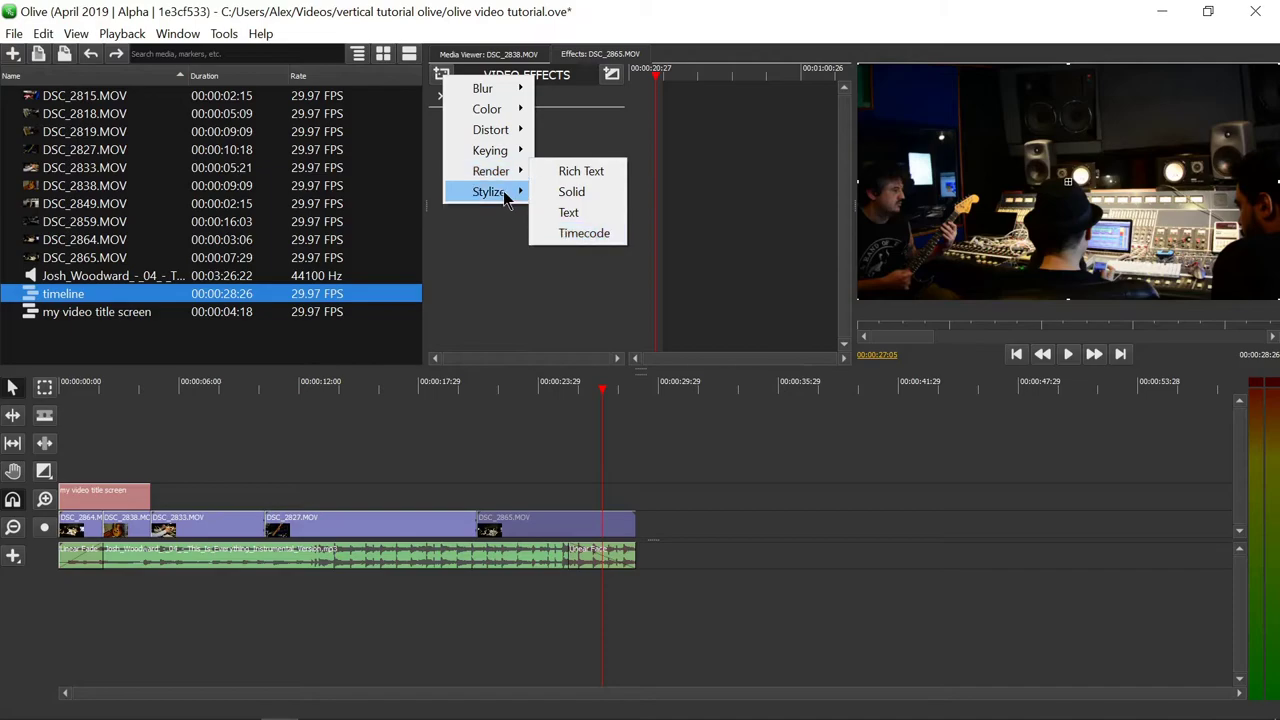
pyautogui.moveTo(505, 195)
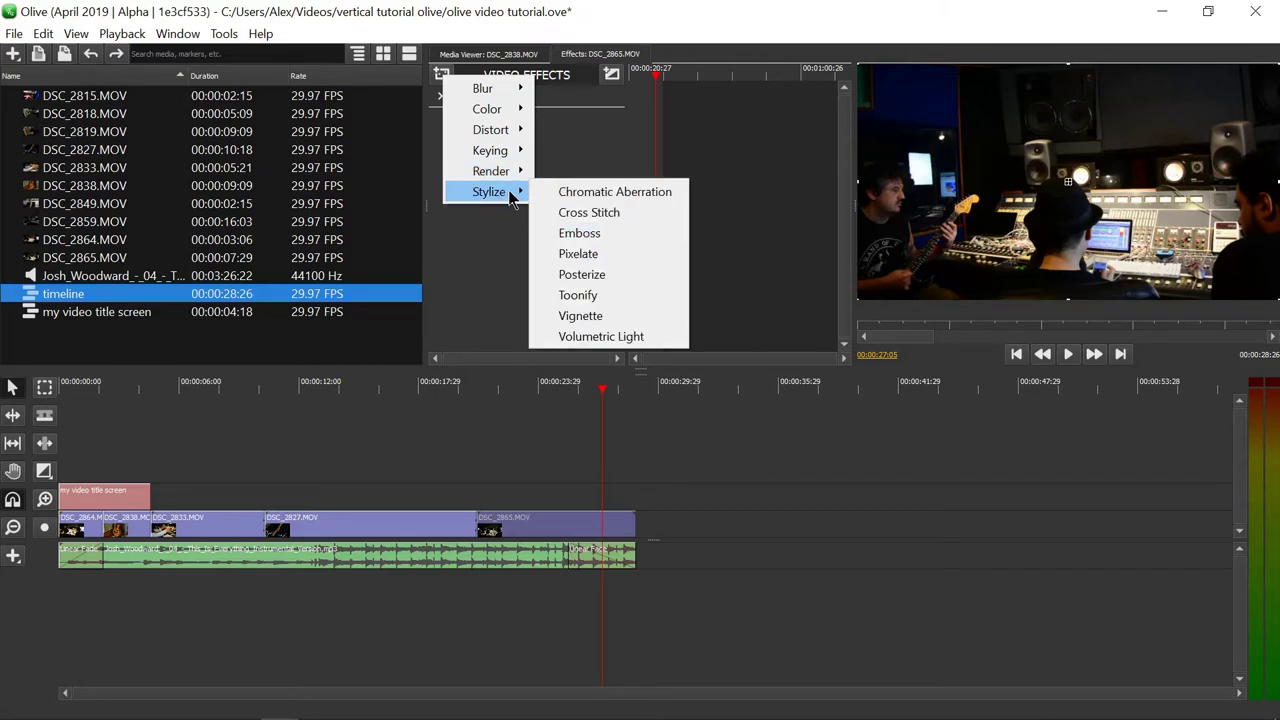
pyautogui.click(636, 191)
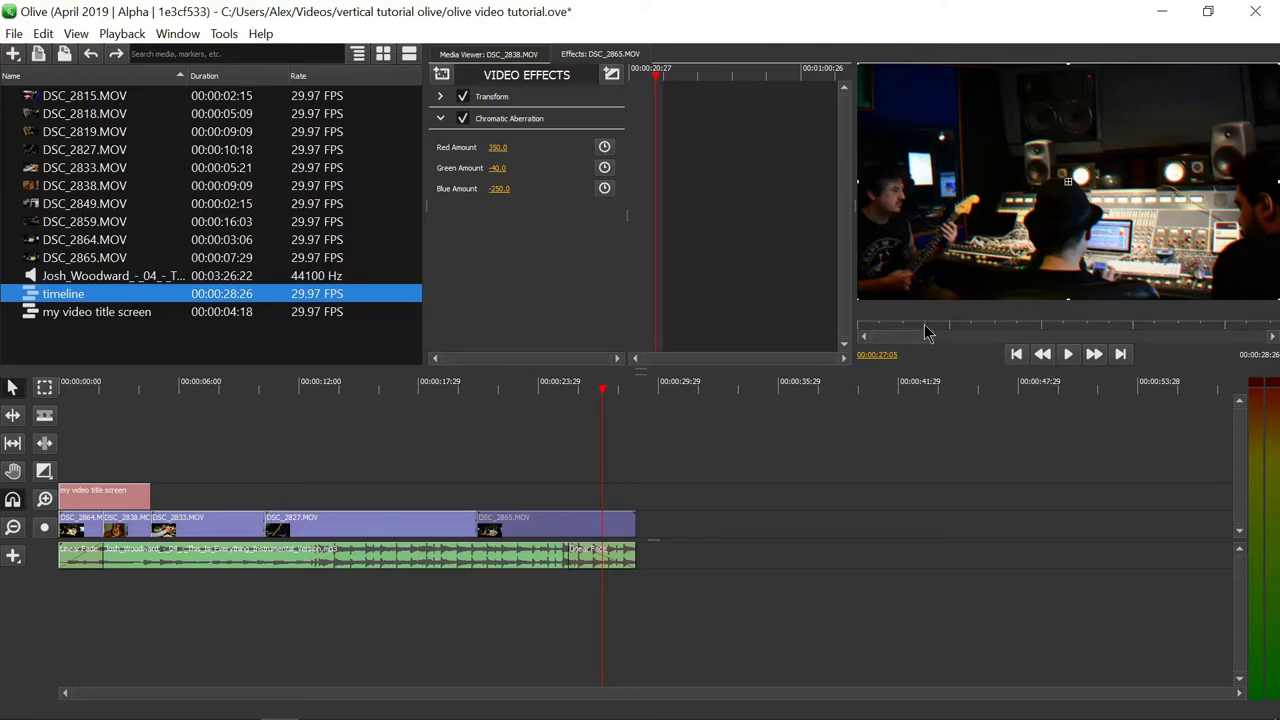
pyautogui.click(529, 390)
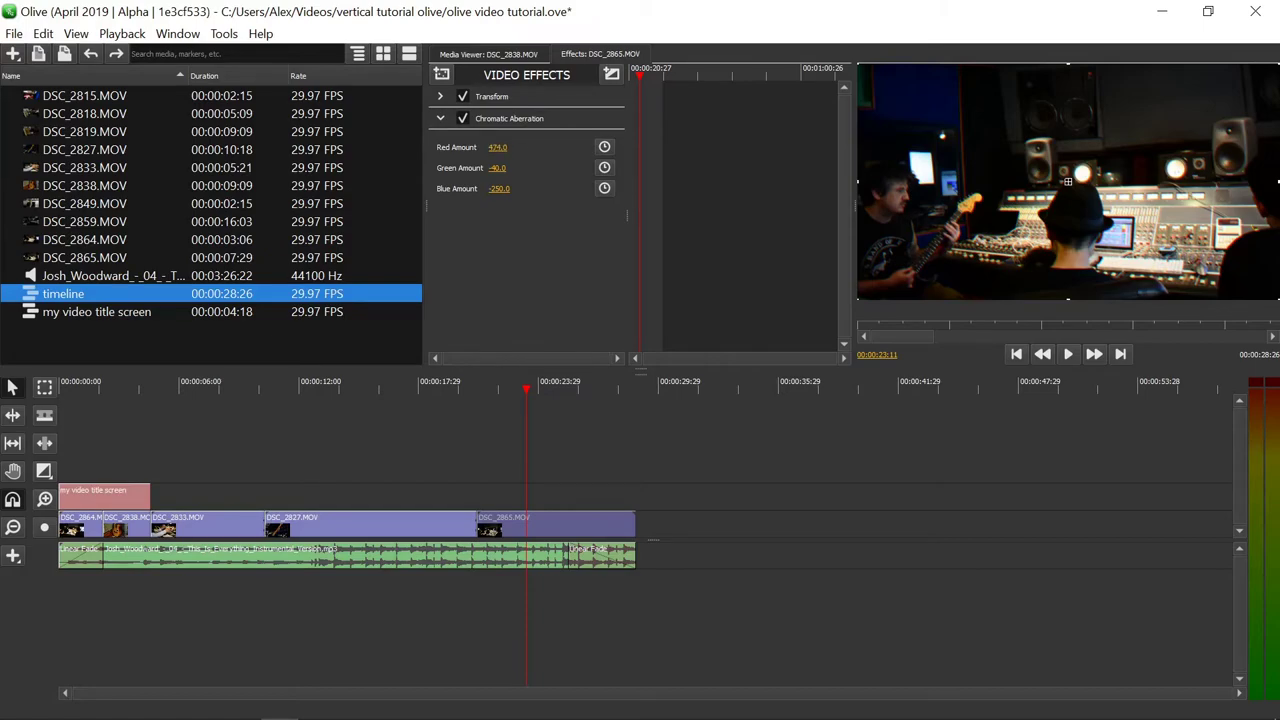
# Step: Set Red Amount 1114.0 and Green Amount 2005.0, then preview the fringing
pyautogui.moveTo(497, 147); pyautogui.dragTo(630, 170)
pyautogui.click(499, 168)
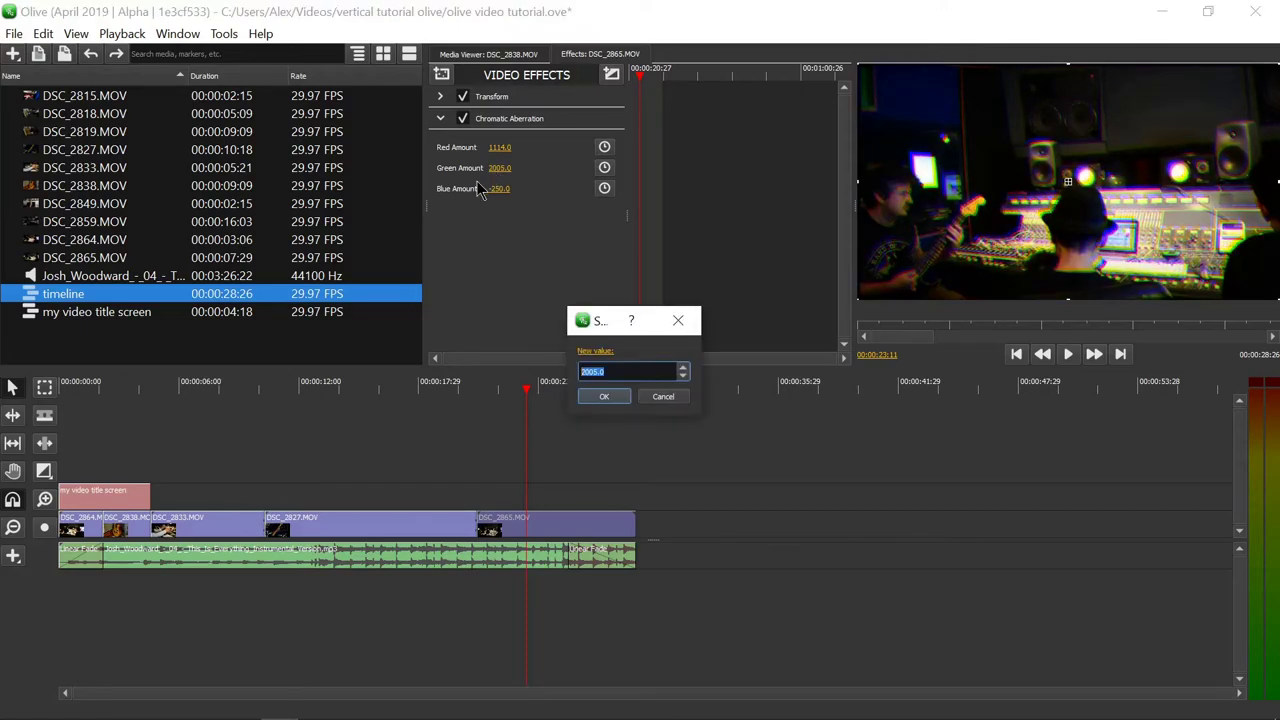
pyautogui.click(604, 396)
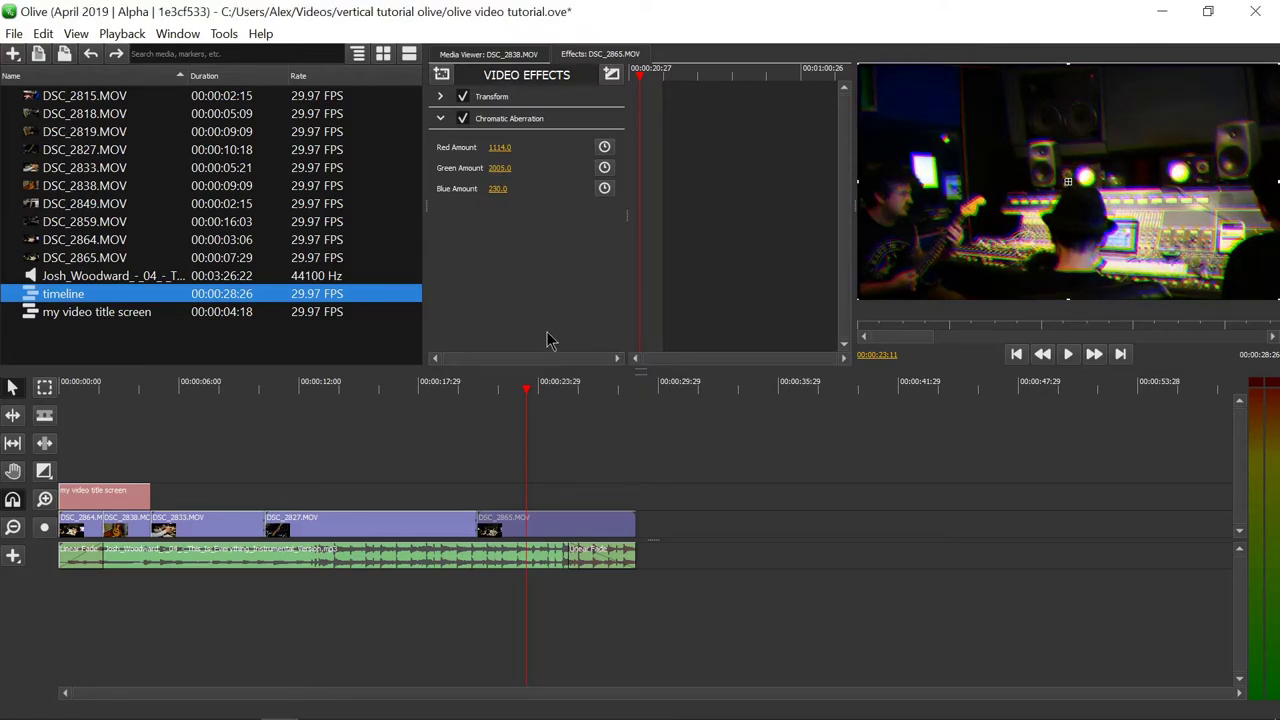
pyautogui.click(512, 390)
pyautogui.press('space')
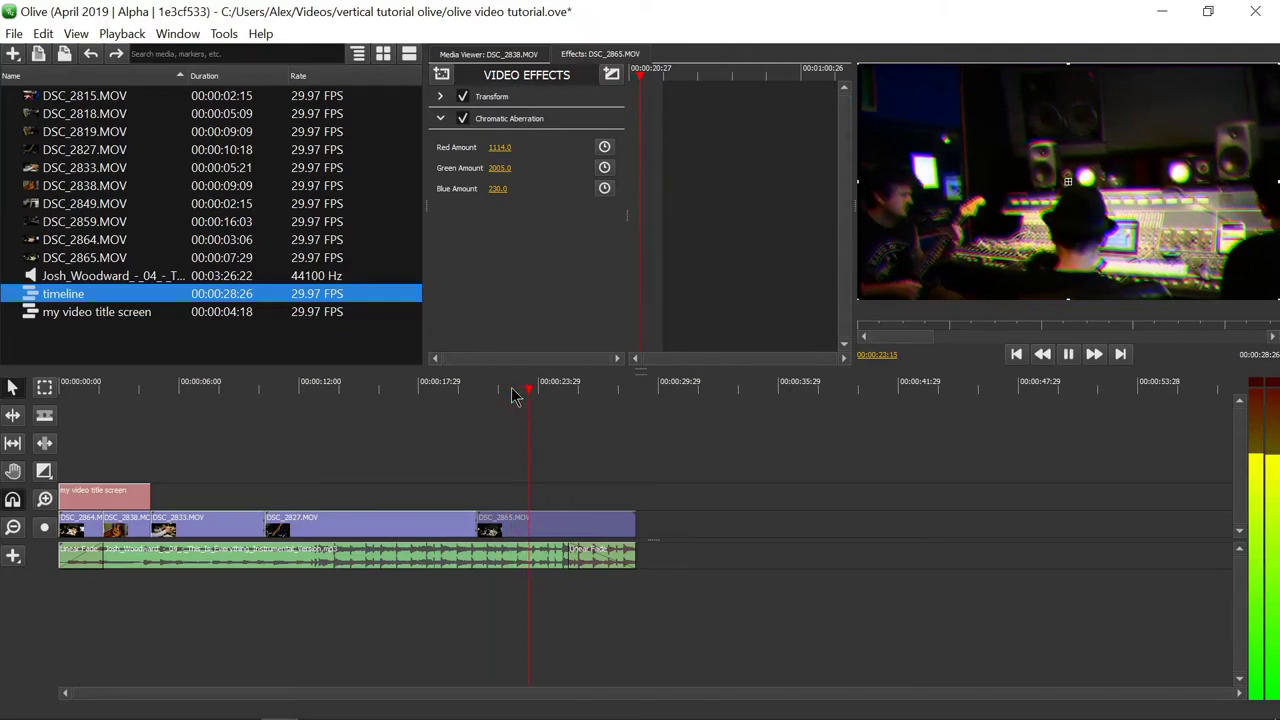
pyautogui.press('space')
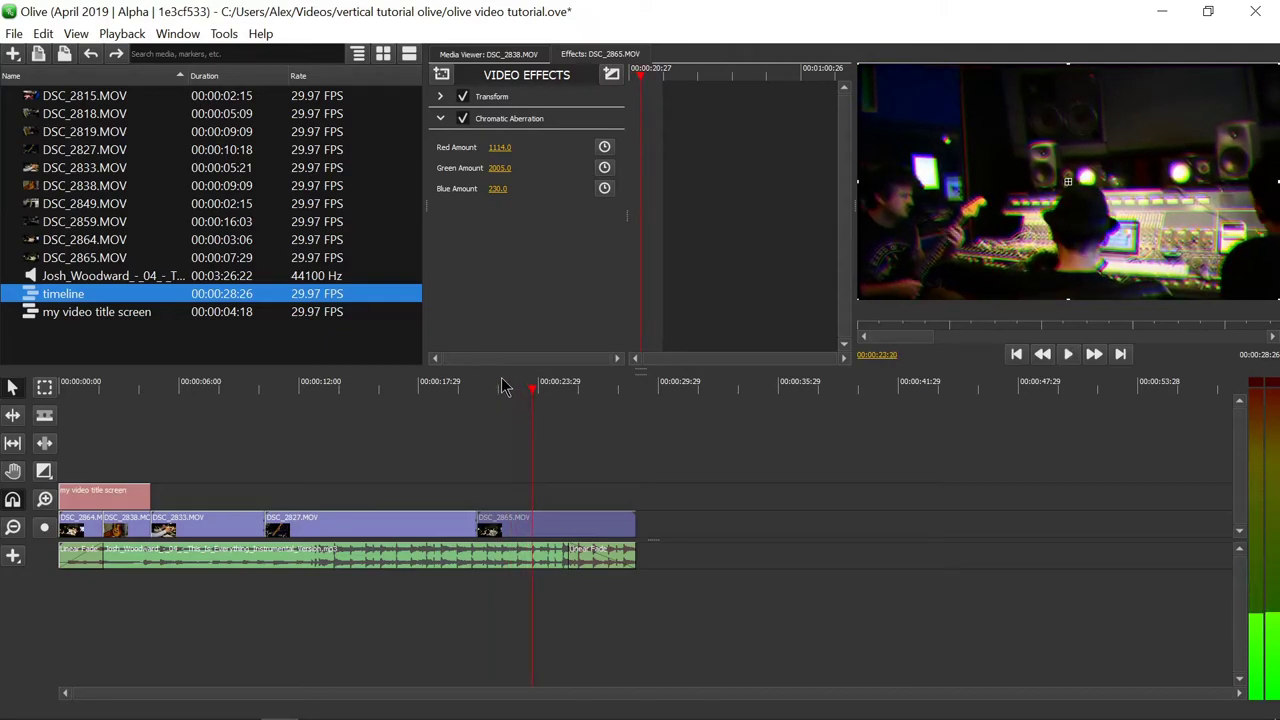
# Step: Add Shake with Frequency 51.0, enlarge Scale to 146.0, and preview from about 00:00:22
pyautogui.click(440, 76)
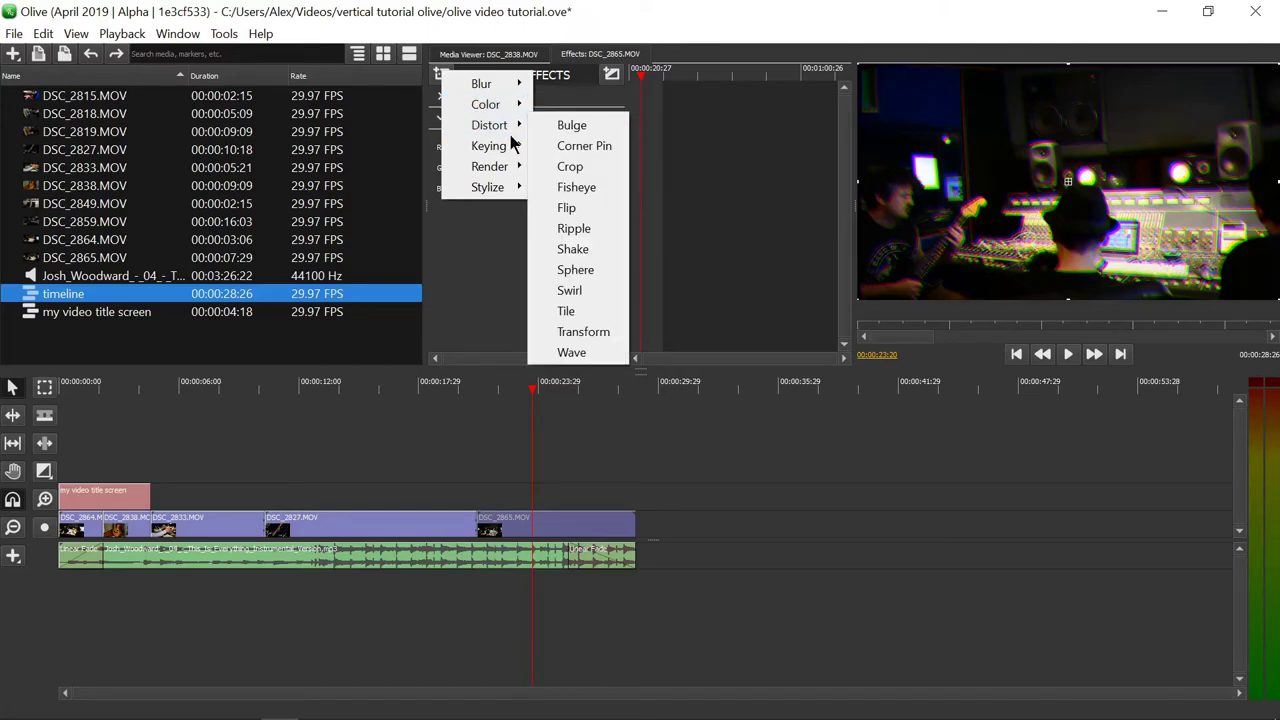
pyautogui.click(601, 253)
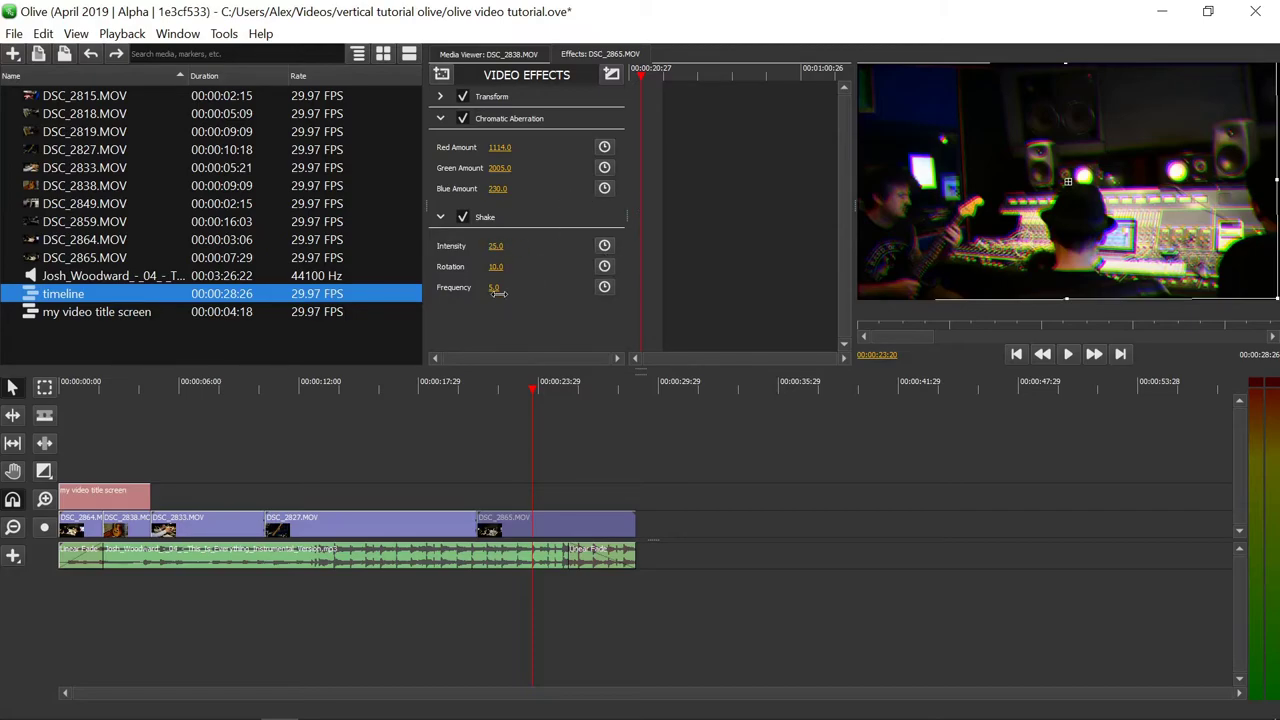
pyautogui.moveTo(497, 291); pyautogui.dragTo(540, 291)
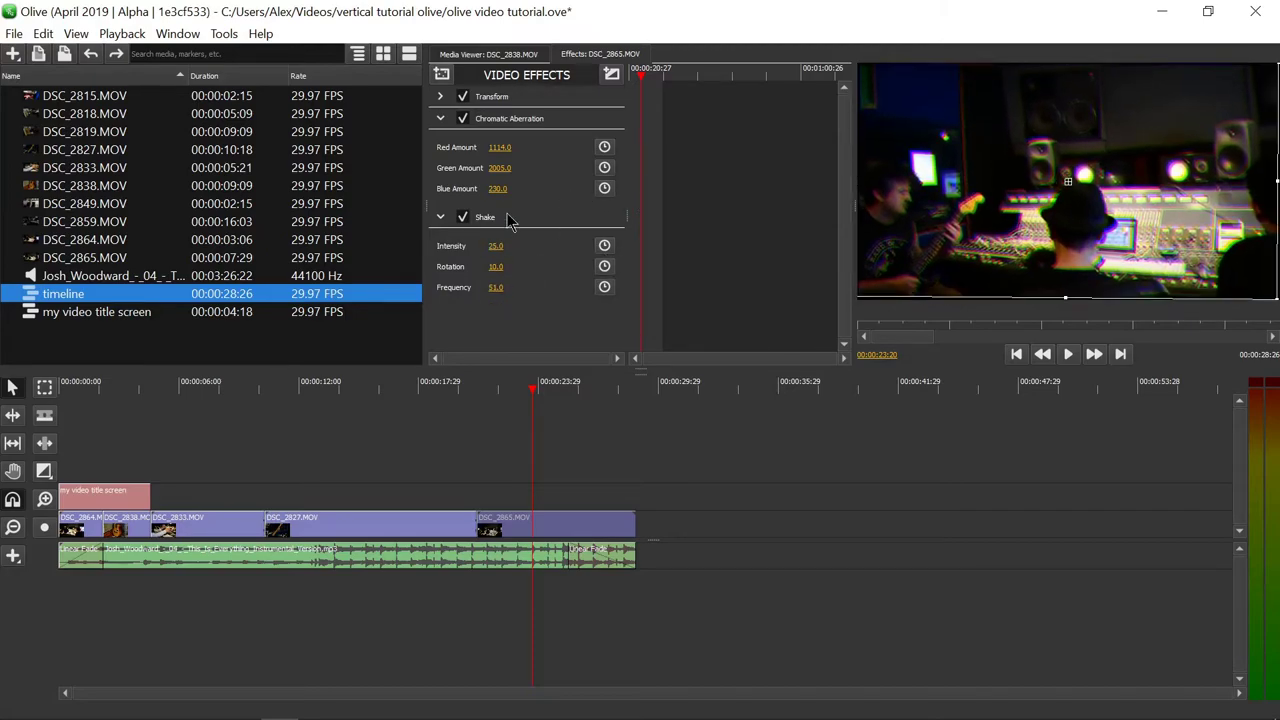
pyautogui.click(441, 97)
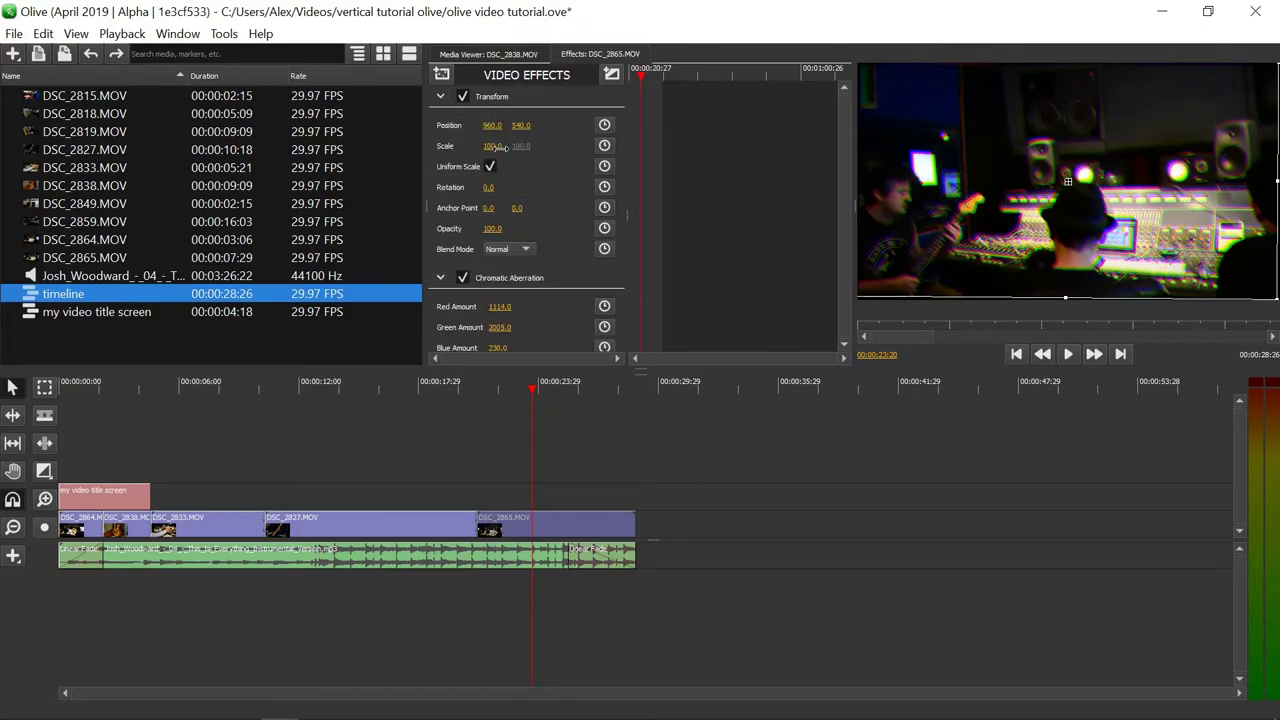
pyautogui.moveTo(497, 146); pyautogui.dragTo(512, 186)
pyautogui.click(490, 393)
pyautogui.press('space')
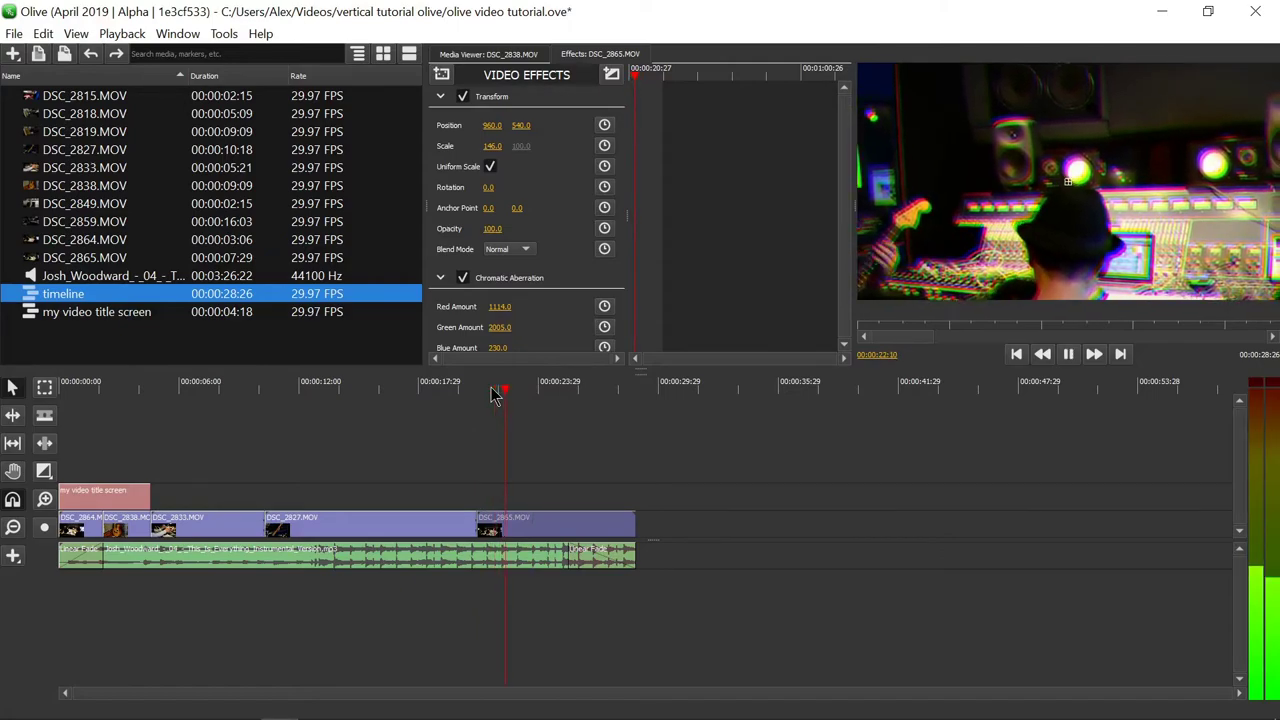
pyautogui.press('space')
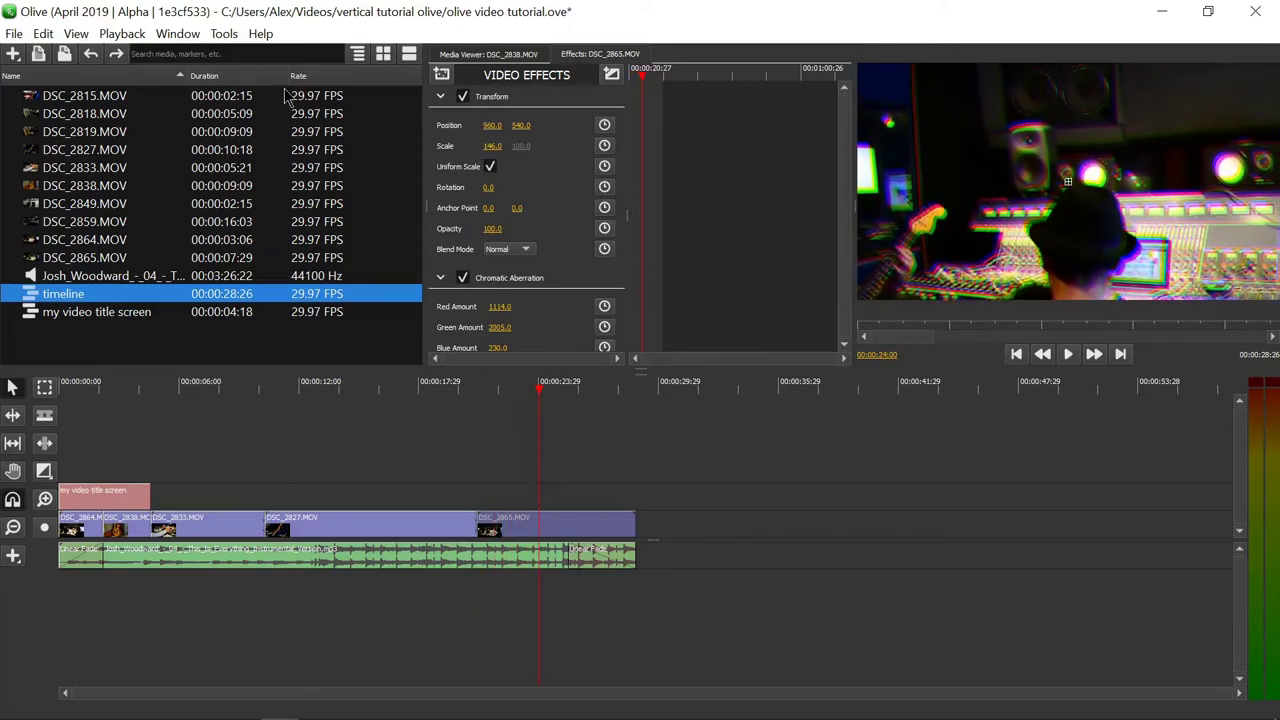
# Step: Undo the scale change and the Green and Blue Amount changes
pyautogui.click(90, 55)
pyautogui.click(90, 55)
pyautogui.click(90, 55)
# Step: Undo the Chromatic Aberration effect and add a Cross Stitch stylize effect
pyautogui.click(90, 55)
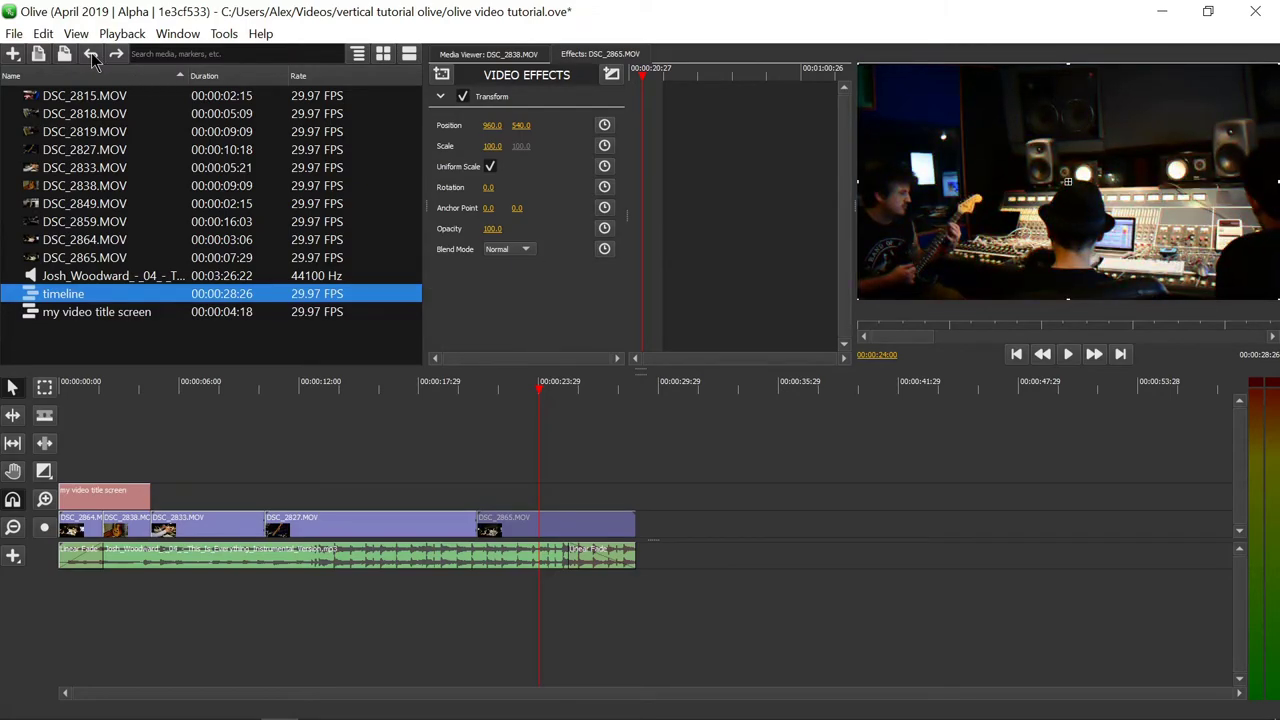
pyautogui.click(438, 78)
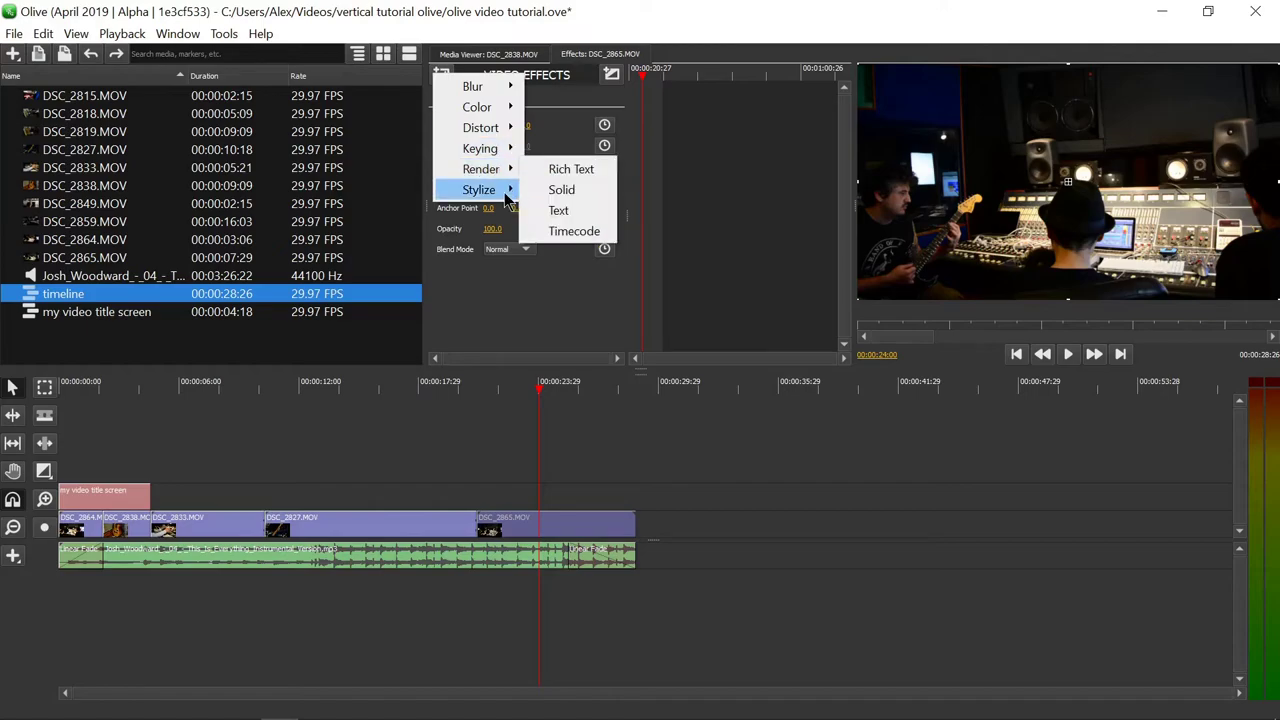
pyautogui.moveTo(479, 189)
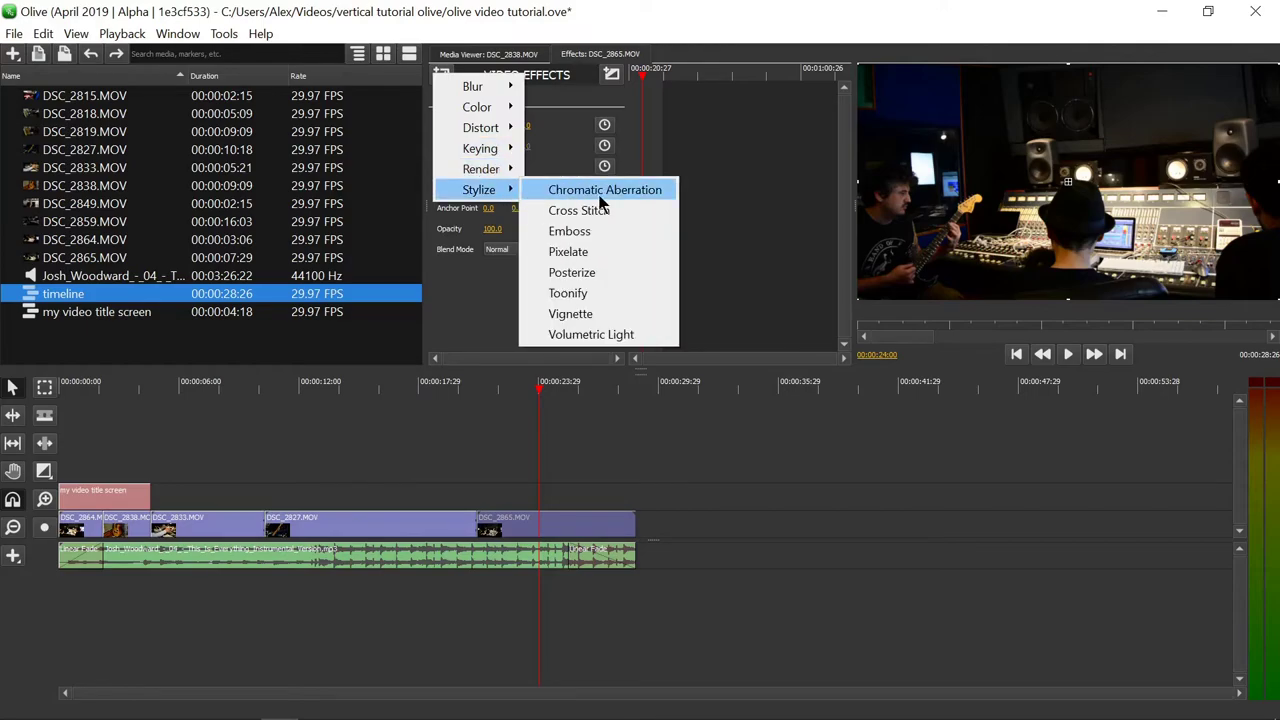
pyautogui.click(578, 209)
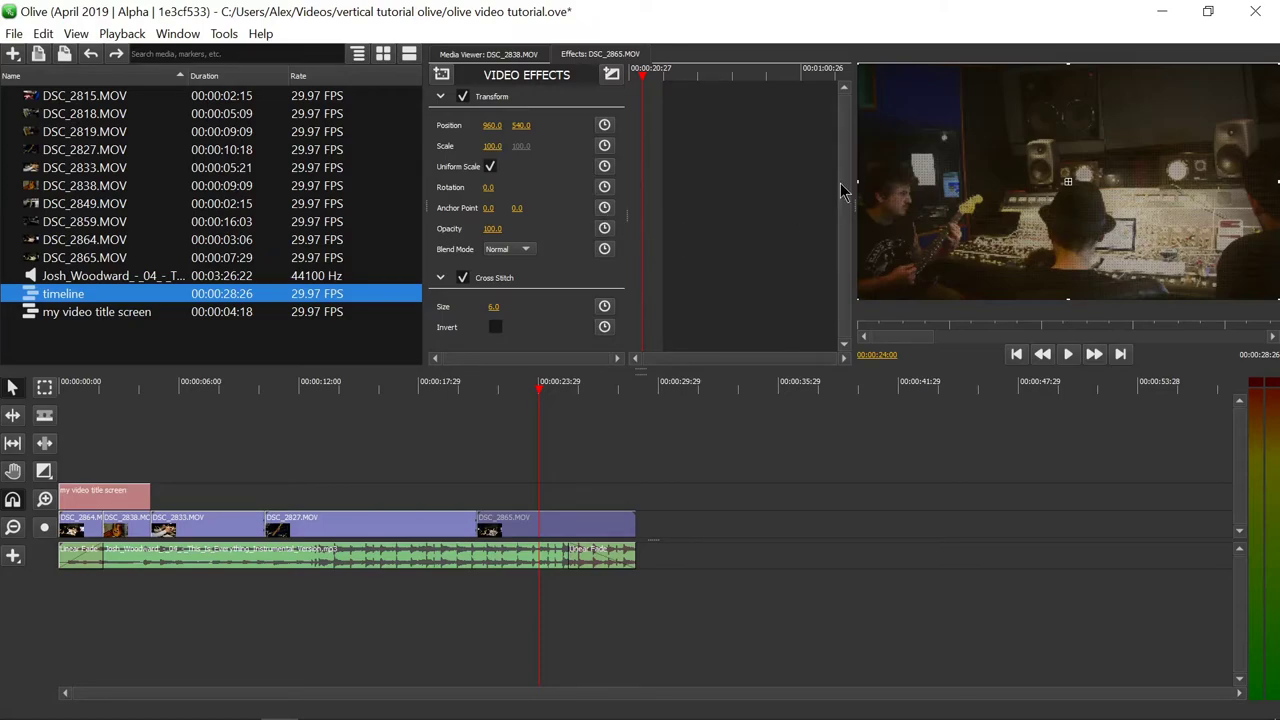
# Step: Raise the Cross Stitch Size to 216, then delete the effect
pyautogui.moveTo(494, 306); pyautogui.dragTo(740, 306)
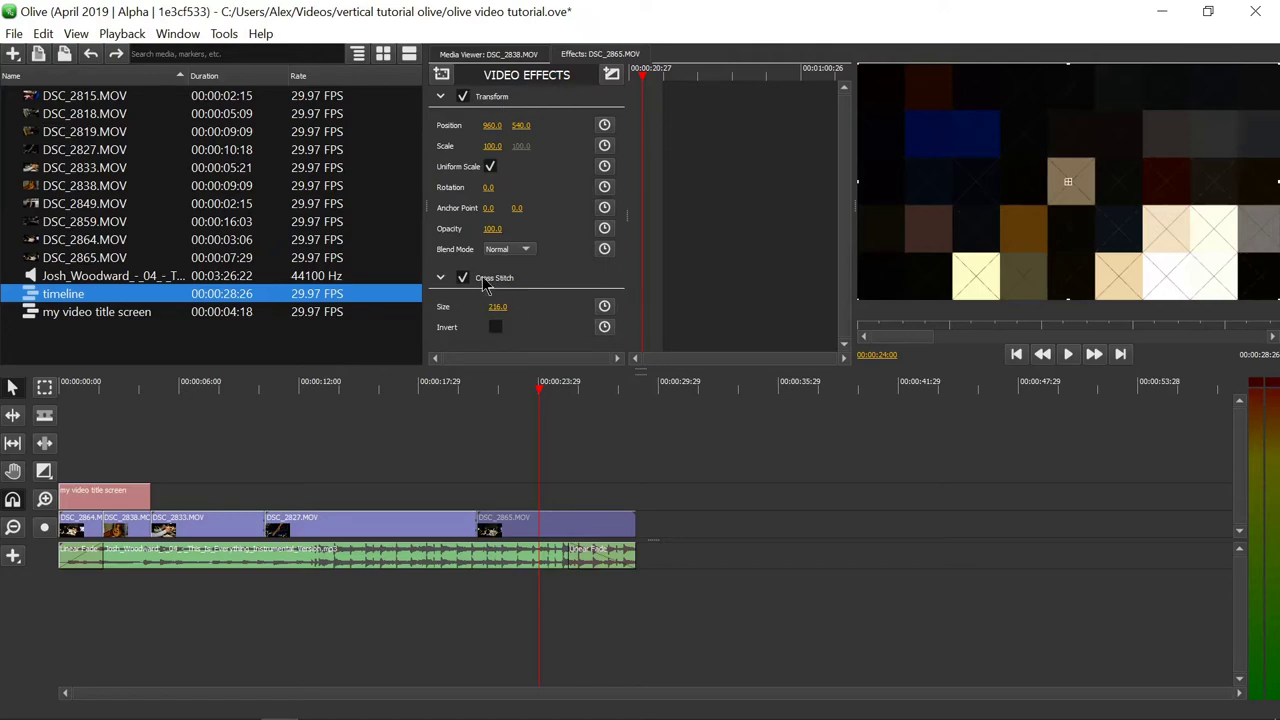
pyautogui.click(512, 285)
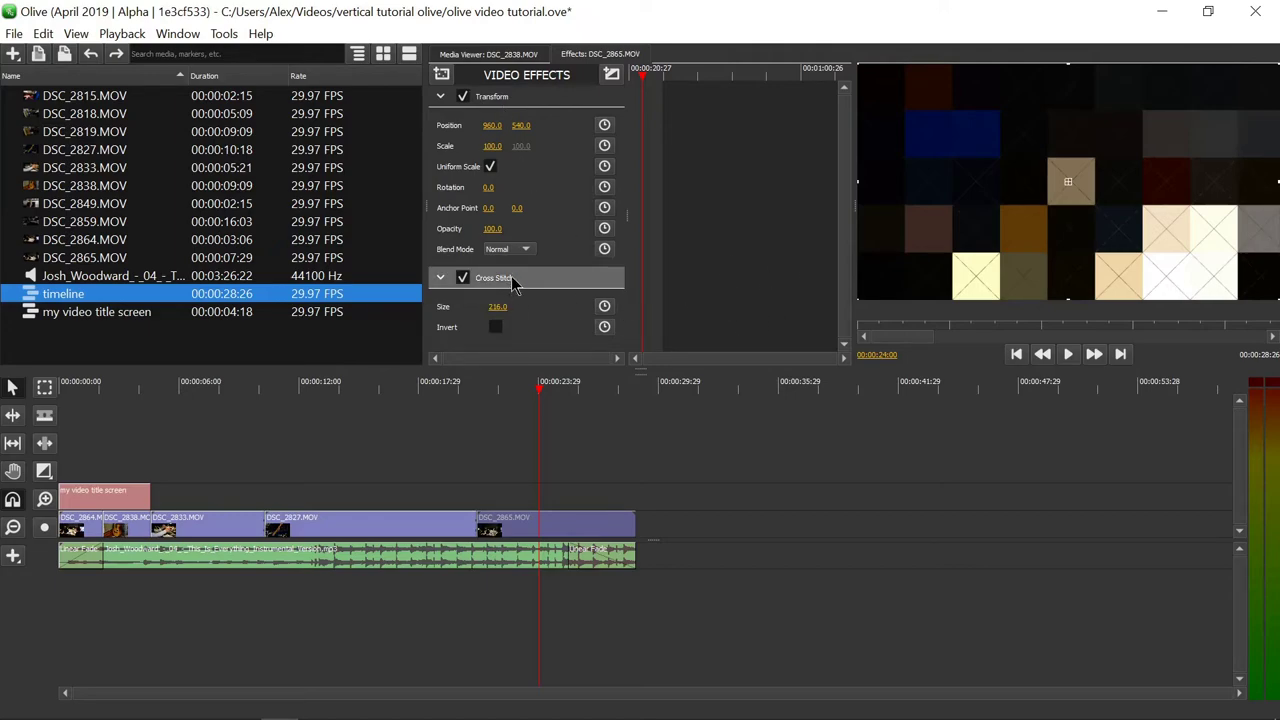
pyautogui.press('Delete')
# Step: Add an Emboss stylize effect to the studio clip
pyautogui.click(441, 75)
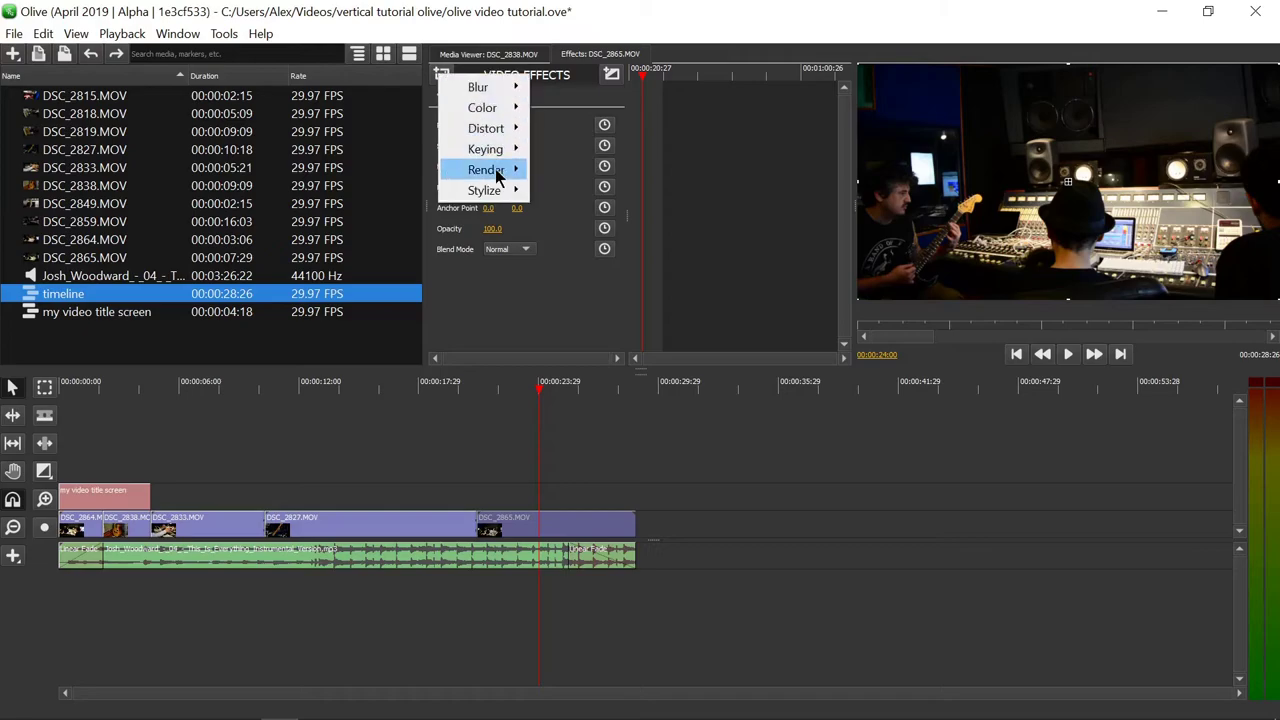
pyautogui.moveTo(490, 190)
pyautogui.click(576, 231)
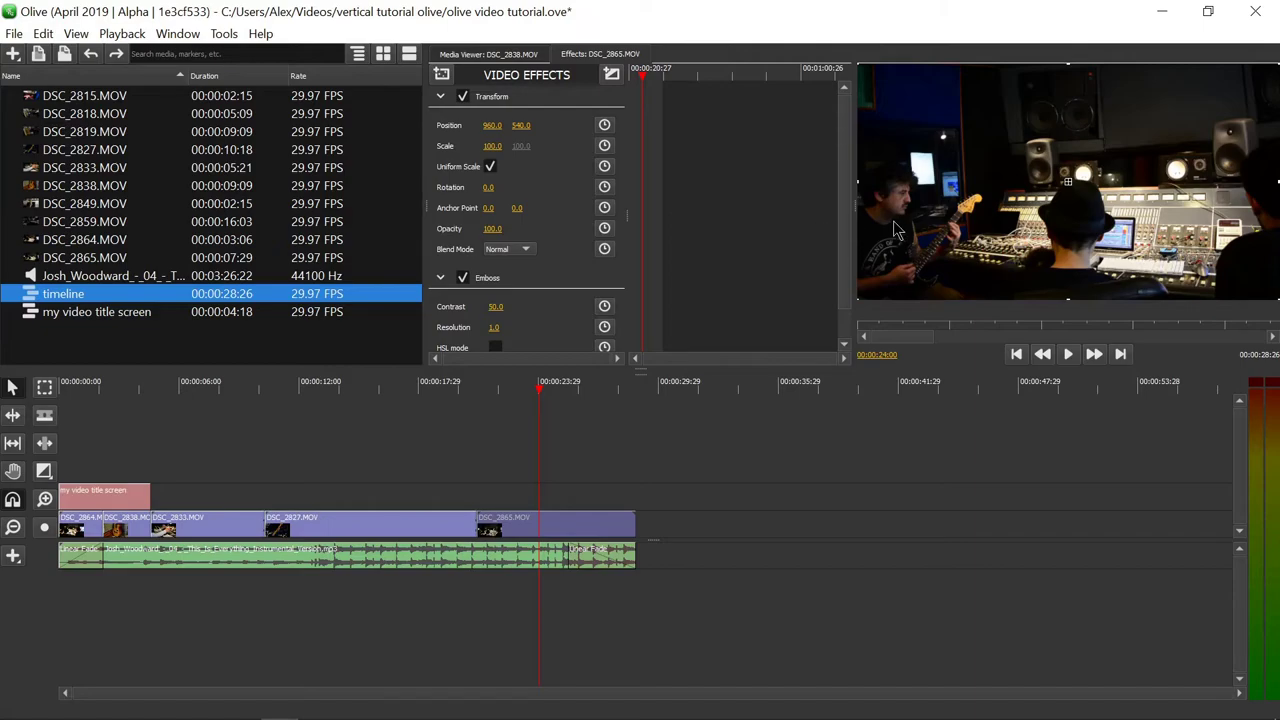
pyautogui.scroll(-1, 840, 222)
pyautogui.scroll(-1, 840, 222)
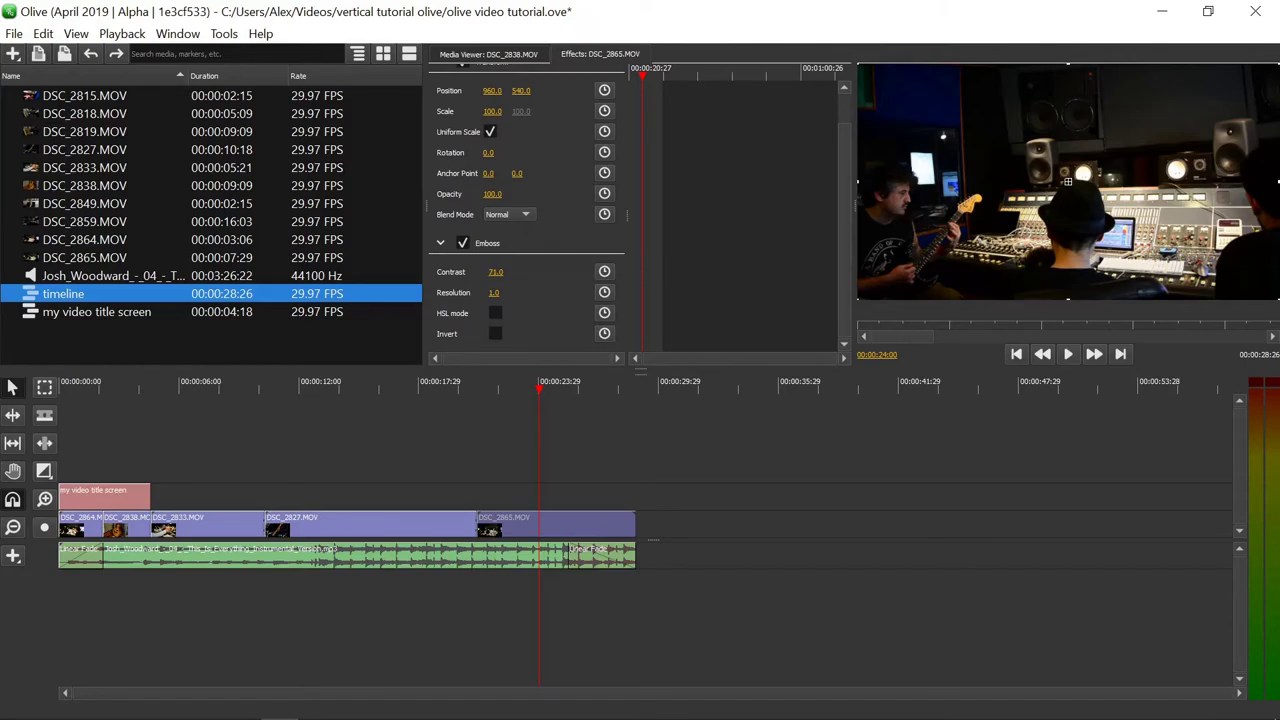
# Step: Set Emboss Contrast to 100 and Resolution to 51, then delete the effect
pyautogui.moveTo(495, 272); pyautogui.dragTo(529, 294)
pyautogui.click(495, 292)
pyautogui.click(662, 401)
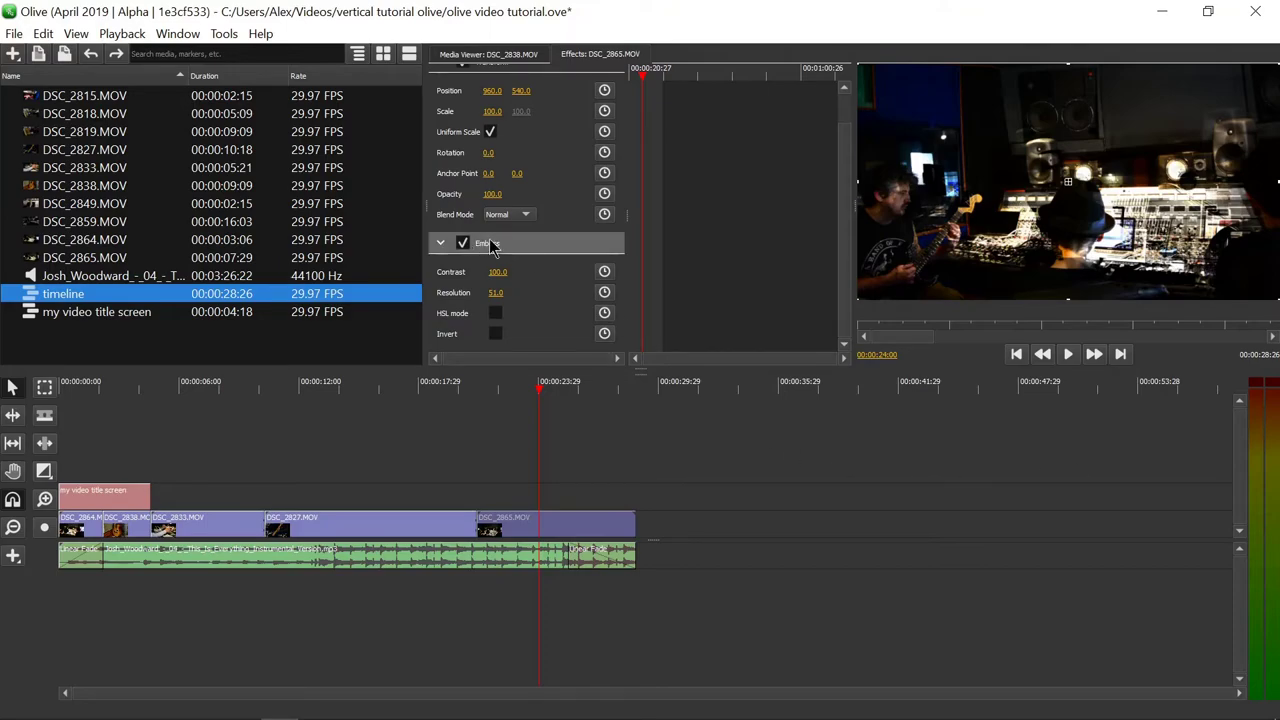
pyautogui.press('Delete')
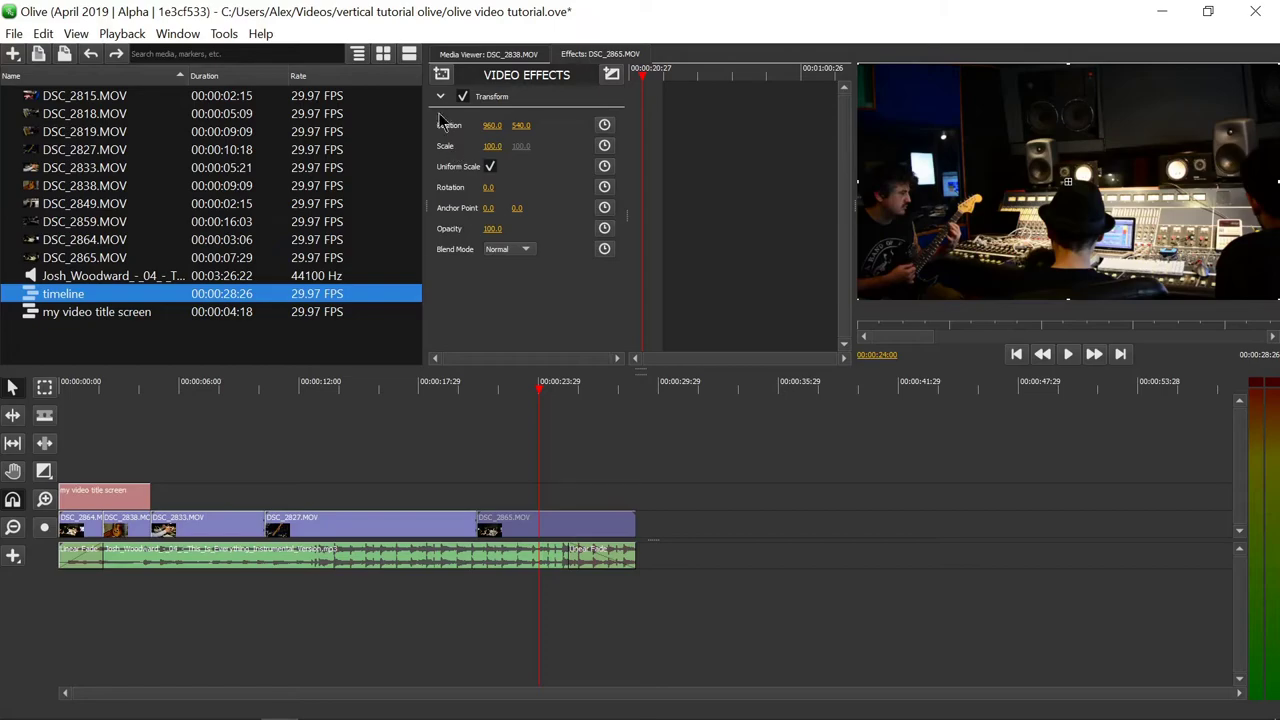
# Step: Add Pixelate, set it to 12 horizontal by 5 vertical pixels, and select its header
pyautogui.click(443, 77)
pyautogui.moveTo(517, 188)
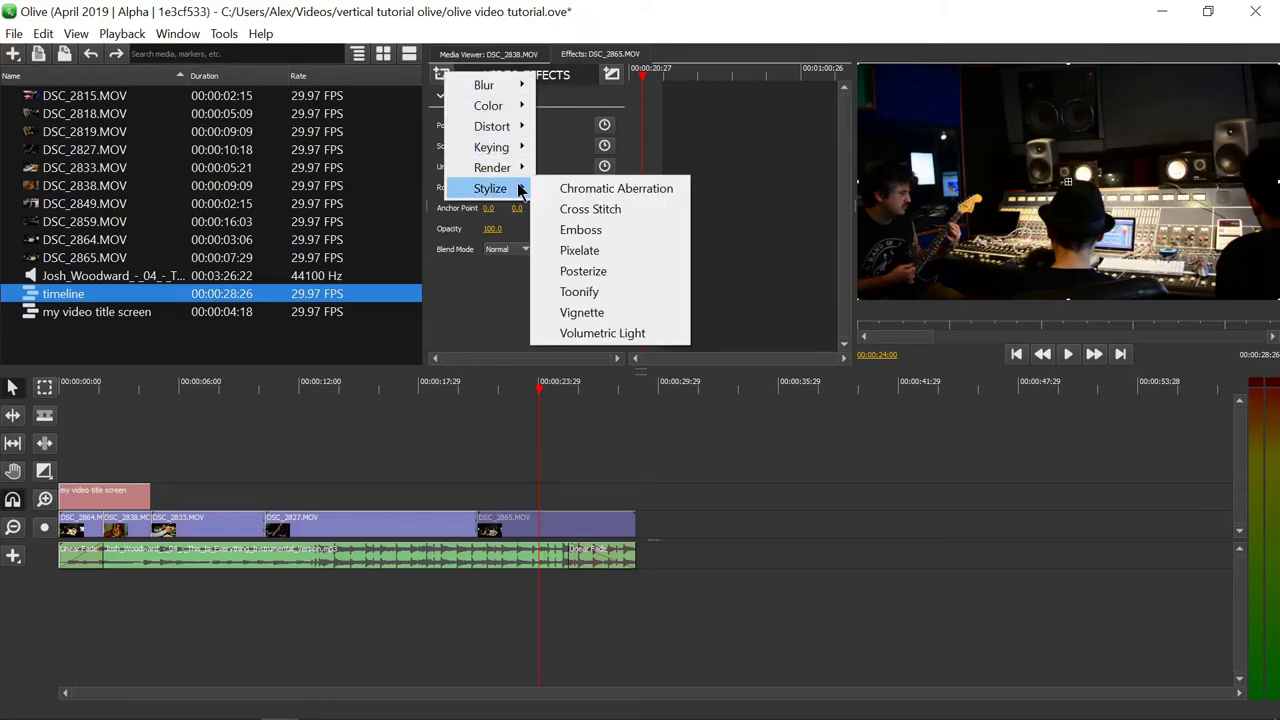
pyautogui.click(617, 257)
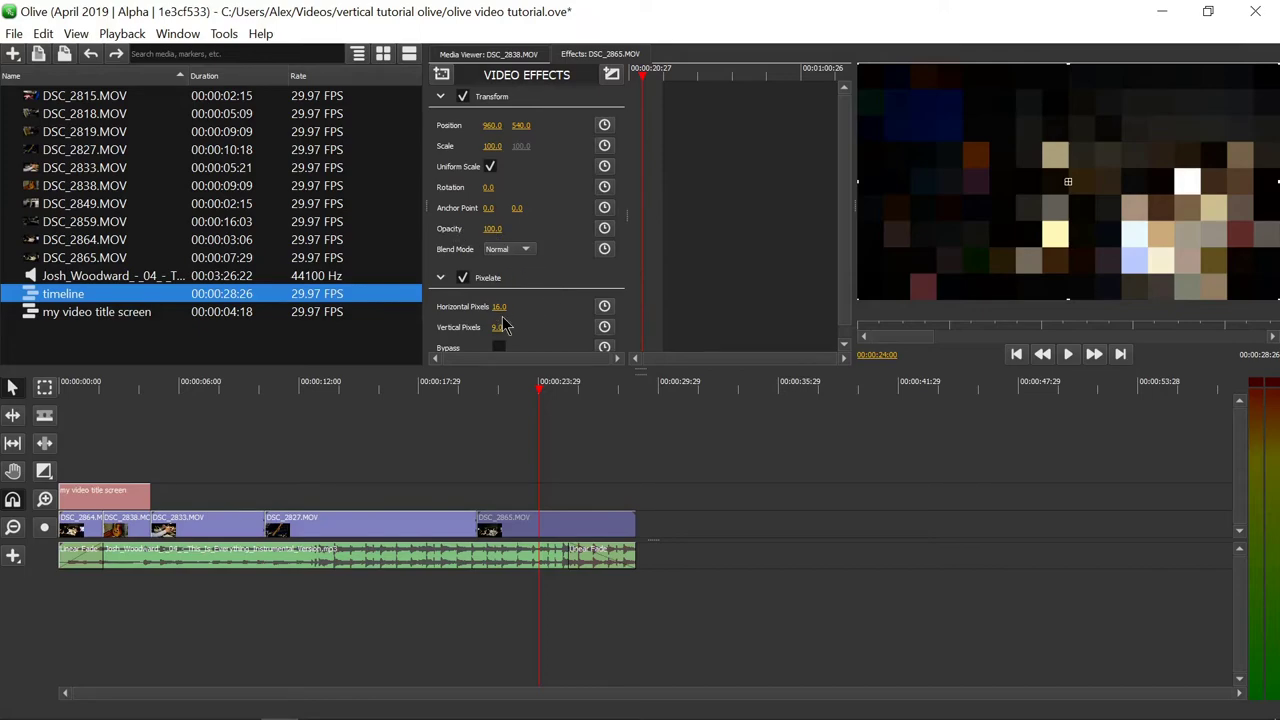
pyautogui.scroll(-1, 849, 280)
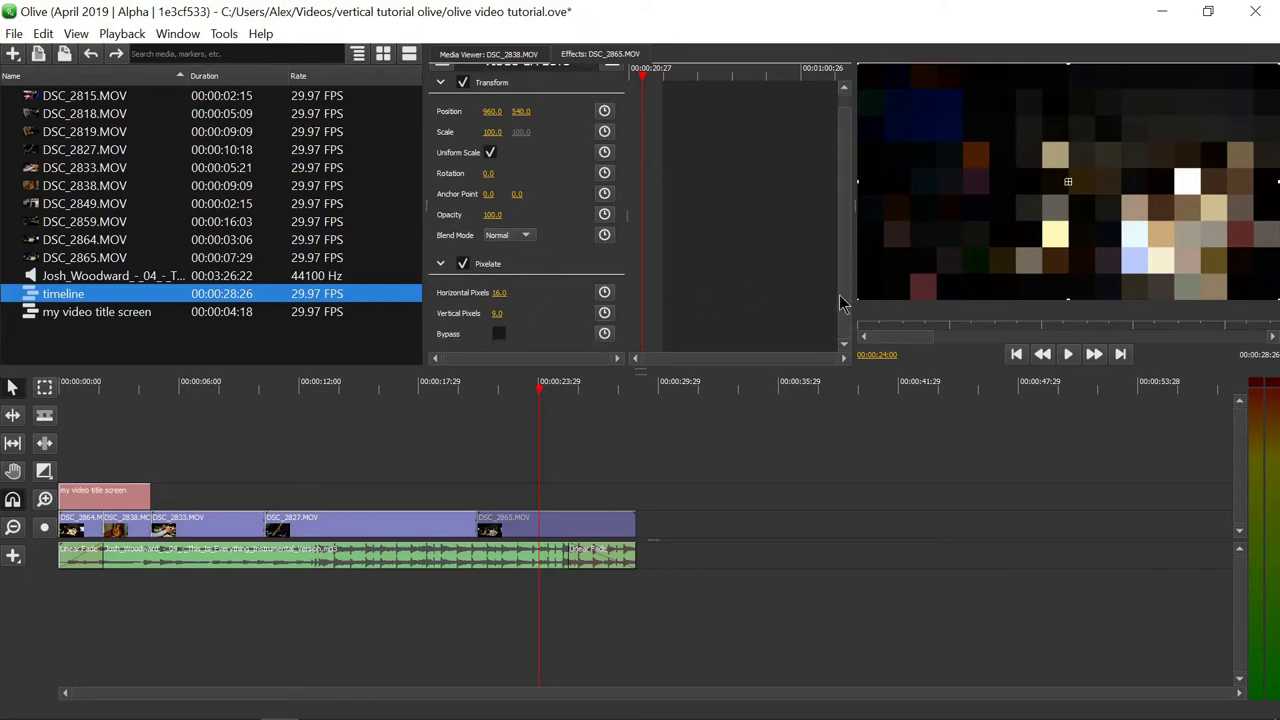
pyautogui.moveTo(498, 292)
pyautogui.mouseDown()
pyautogui.moveTo(560, 292)
pyautogui.moveTo(520, 313)
pyautogui.moveTo(540, 313)
pyautogui.moveTo(499, 313)
pyautogui.moveTo(470, 293)
pyautogui.moveTo(500, 293)
pyautogui.mouseUp()
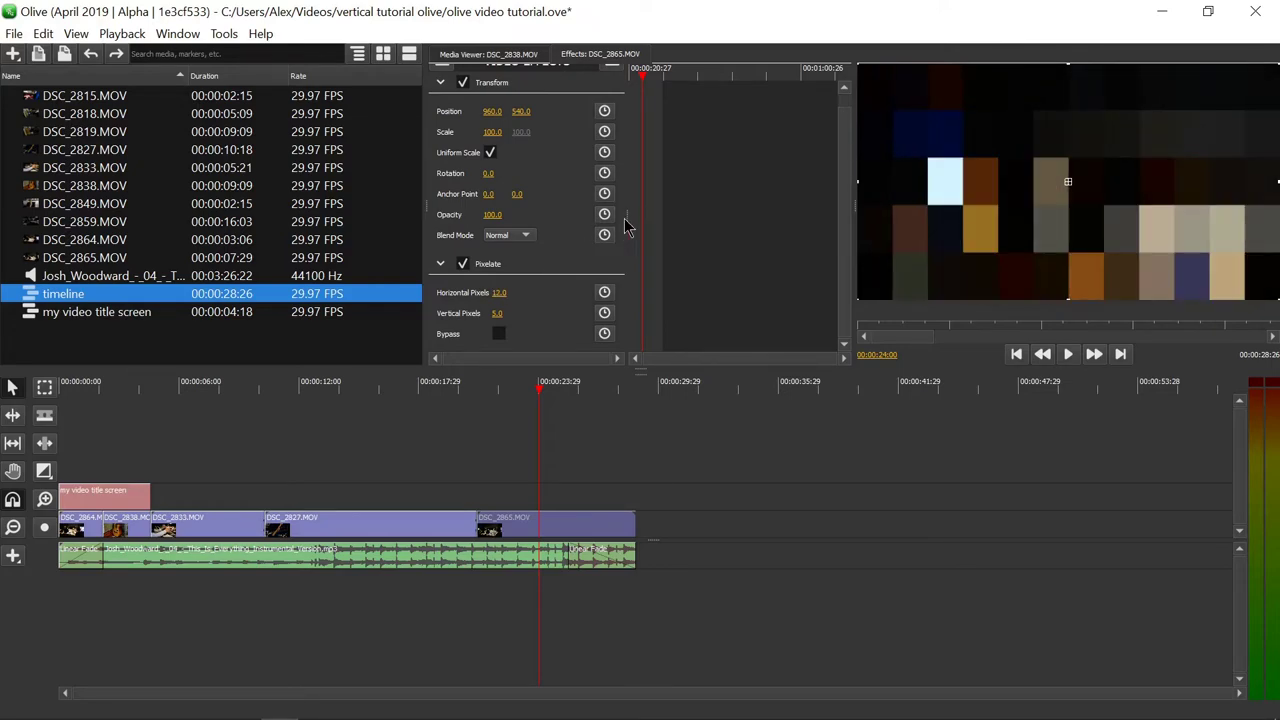
pyautogui.click(497, 268)
# Step: Remove Pixelate, then add Posterize and try Colors values of 2 and 110
pyautogui.press('Delete')
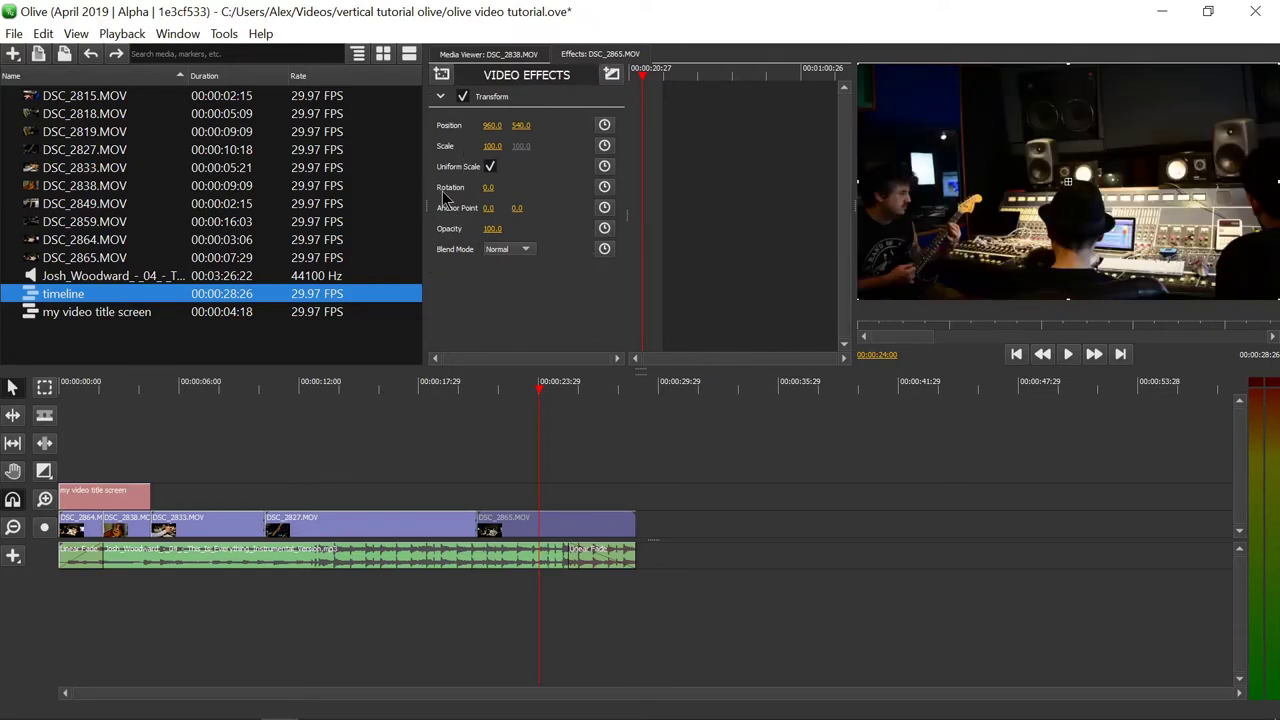
pyautogui.click(443, 75)
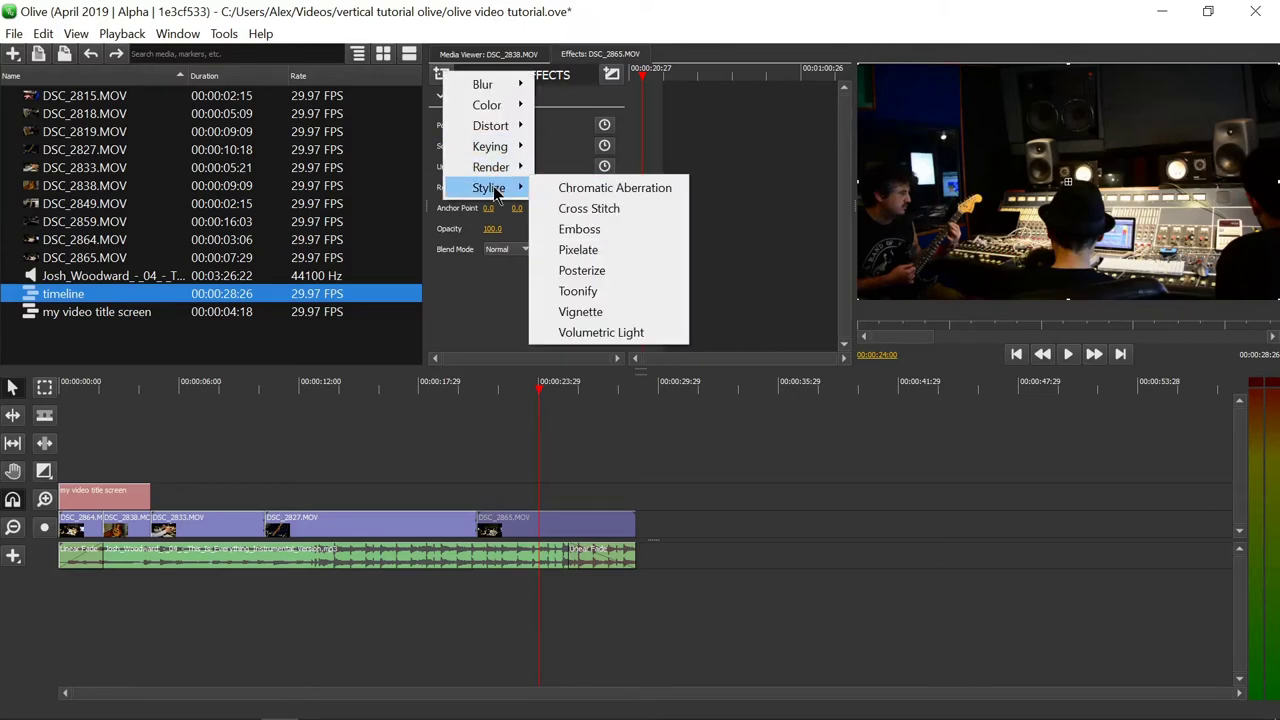
pyautogui.click(600, 277)
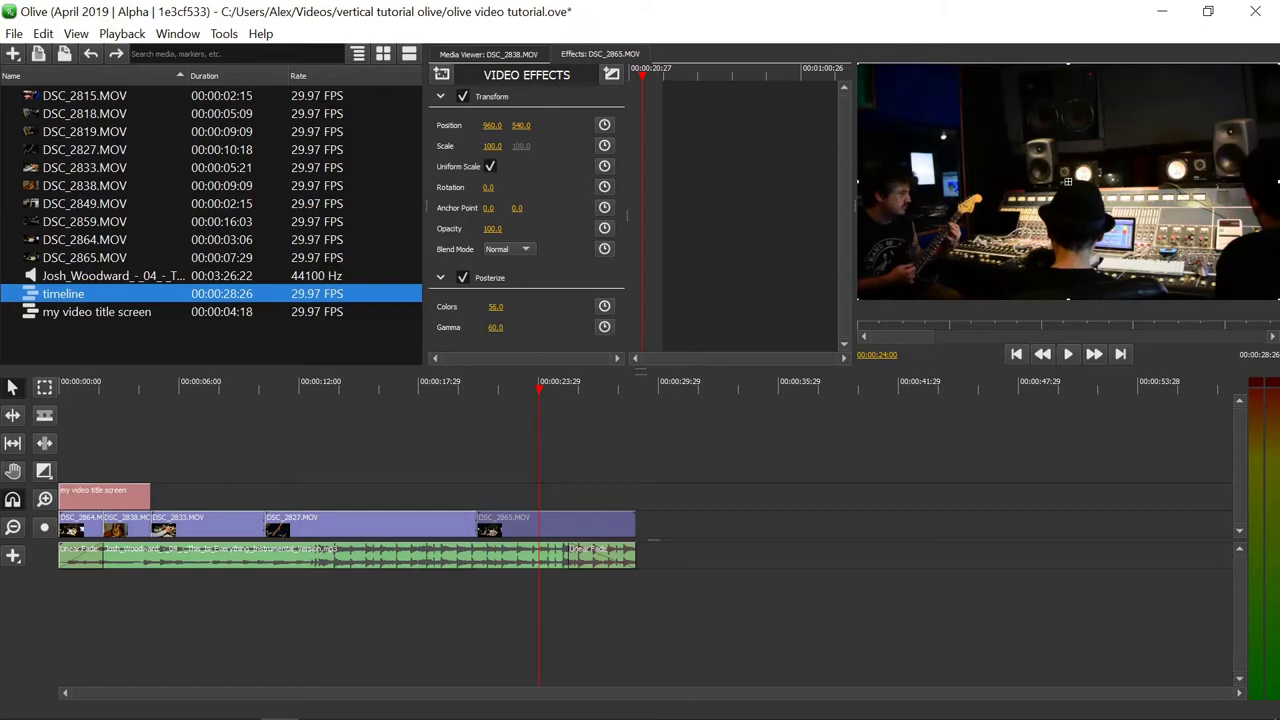
pyautogui.moveTo(495, 306); pyautogui.dragTo(457, 306)
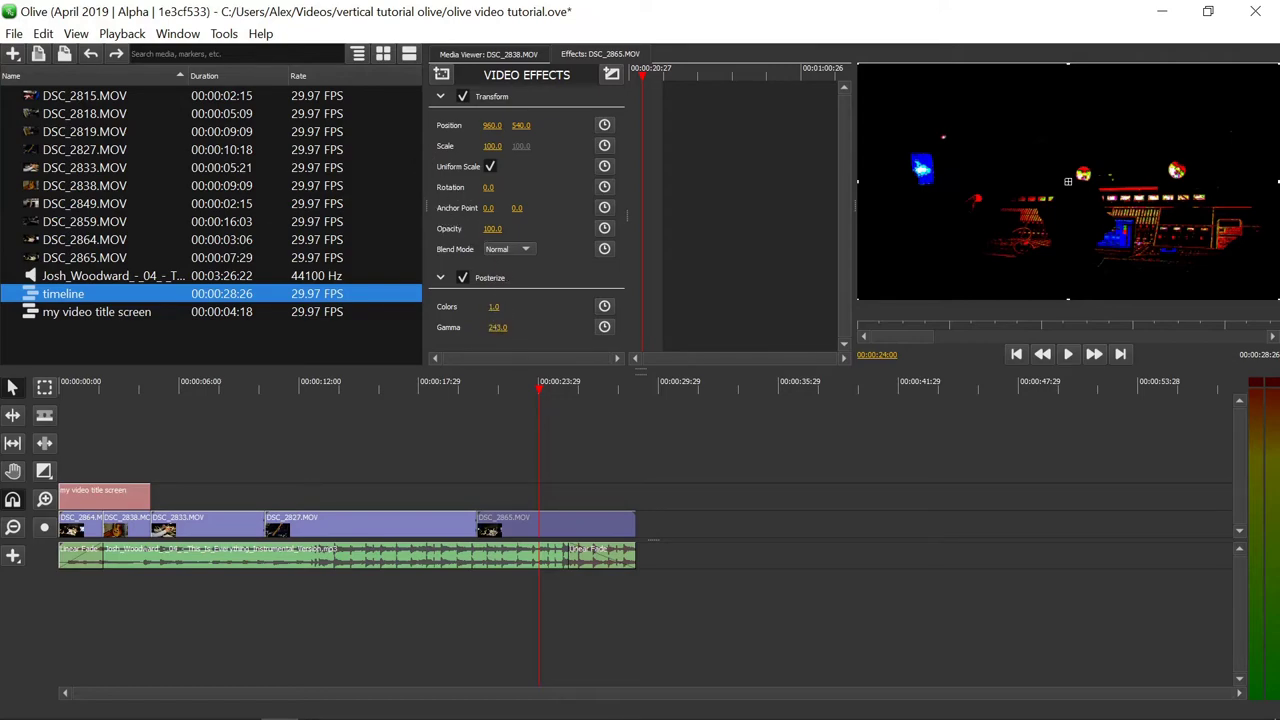
pyautogui.moveTo(493, 306); pyautogui.dragTo(545, 327)
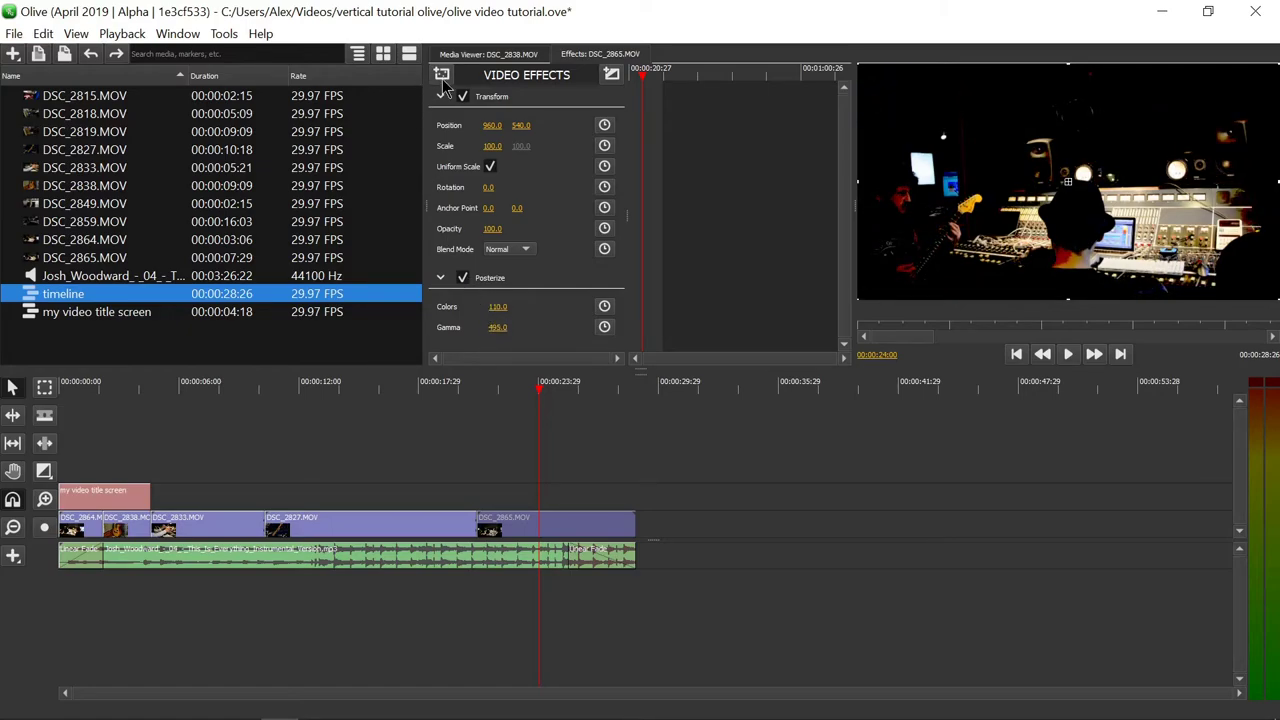
# Step: Delete the Posterize effect and bring up the Stylize effect list again
pyautogui.rightClick(489, 282)
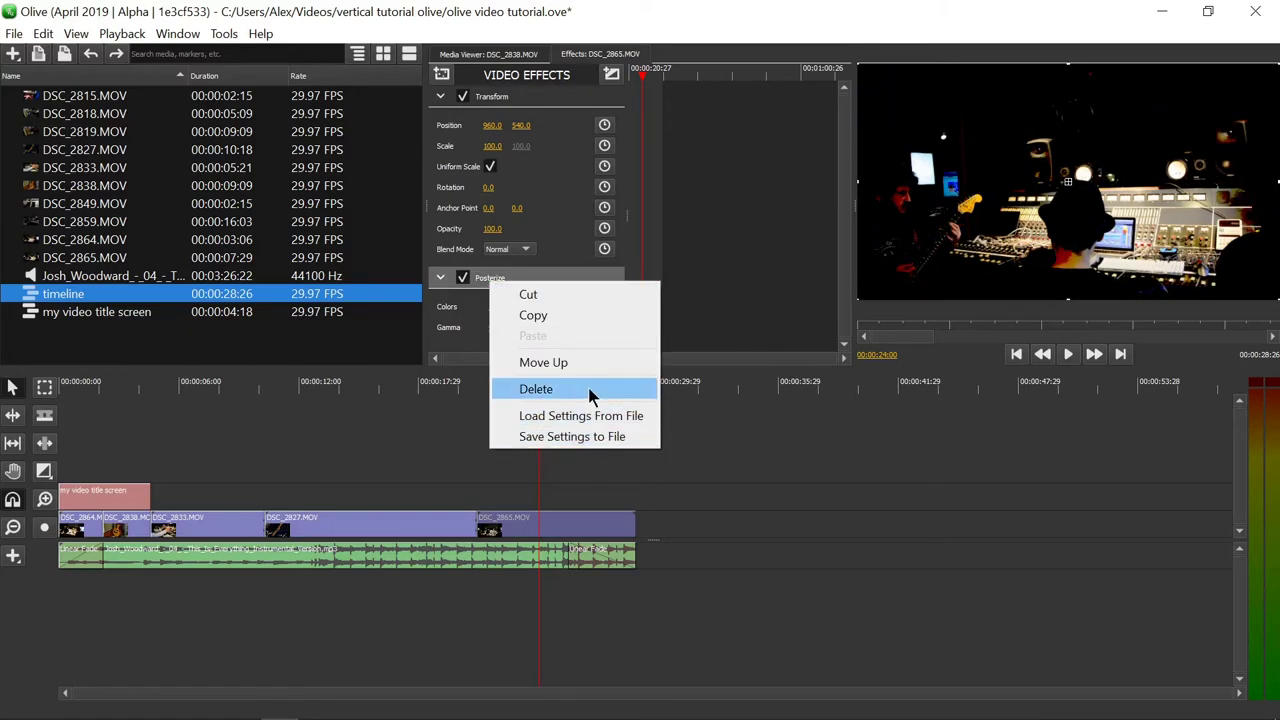
pyautogui.click(590, 392)
pyautogui.click(441, 74)
pyautogui.moveTo(510, 195)
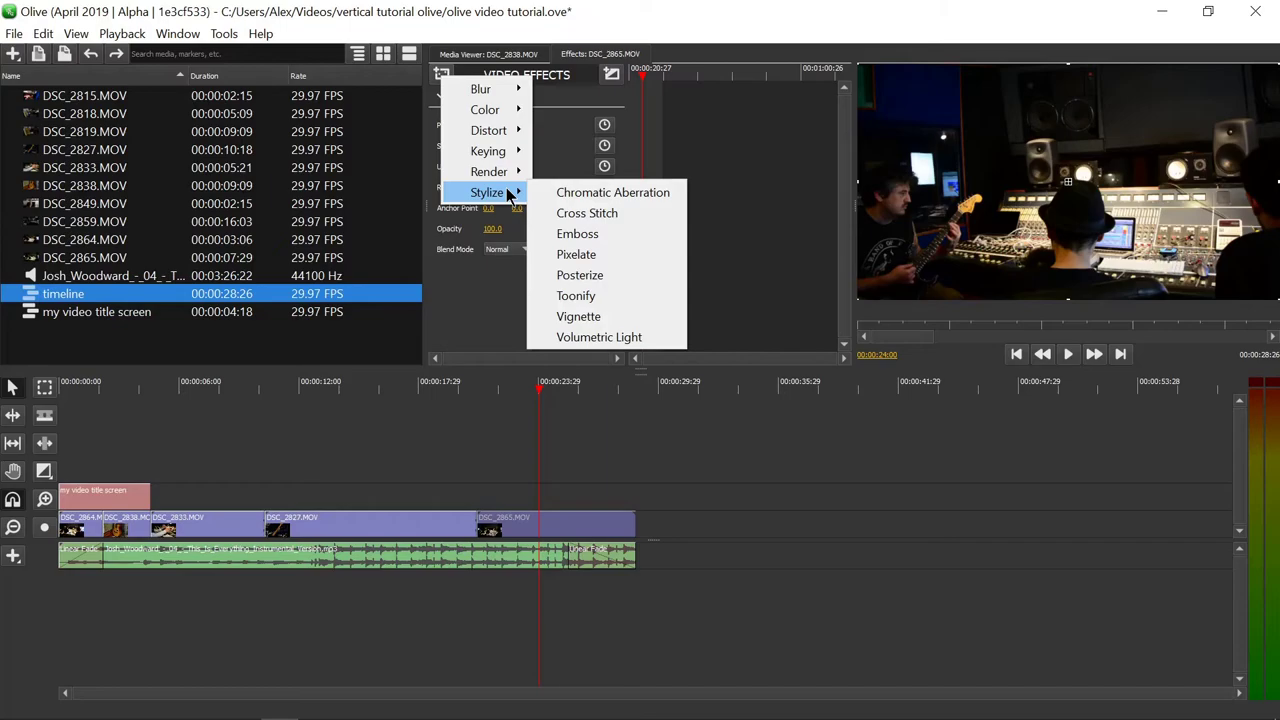
# Step: Add Toonify and set Colors 8, Saturation 366, Brightness 10, Edge Strength 18, Edge Tolerance -31
pyautogui.click(614, 296)
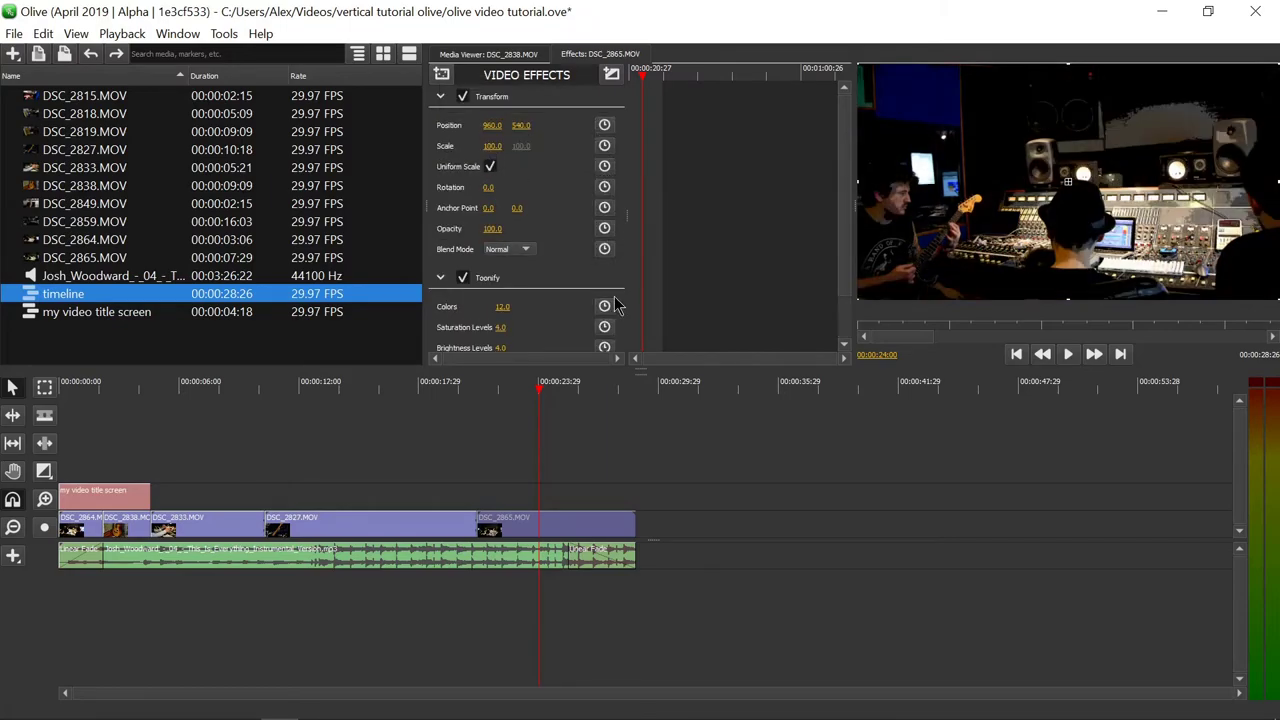
pyautogui.scroll(-2, 844, 204)
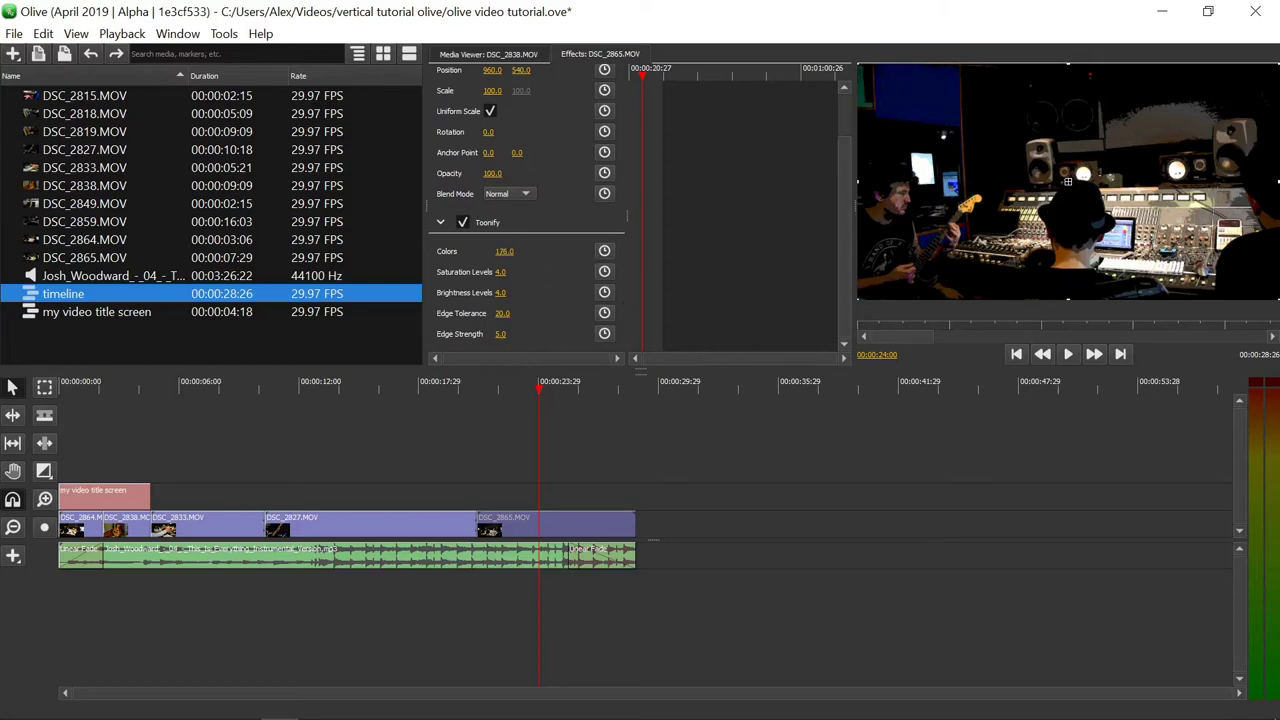
pyautogui.moveTo(504, 251)
pyautogui.mouseDown()
pyautogui.moveTo(440, 251)
pyautogui.moveTo(508, 251)
pyautogui.mouseUp()
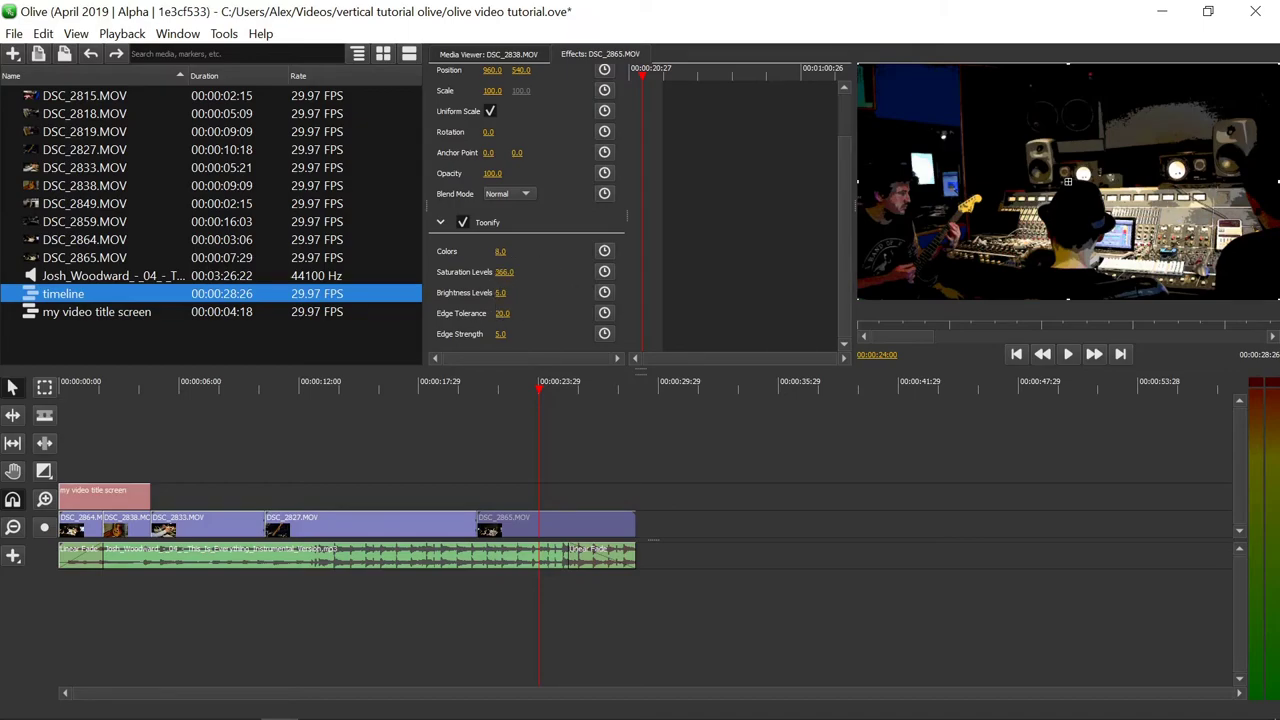
pyautogui.moveTo(500, 292); pyautogui.dragTo(627, 292)
pyautogui.moveTo(502, 292); pyautogui.dragTo(438, 292)
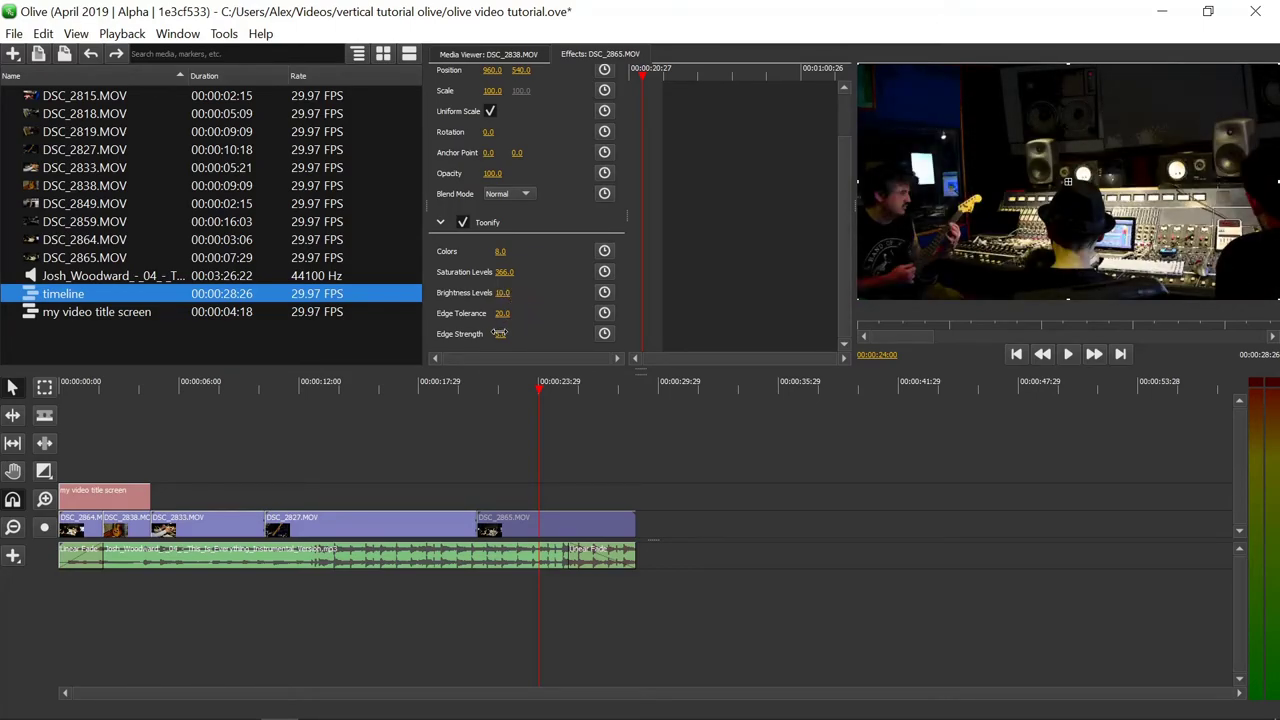
pyautogui.moveTo(500, 334); pyautogui.dragTo(512, 334)
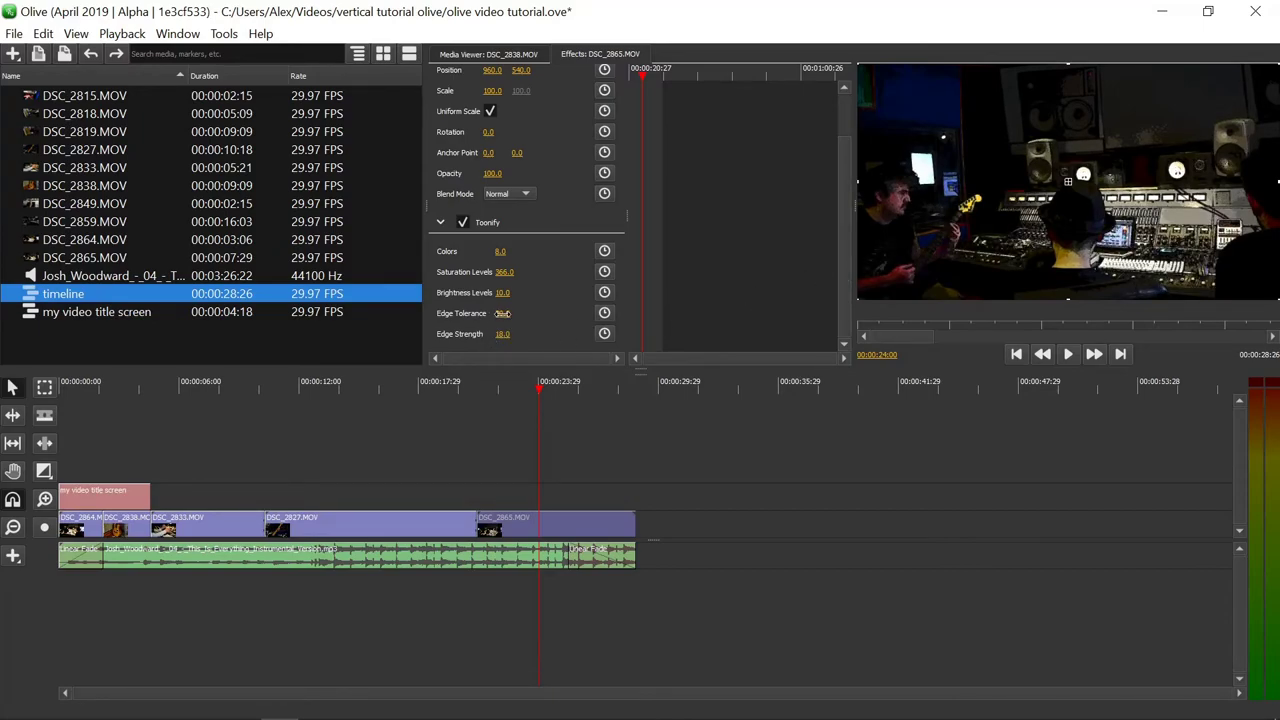
pyautogui.moveTo(502, 313); pyautogui.dragTo(492, 313)
# Step: Preview the Toonify look with play and pause, then check the effect's options without changing anything
pyautogui.click(1069, 353)
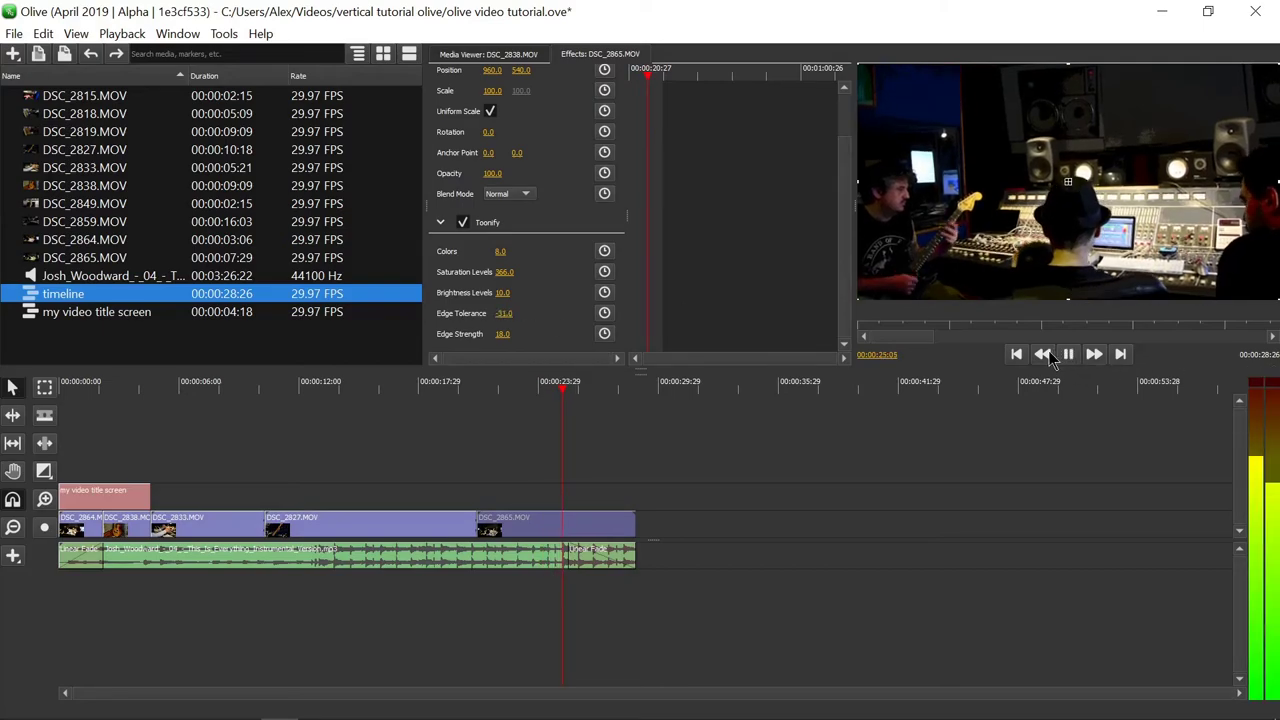
pyautogui.click(1067, 353)
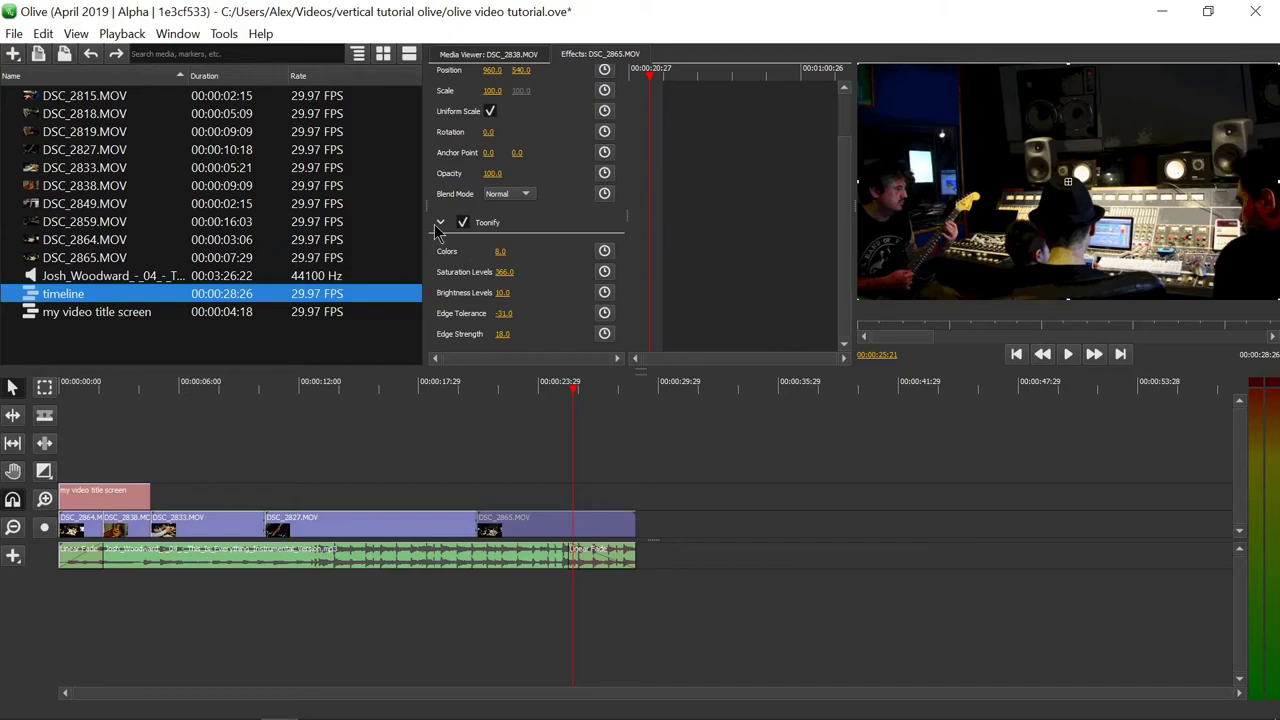
pyautogui.rightClick(494, 221)
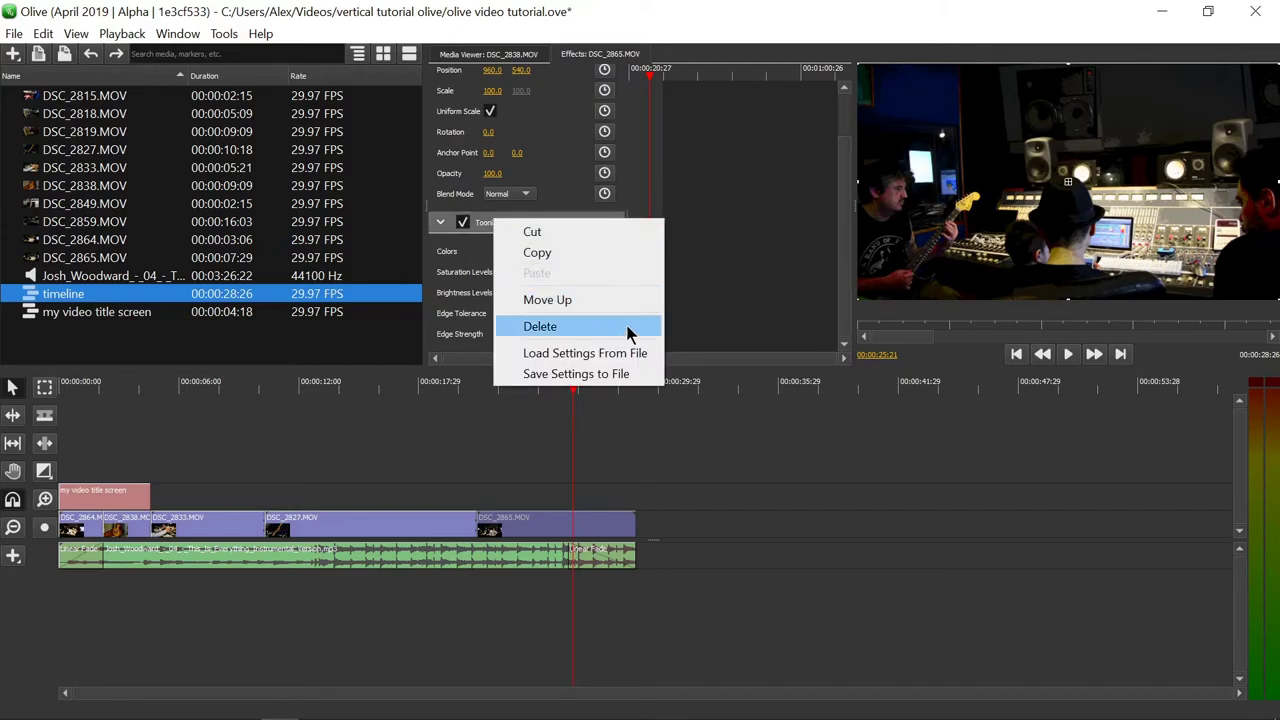
pyautogui.press('Escape')
pyautogui.rightClick(505, 235)
pyautogui.click(590, 336)
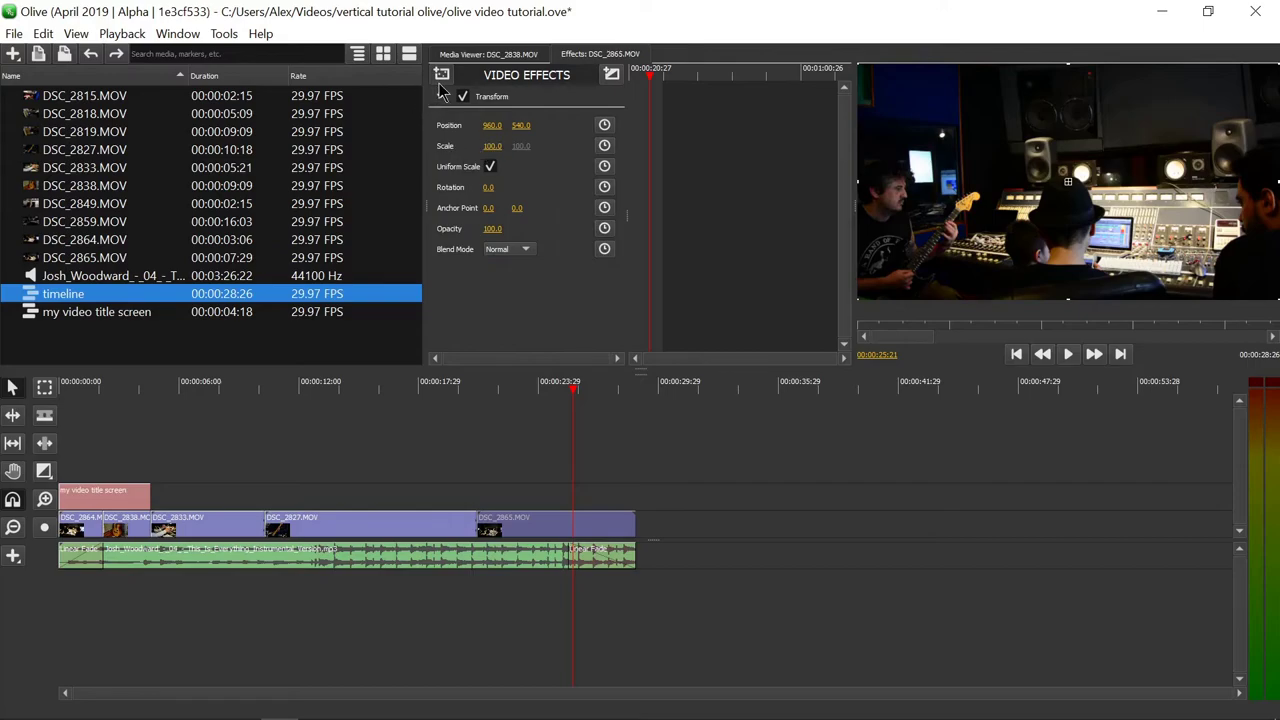
pyautogui.click(441, 74)
pyautogui.moveTo(503, 201)
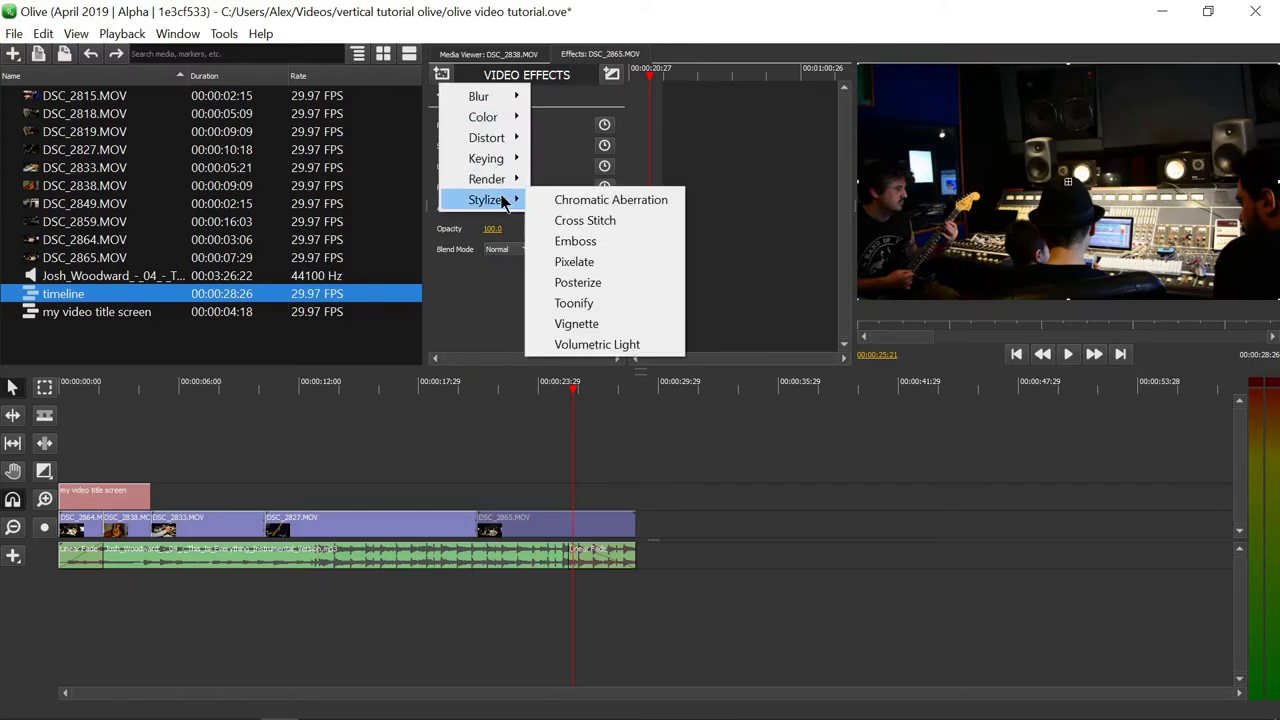
pyautogui.click(628, 330)
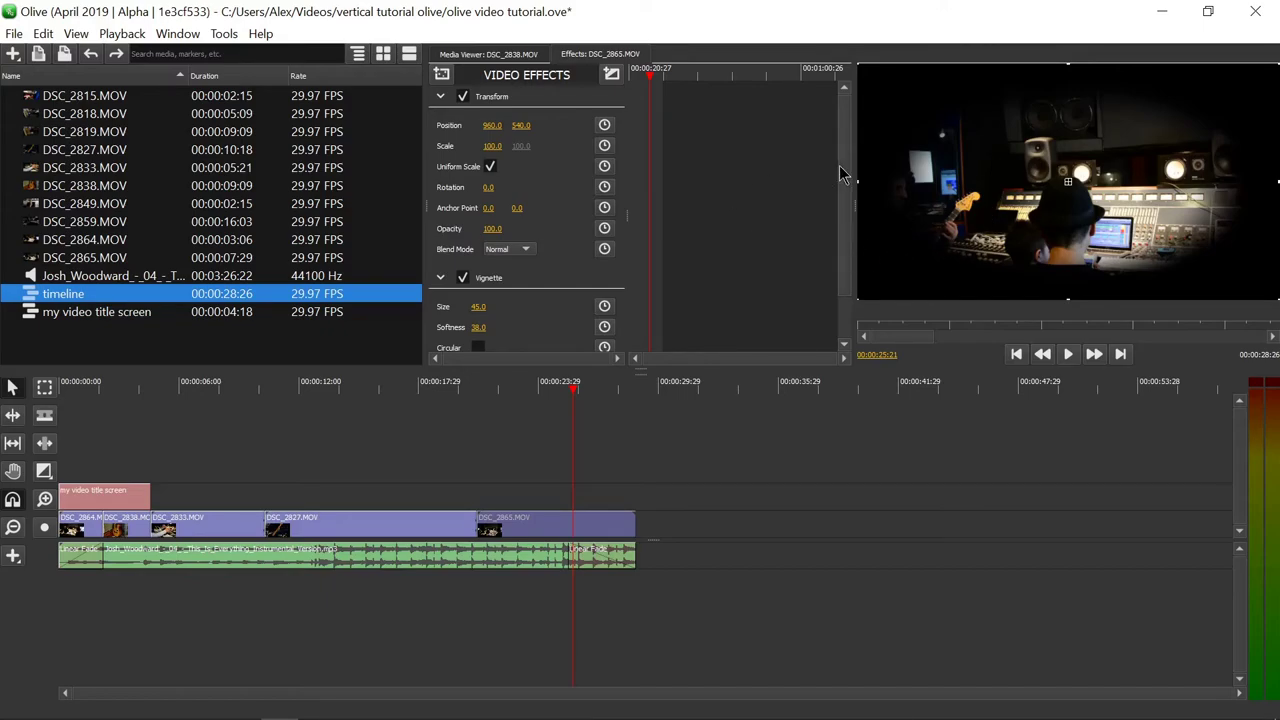
pyautogui.scroll(-2, 848, 176)
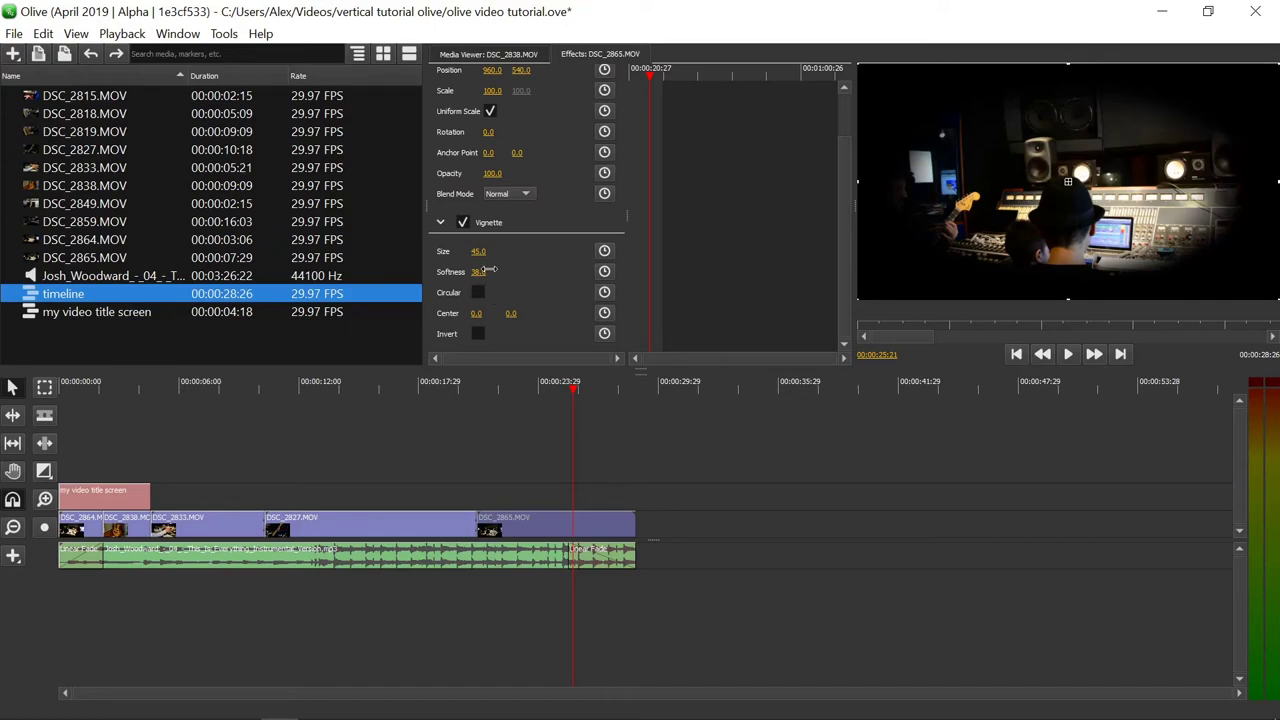
pyautogui.scroll(2, 826, 244)
pyautogui.scroll(-2, 826, 244)
pyautogui.moveTo(478, 272)
pyautogui.mouseDown()
pyautogui.moveTo(440, 272)
pyautogui.moveTo(482, 272)
pyautogui.mouseUp()
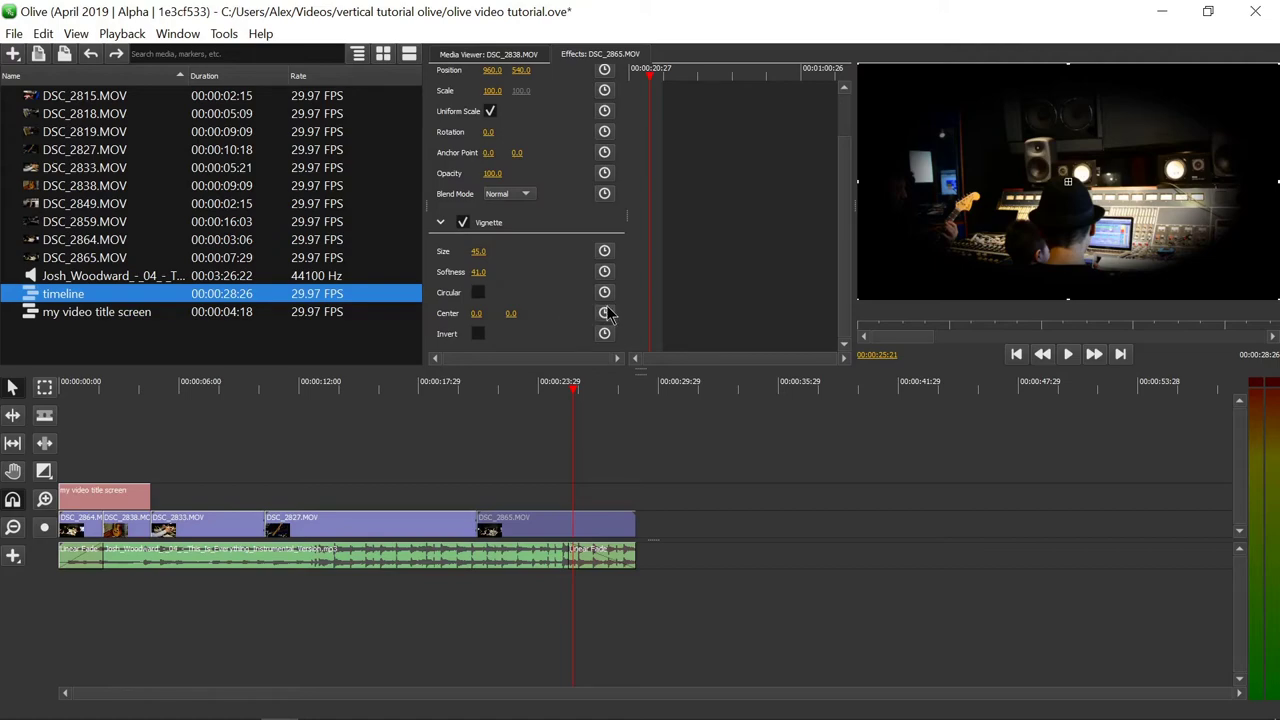
pyautogui.moveTo(482, 251); pyautogui.dragTo(454, 251)
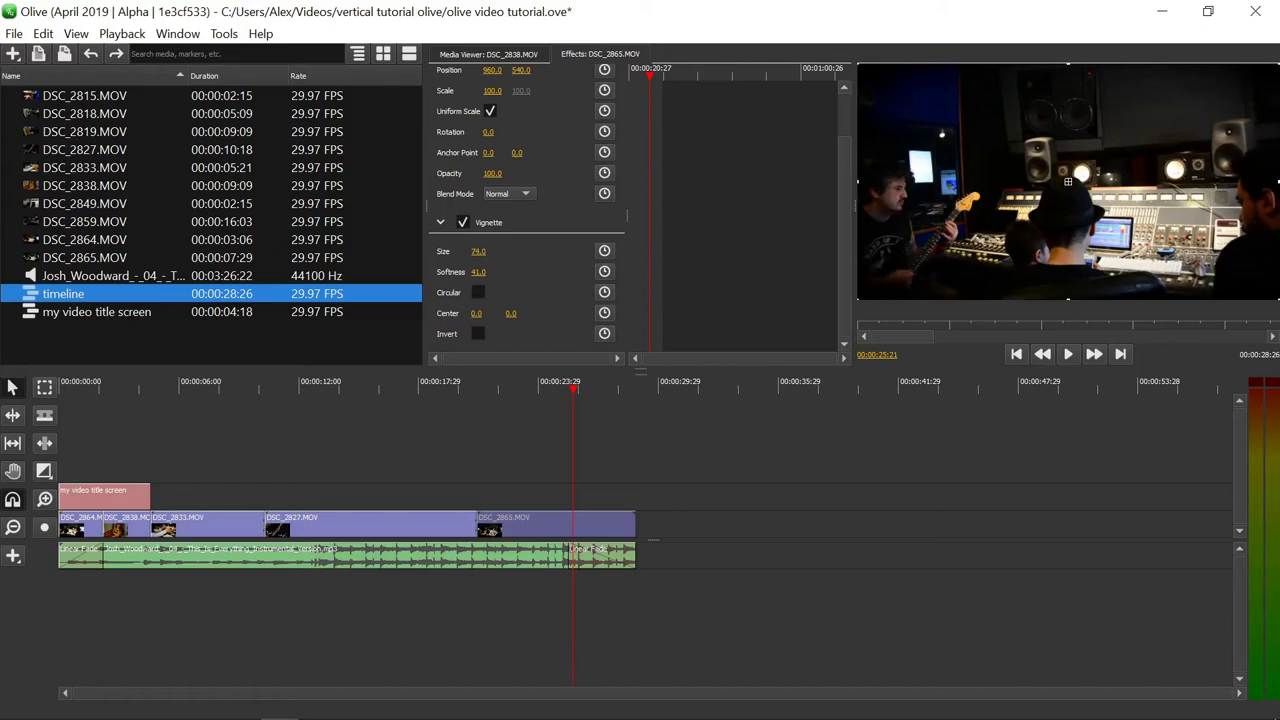
pyautogui.click(463, 223)
pyautogui.click(463, 223)
pyautogui.click(463, 223)
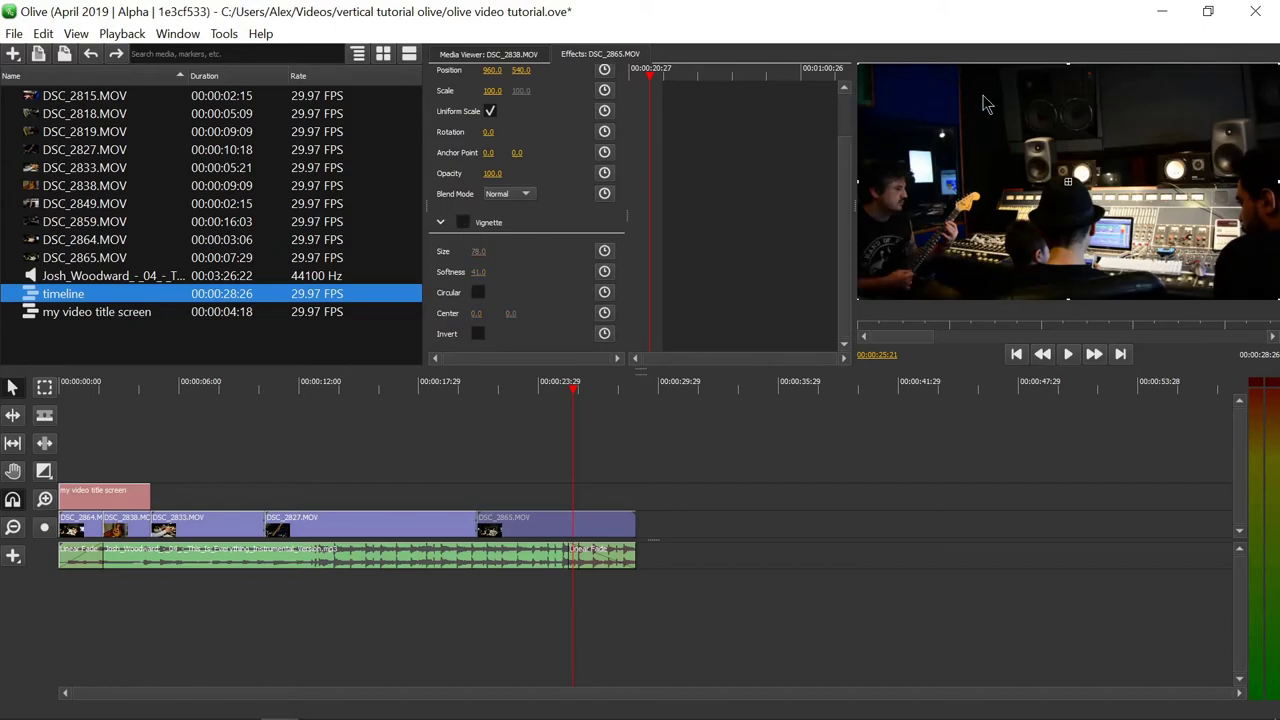
pyautogui.click(463, 223)
pyautogui.click(463, 223)
pyautogui.click(463, 223)
pyautogui.click(463, 223)
pyautogui.click(463, 223)
pyautogui.click(463, 223)
pyautogui.click(463, 223)
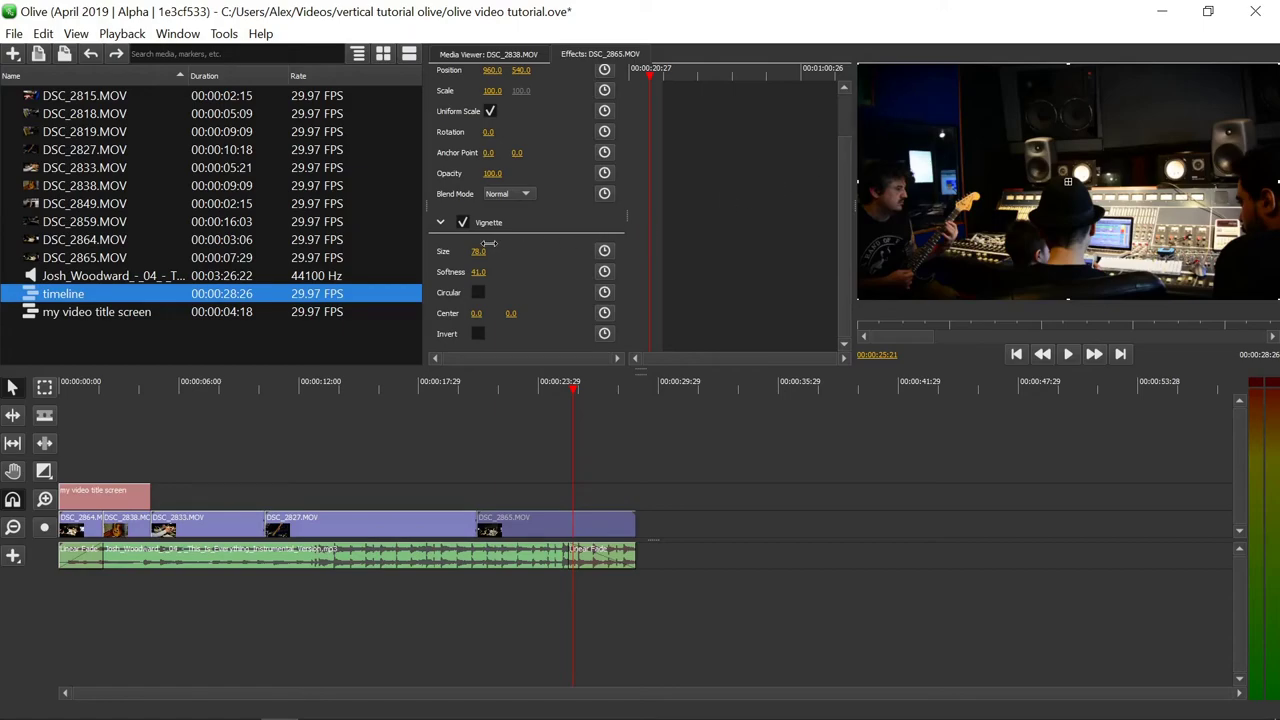
pyautogui.click(463, 223)
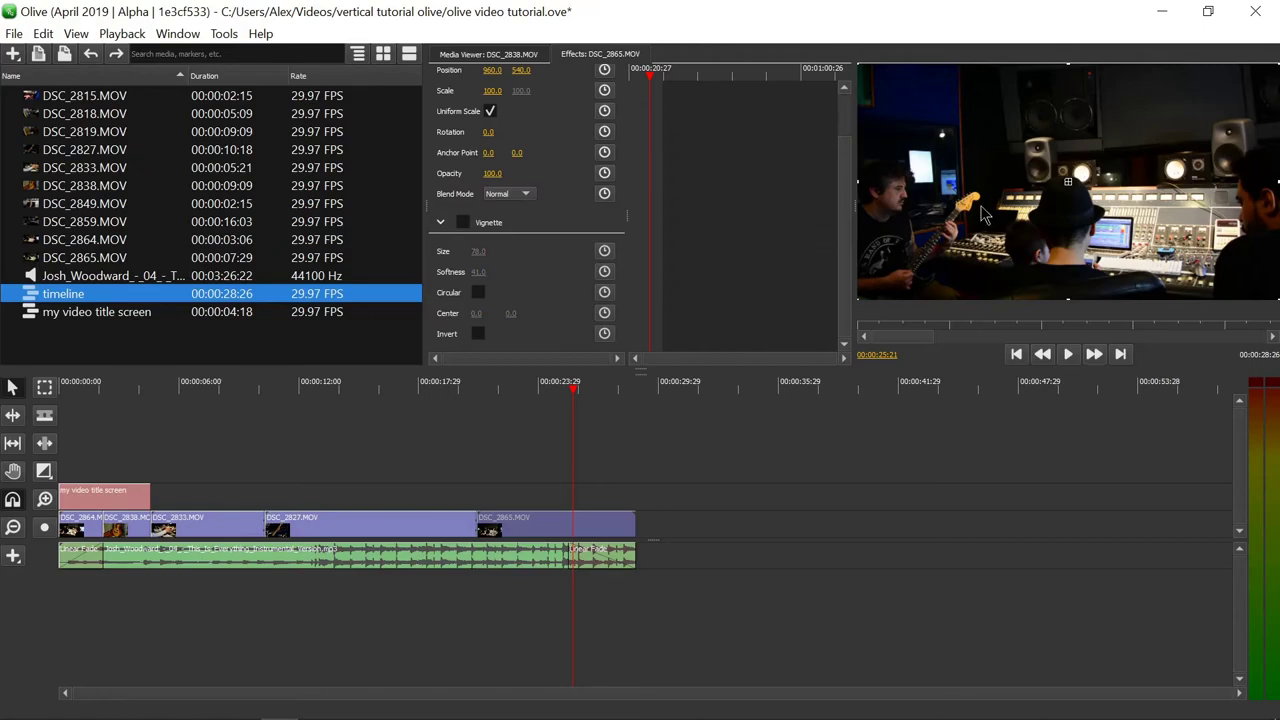
pyautogui.click(461, 224)
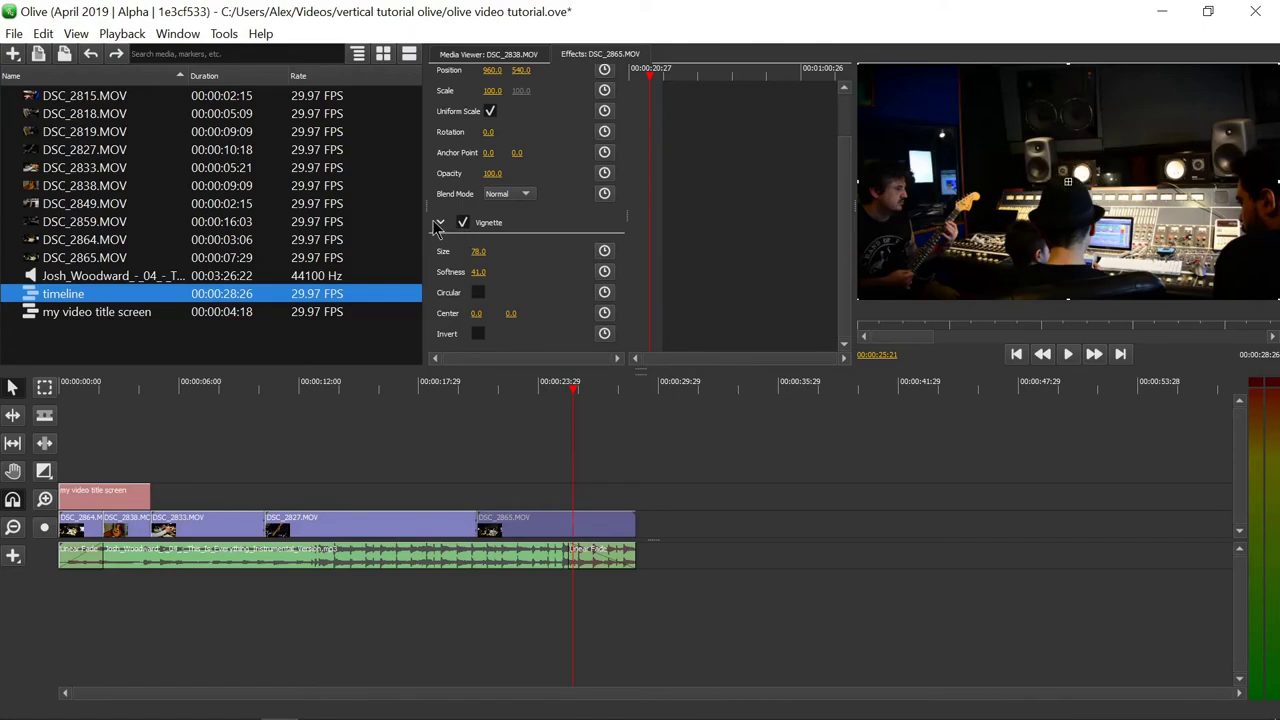
# Step: Delete the Vignette, then try Volumetric Light at Amount 2.0 and remove it again
pyautogui.rightClick(498, 229)
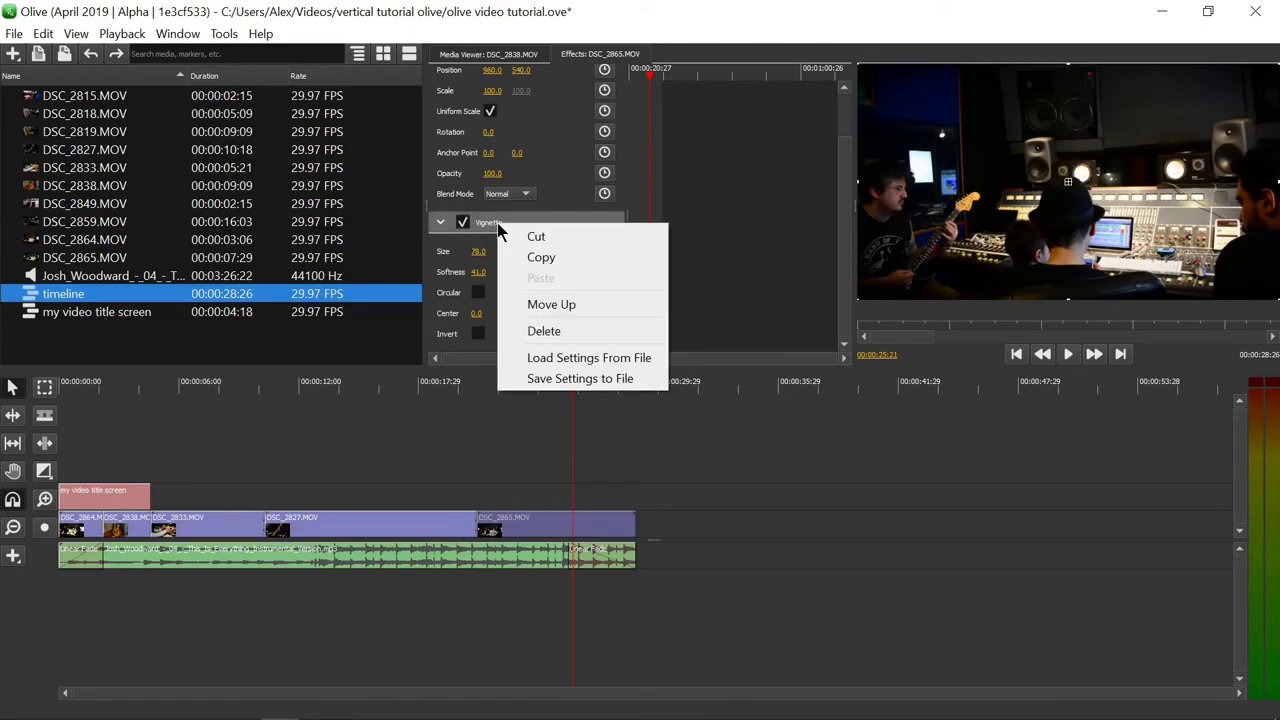
pyautogui.click(565, 331)
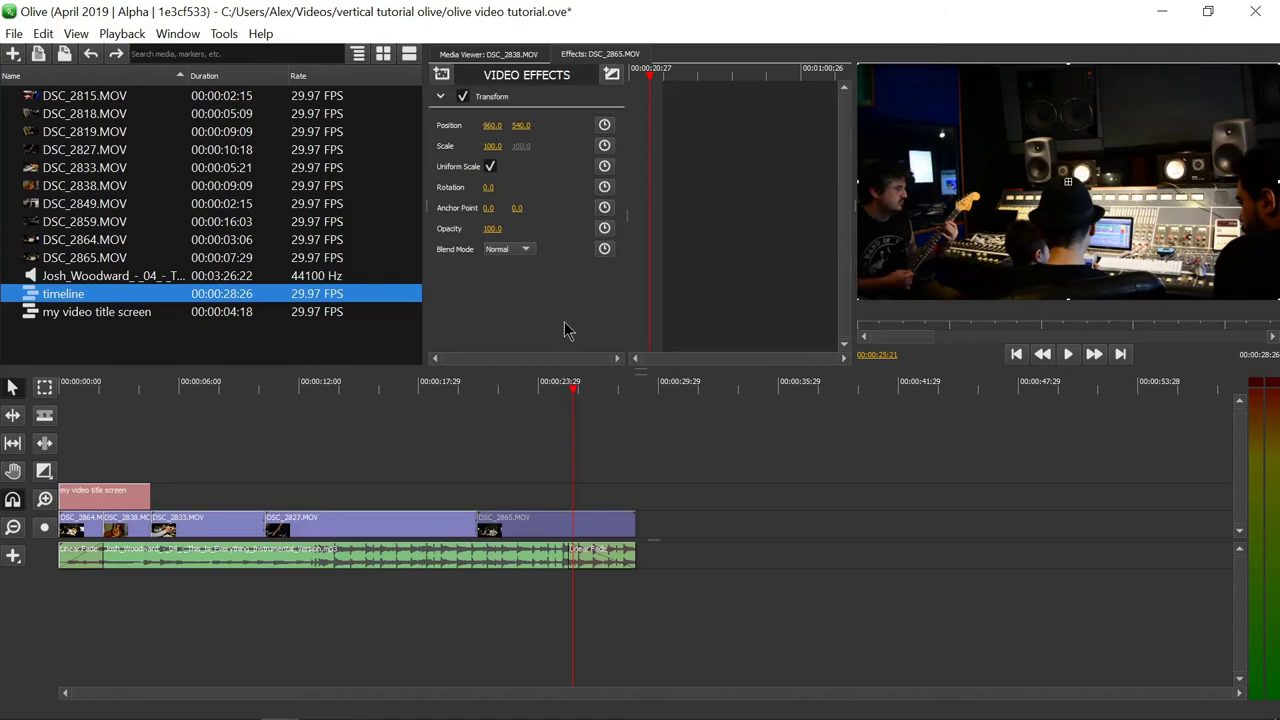
pyautogui.click(442, 78)
pyautogui.moveTo(494, 192)
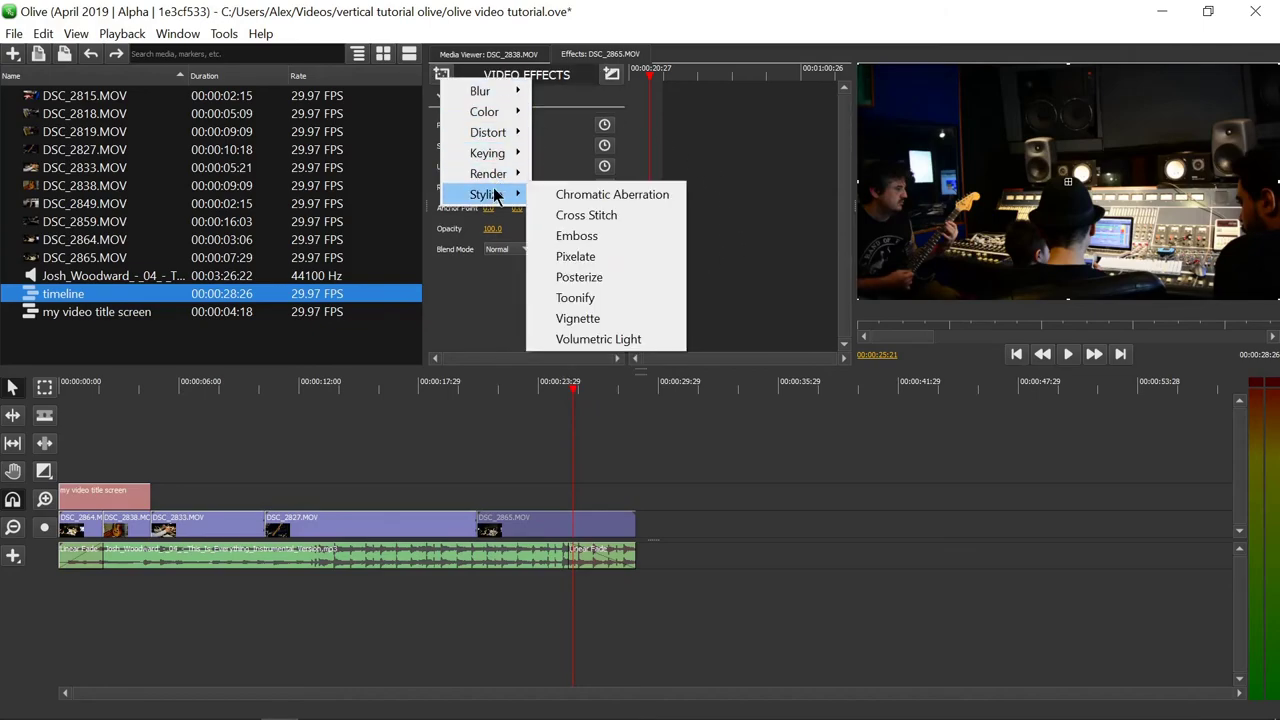
pyautogui.click(638, 341)
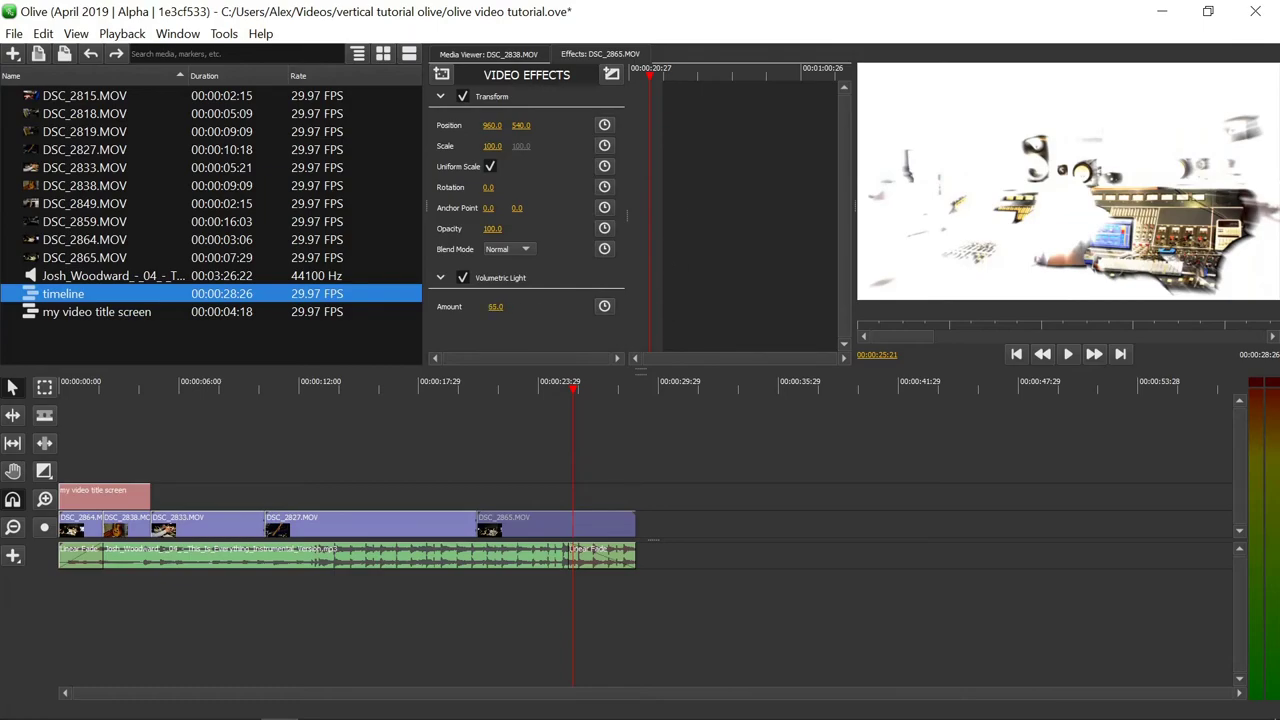
pyautogui.moveTo(495, 307); pyautogui.dragTo(540, 307)
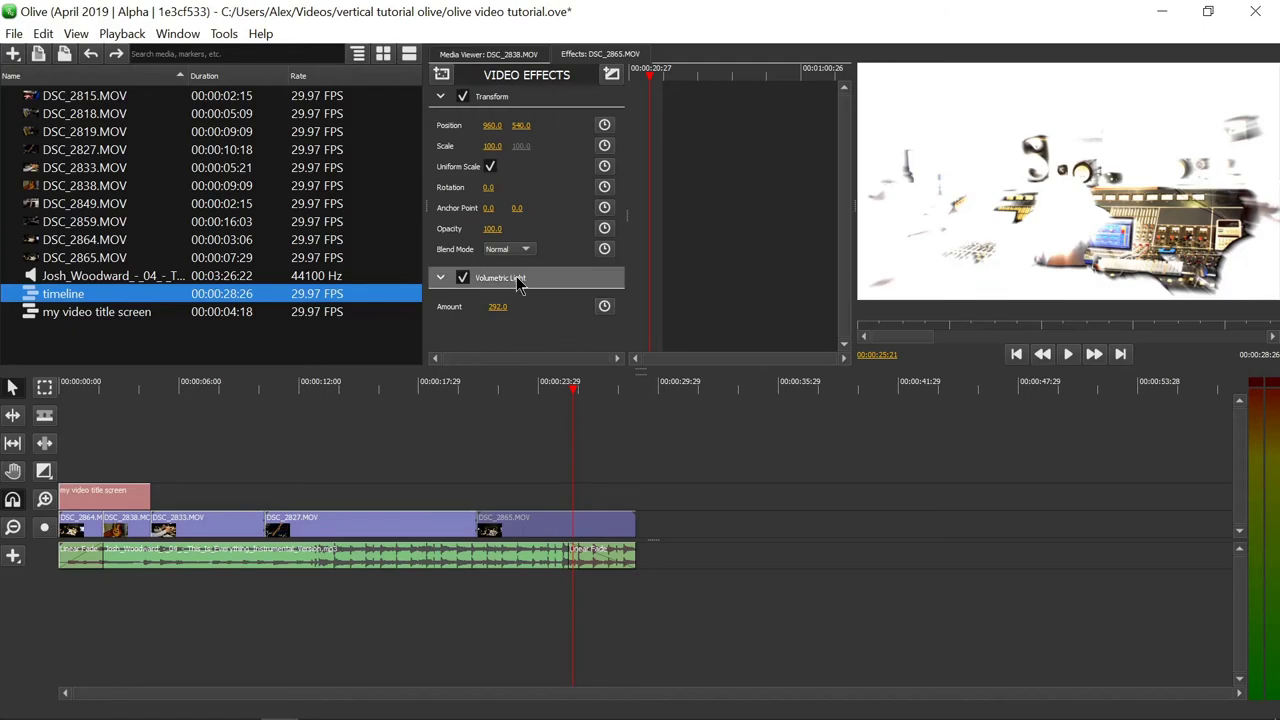
pyautogui.press('Delete')
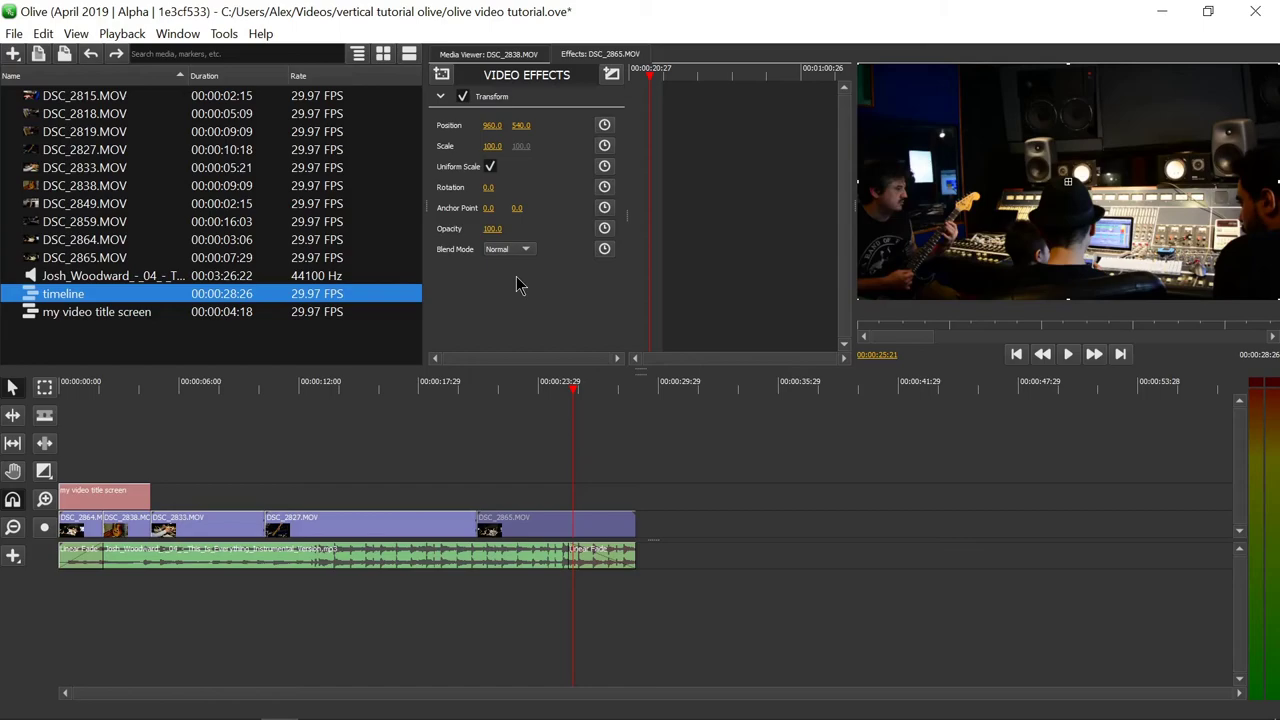
# Step: Add Cross Dissolve transitions to the clip and set the opening dissolve to 13 frames
pyautogui.click(611, 78)
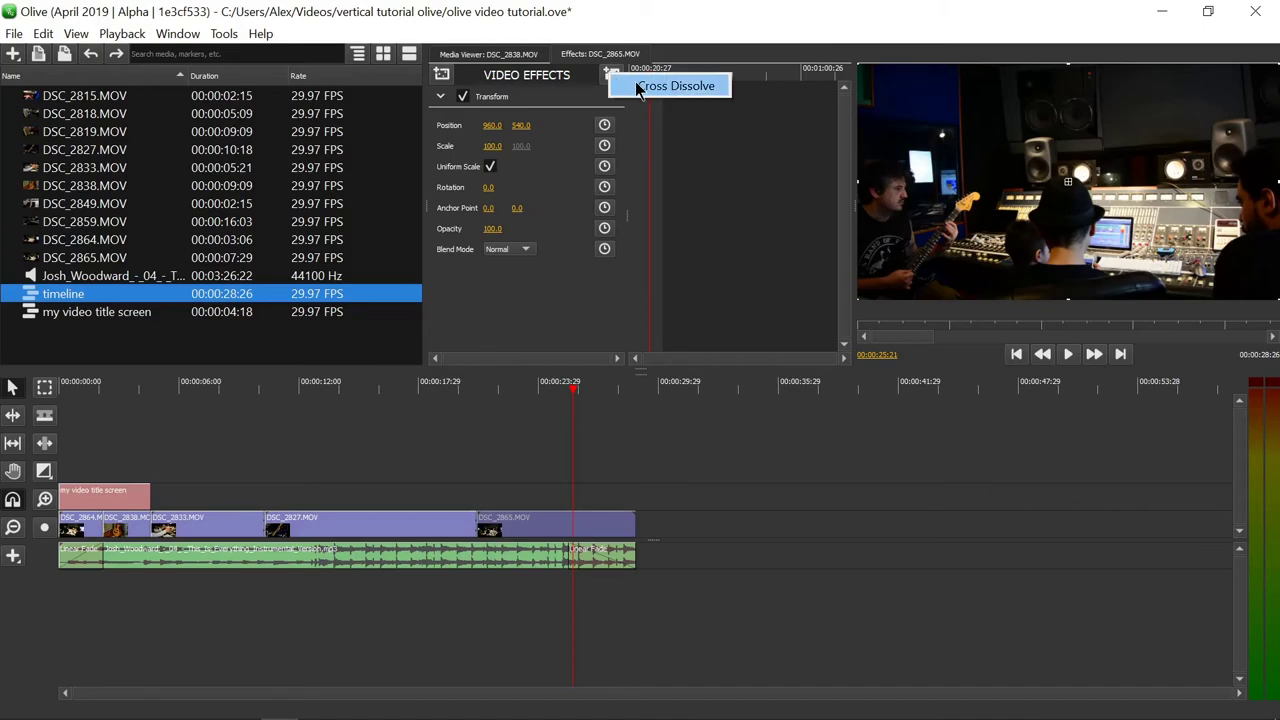
pyautogui.click(676, 86)
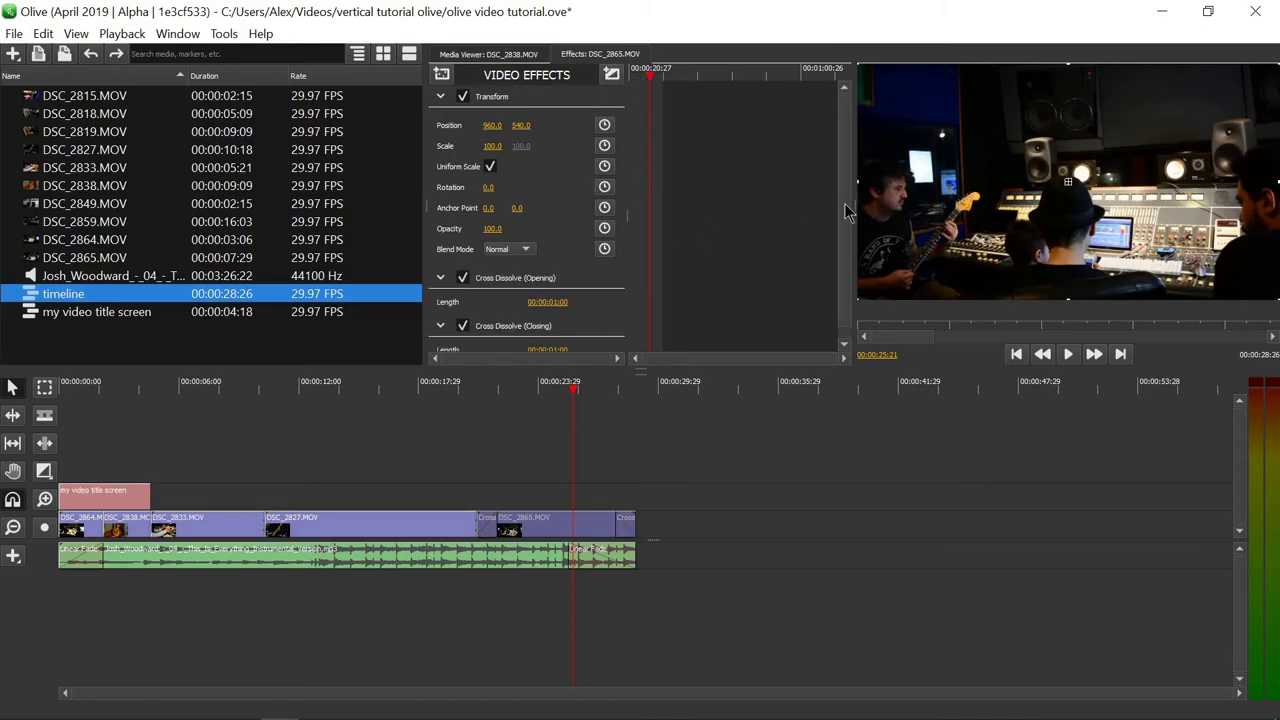
pyautogui.scroll(-1, 845, 212)
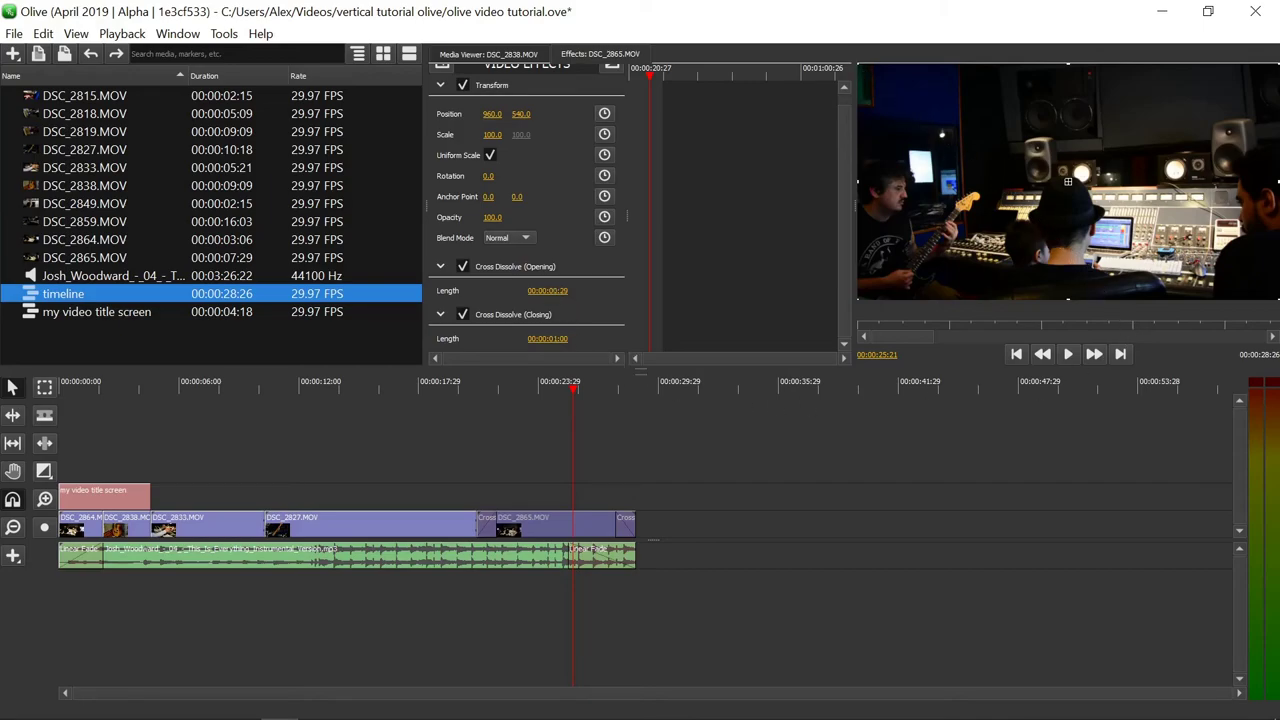
pyautogui.moveTo(547, 290)
pyautogui.mouseDown()
pyautogui.moveTo(580, 290)
pyautogui.moveTo(567, 290)
pyautogui.mouseUp()
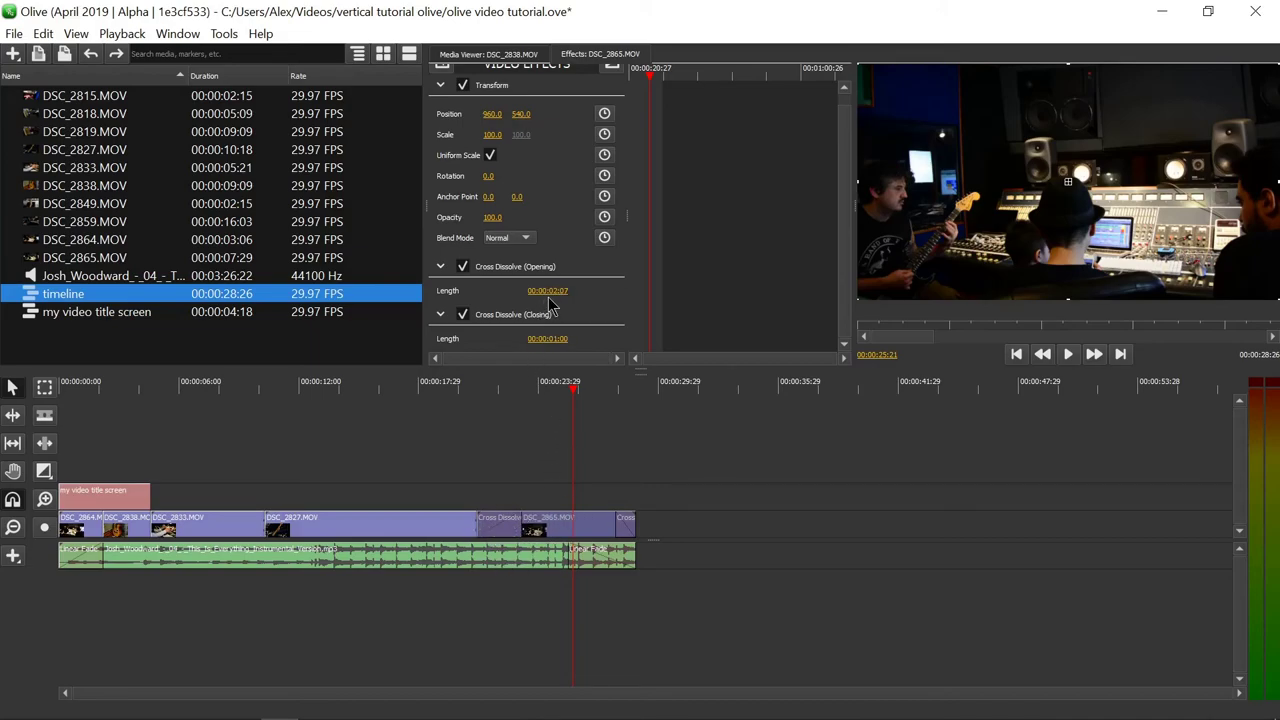
pyautogui.moveTo(547, 290); pyautogui.dragTo(517, 504)
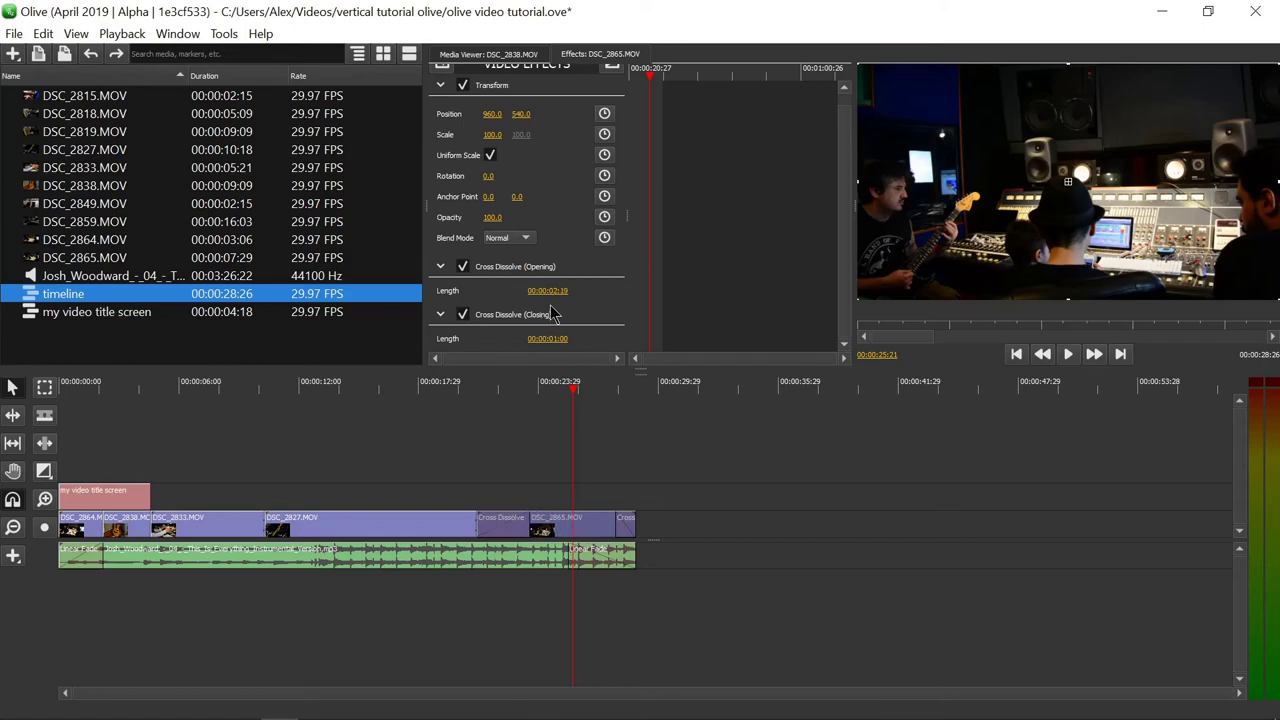
pyautogui.moveTo(547, 290); pyautogui.dragTo(547, 180)
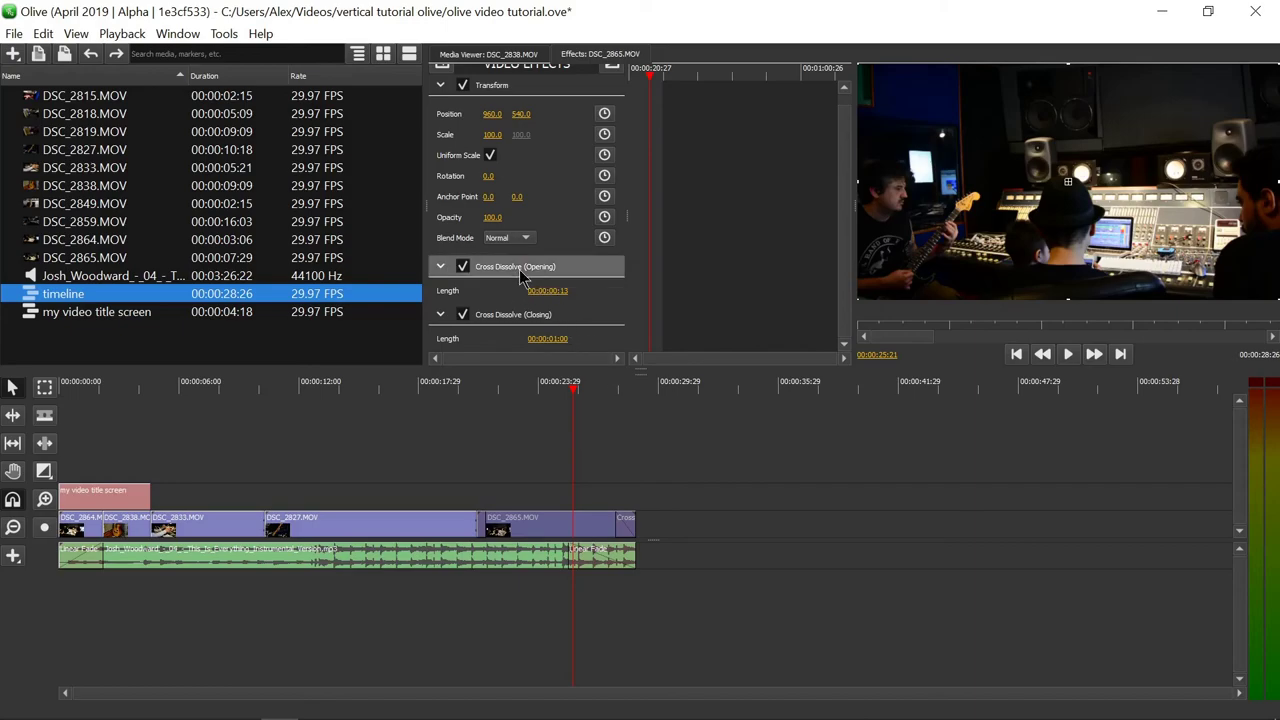
# Step: Delete the opening cross dissolve and play back the sequence ending with the closing dissolve
pyautogui.press('Delete')
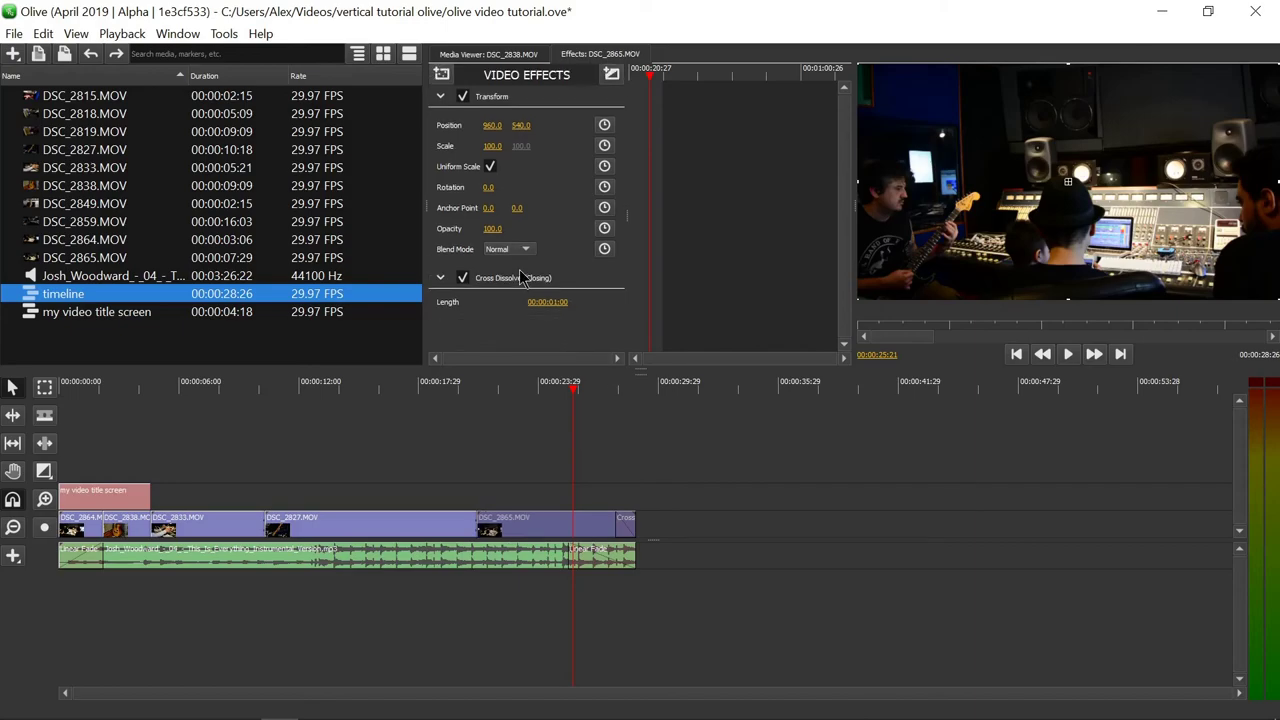
pyautogui.moveTo(611, 394); pyautogui.dragTo(626, 400)
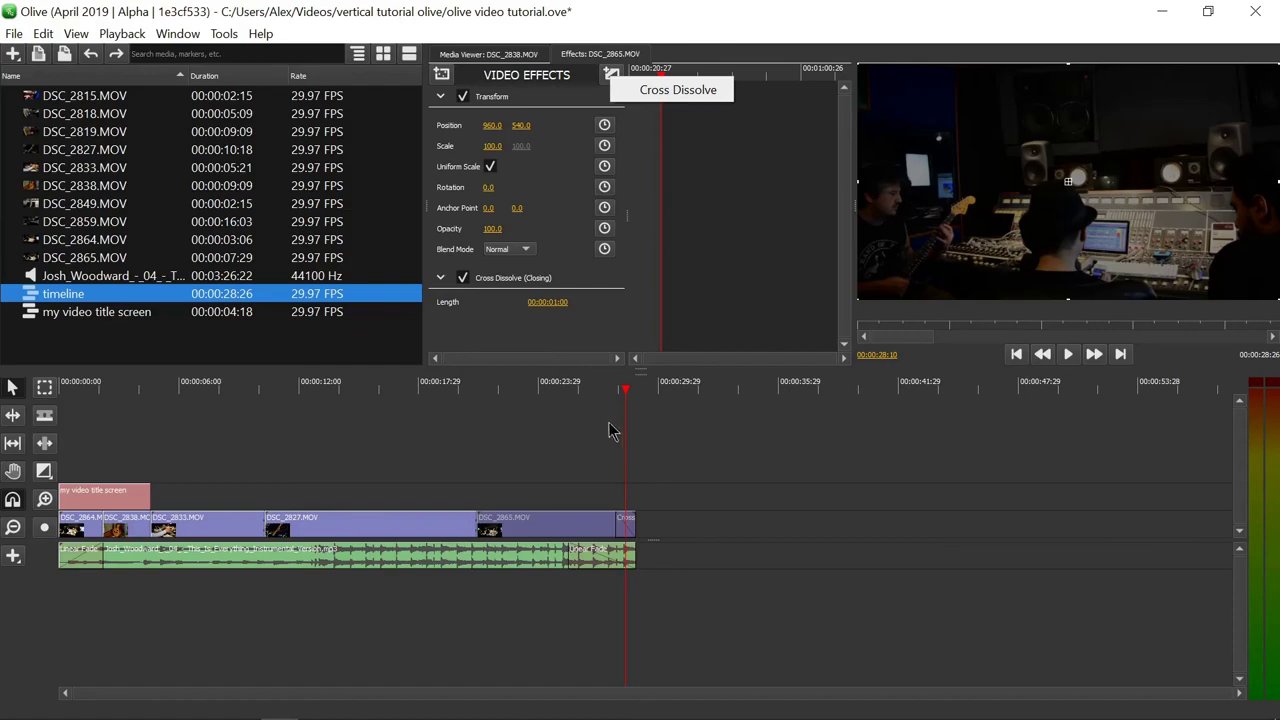
pyautogui.moveTo(621, 394); pyautogui.dragTo(594, 400)
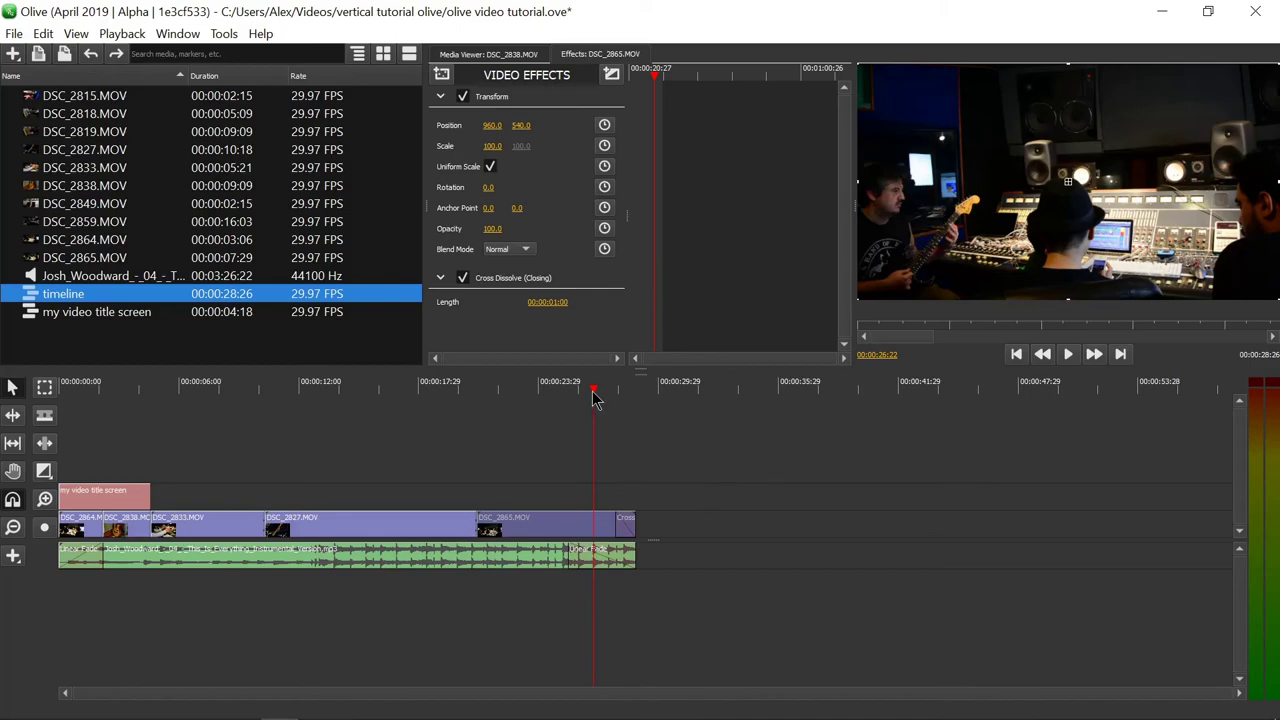
pyautogui.moveTo(594, 392); pyautogui.dragTo(617, 395)
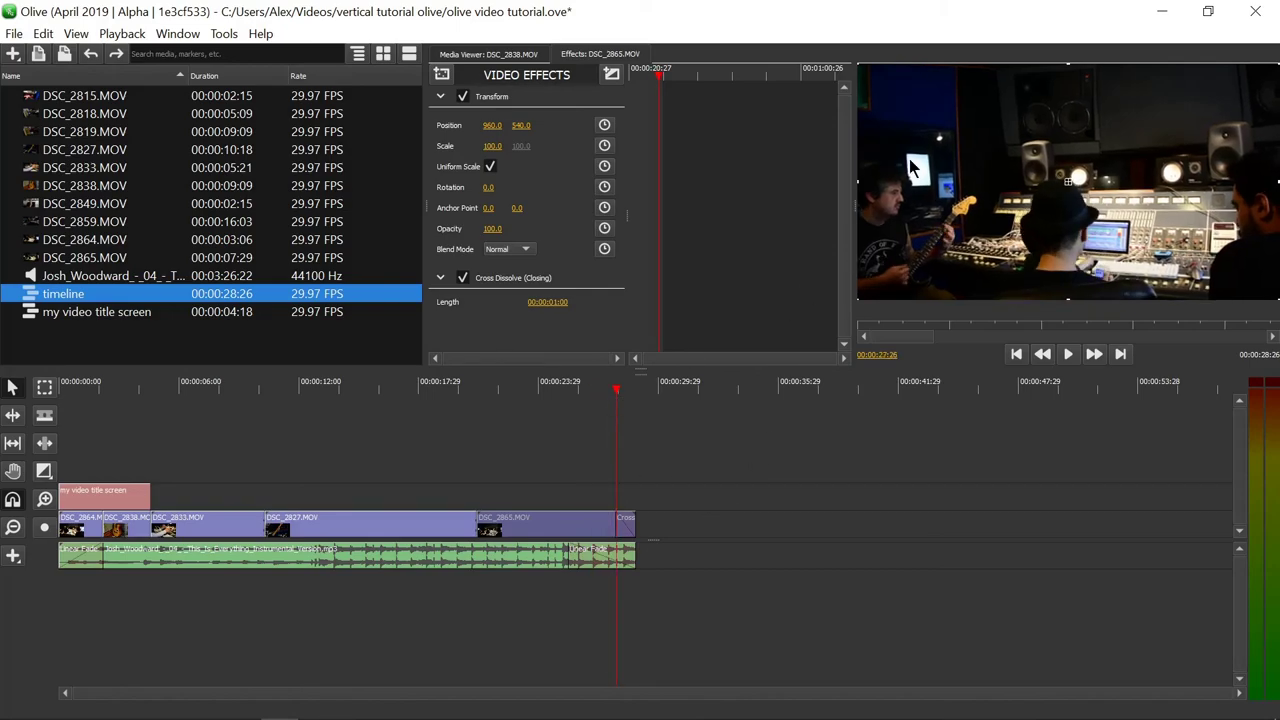
pyautogui.moveTo(622, 400); pyautogui.dragTo(619, 395)
pyautogui.click(1071, 354)
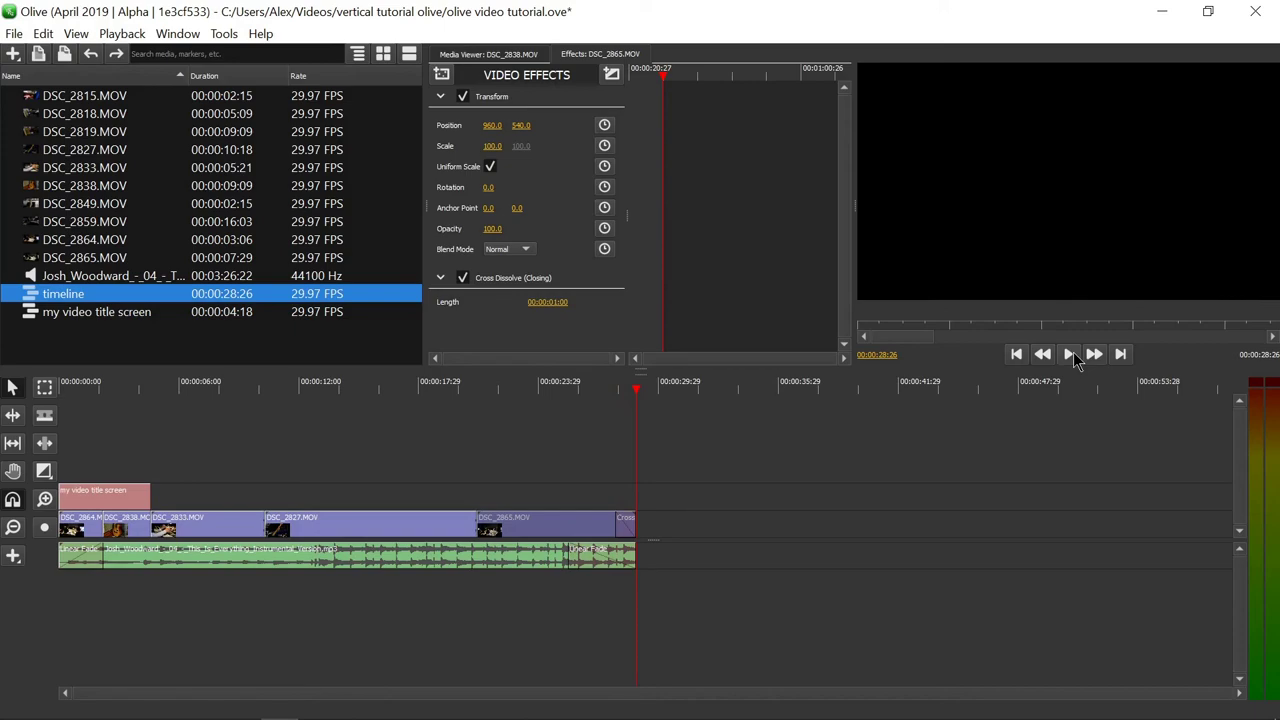
# Step: Extend the closing Cross Dissolve to 00:00:03:11 and preview the ending
pyautogui.moveTo(615, 527); pyautogui.dragTo(568, 531)
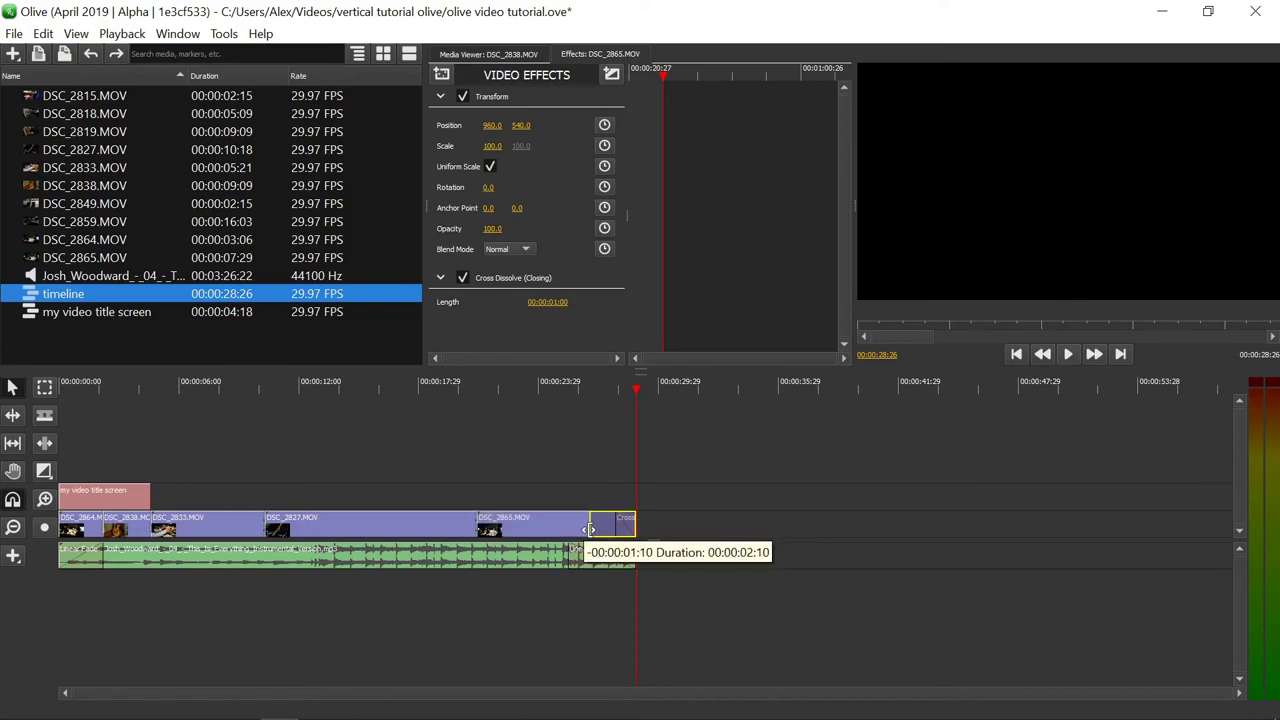
pyautogui.click(558, 392)
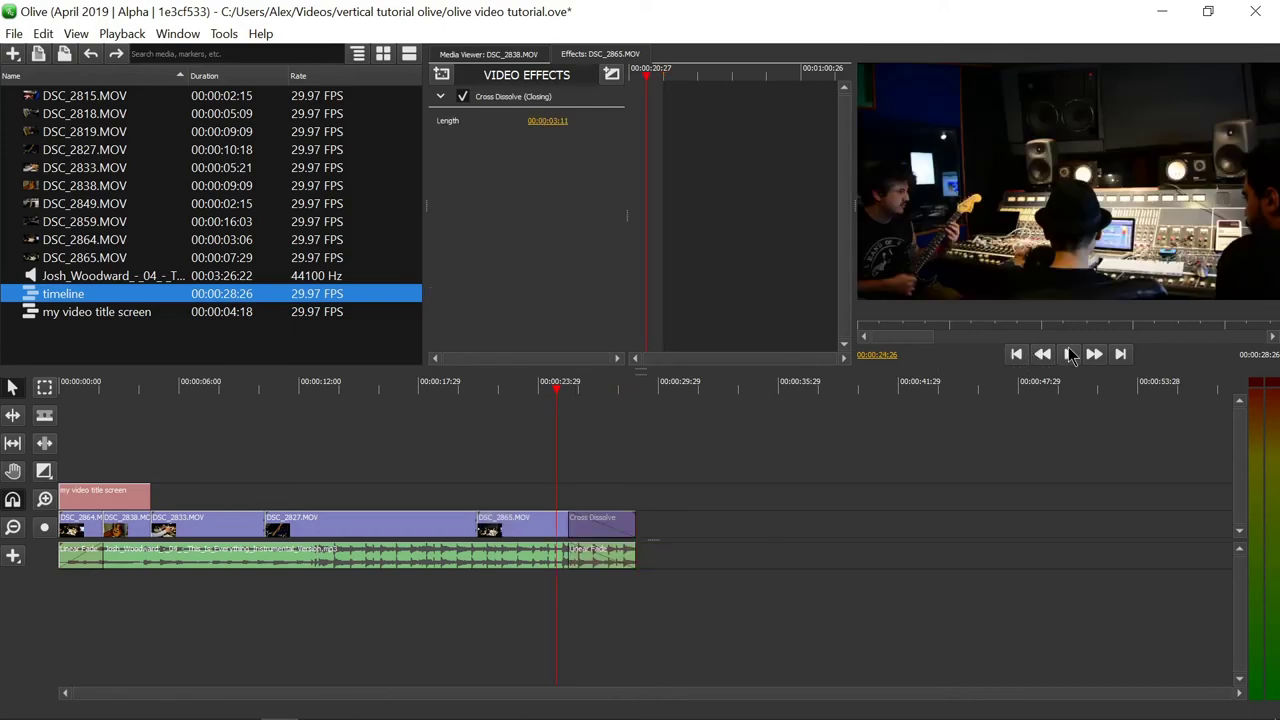
pyautogui.click(1068, 354)
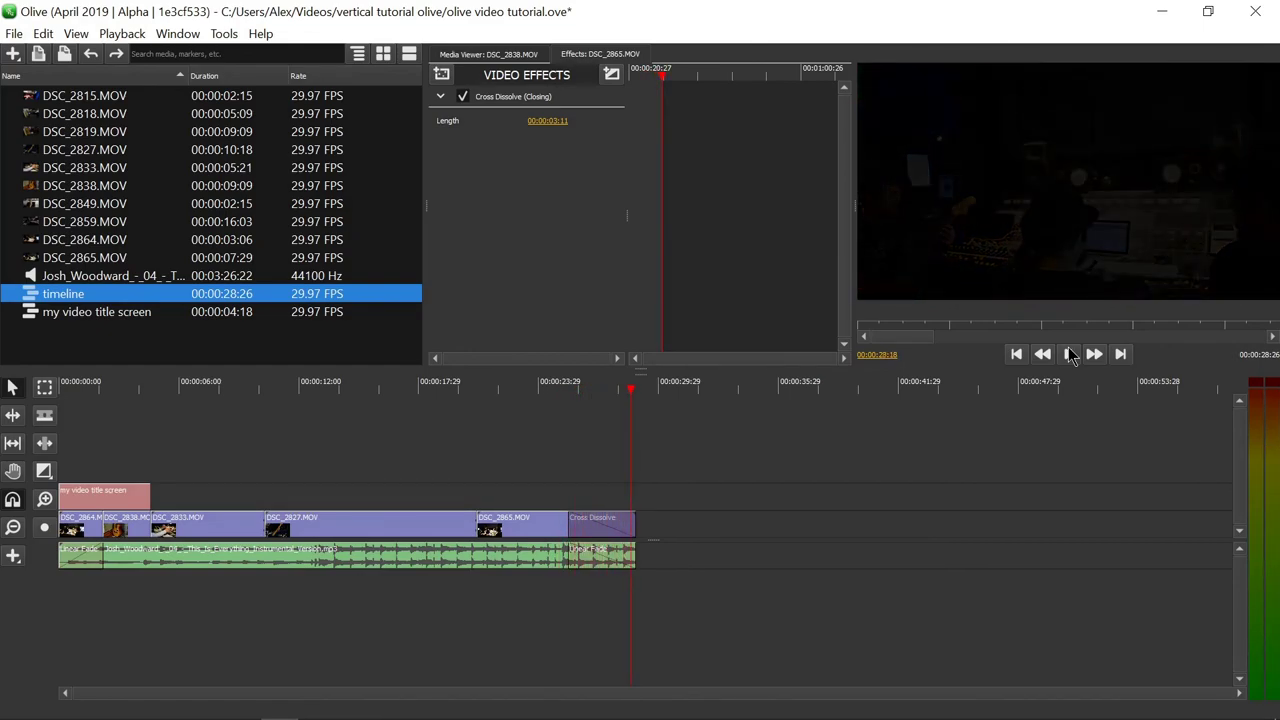
pyautogui.click(1069, 355)
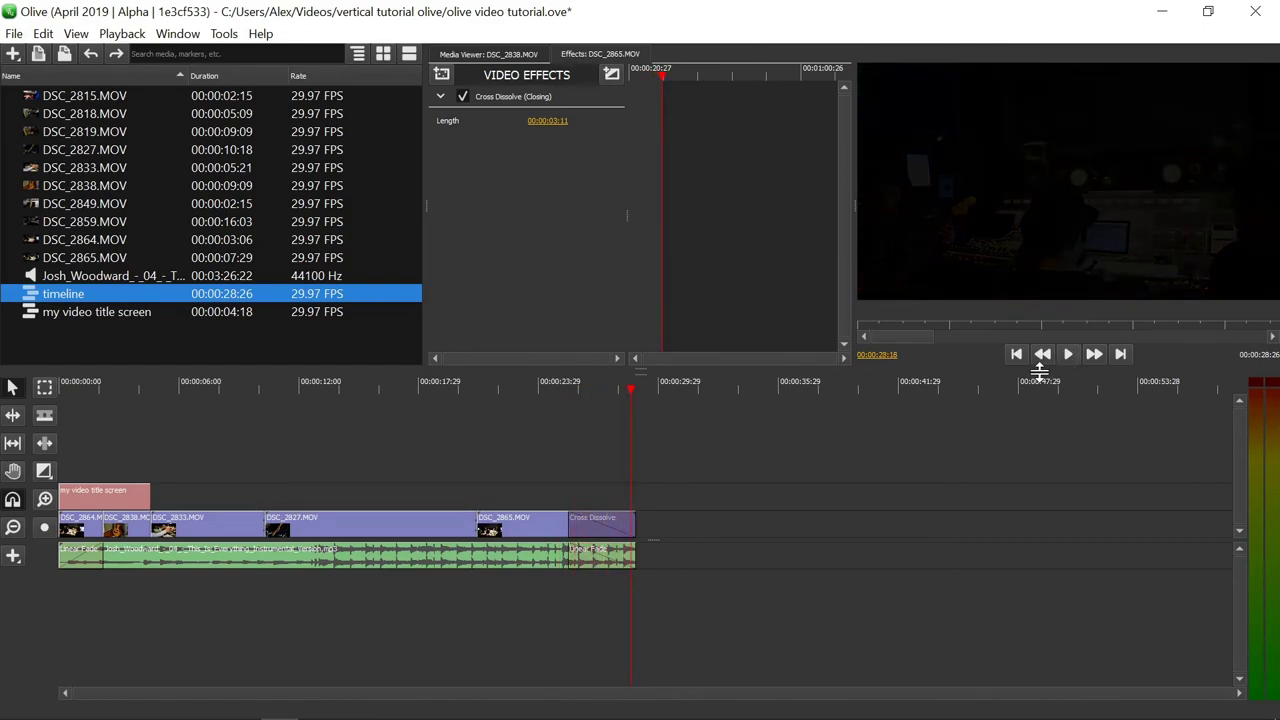
pyautogui.click(398, 530)
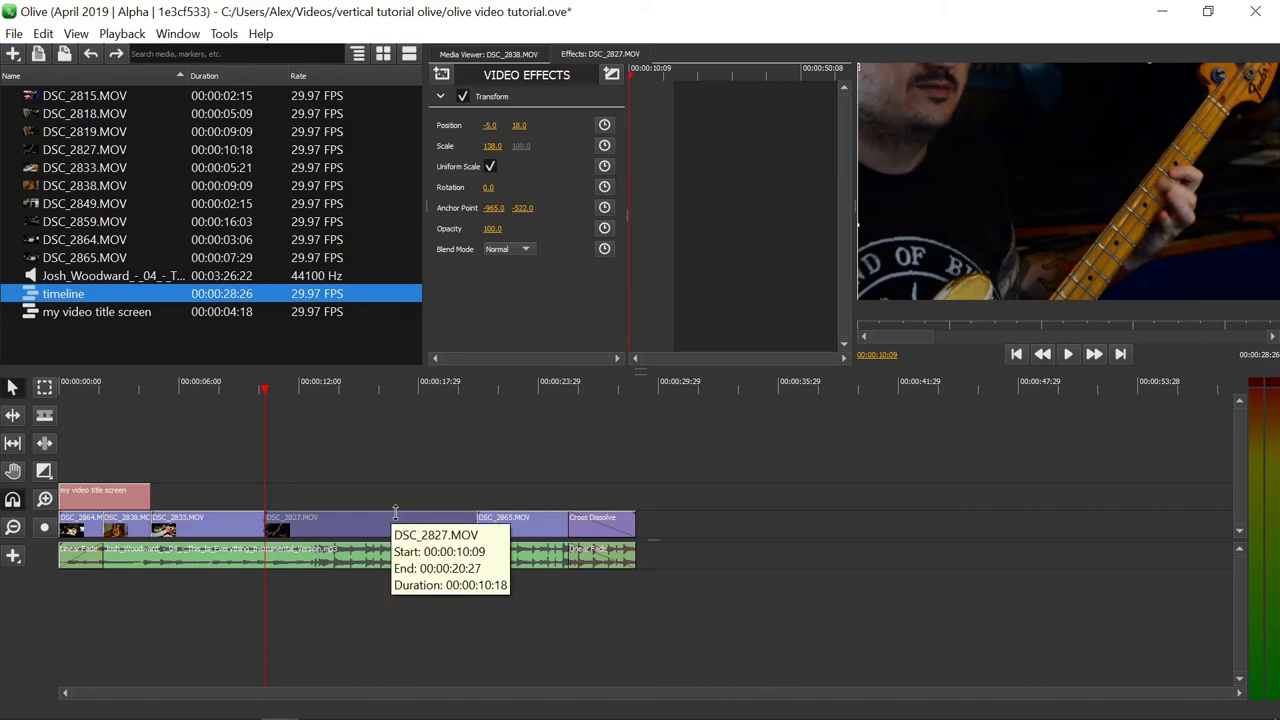
pyautogui.hotkey('ctrl', 'shift', 'd')
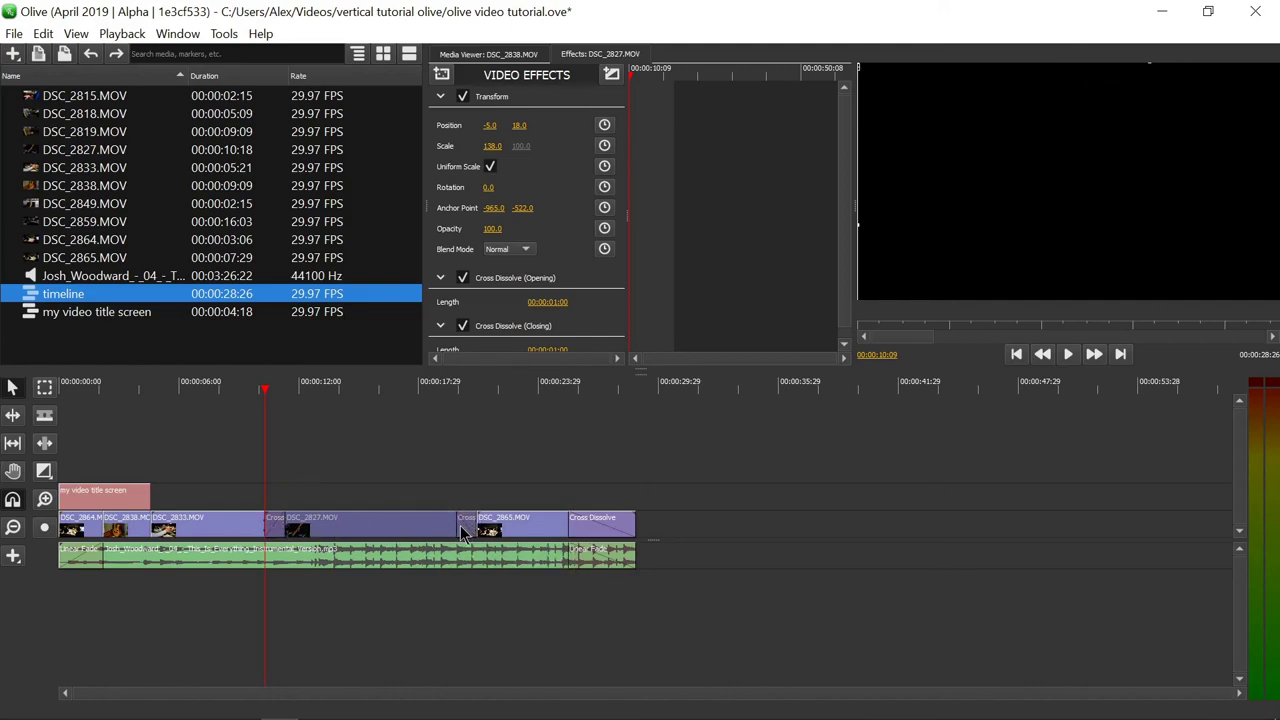
pyautogui.click(91, 53)
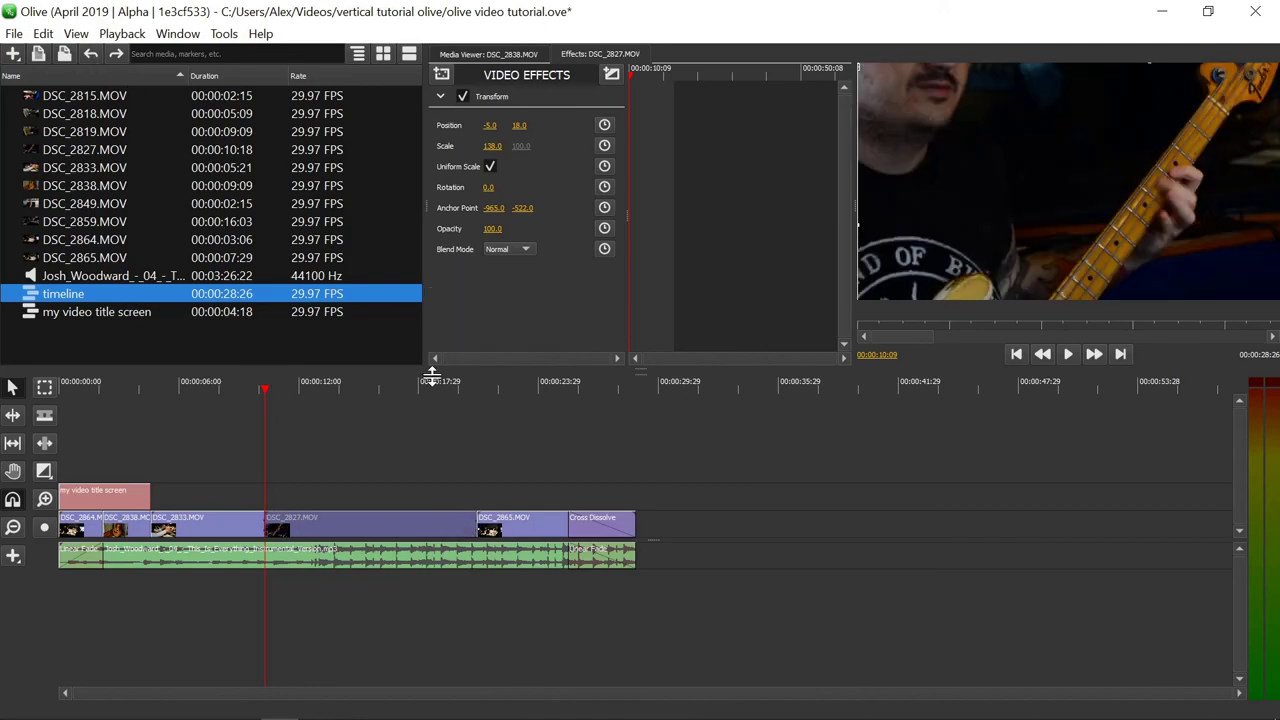
pyautogui.click(427, 388)
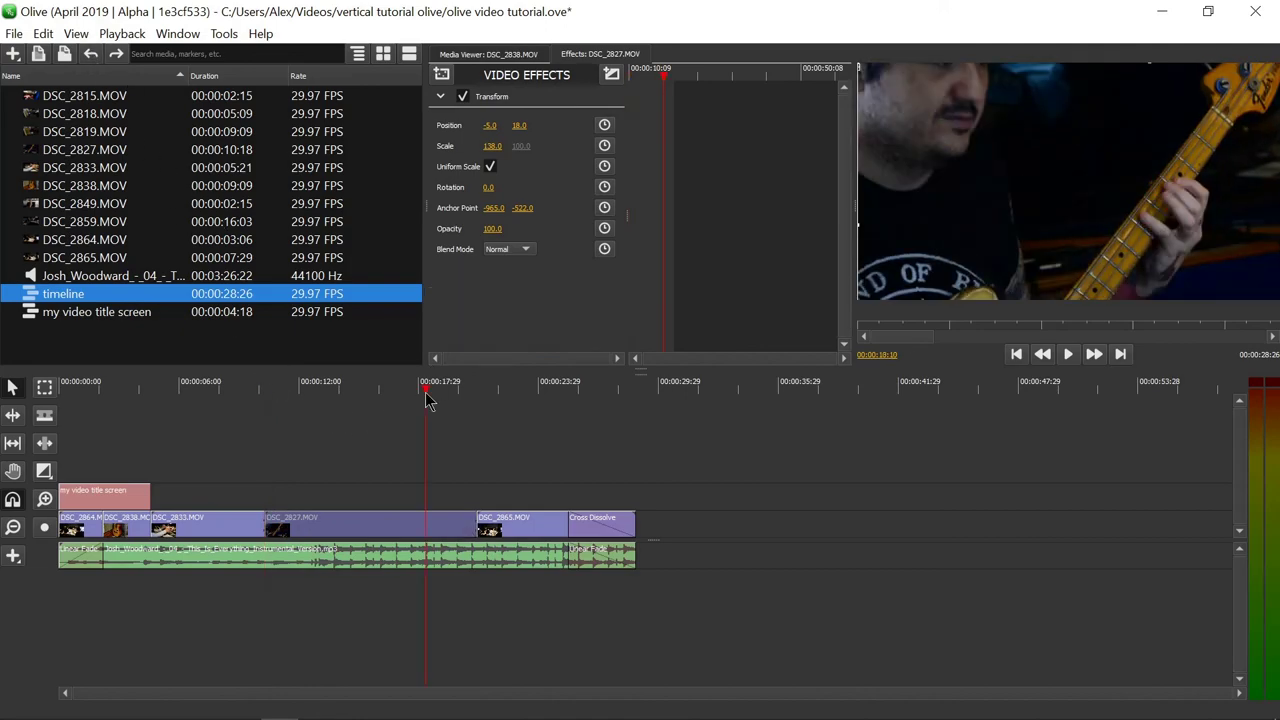